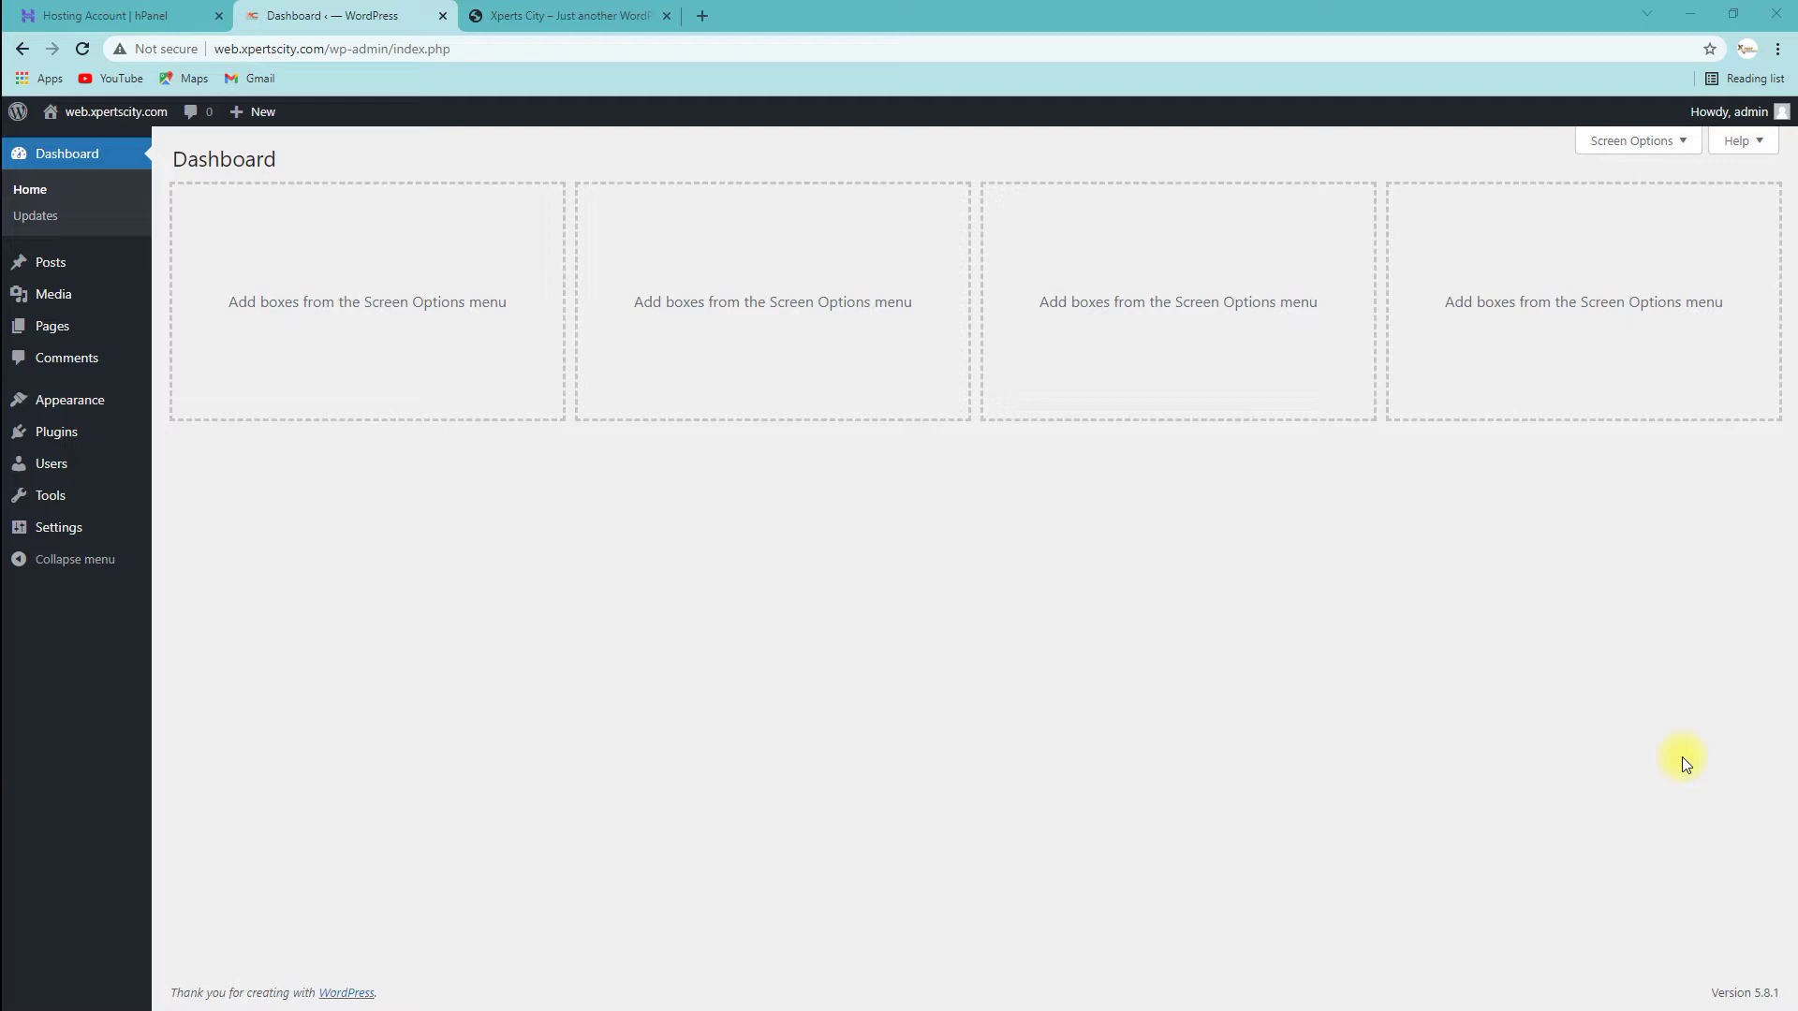
Open the Widgets editor from the WordPress appearance settings.
{"action": "mouse_move", "coordinate": [121, 406]}
{"action": "mouse_move", "coordinate": [65, 405]}
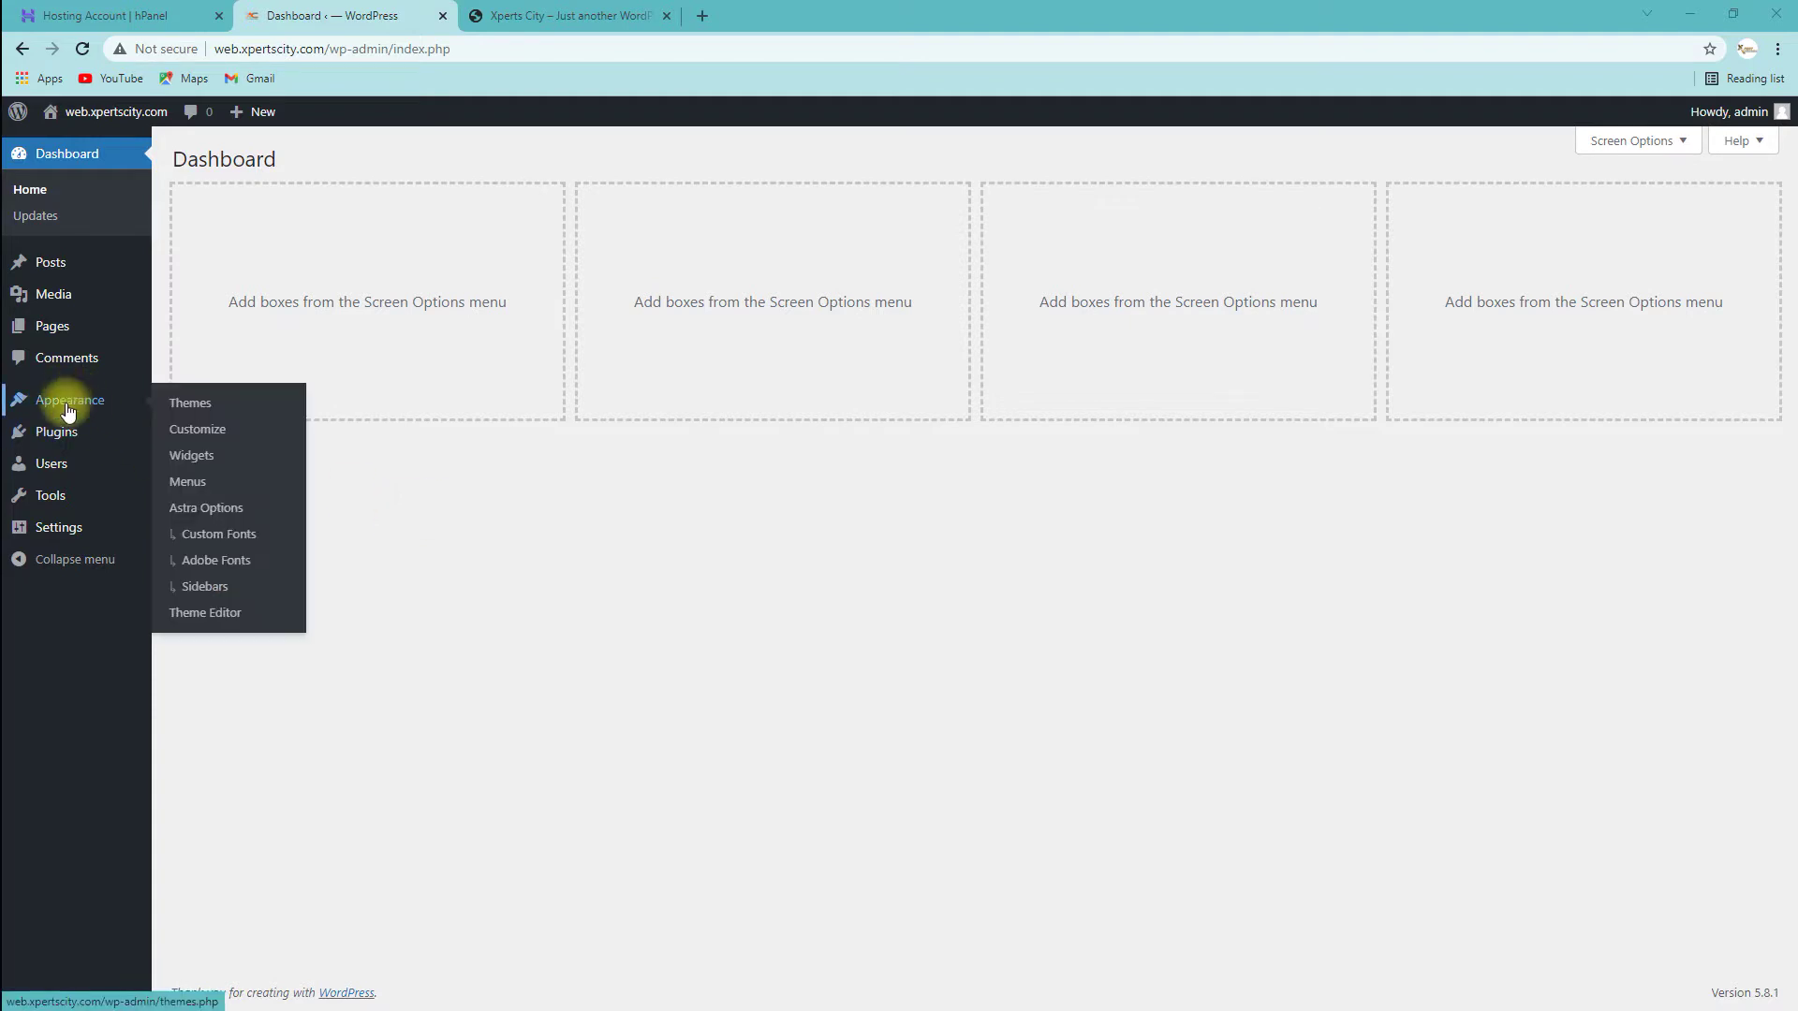
{"action": "left_click", "coordinate": [192, 459]}
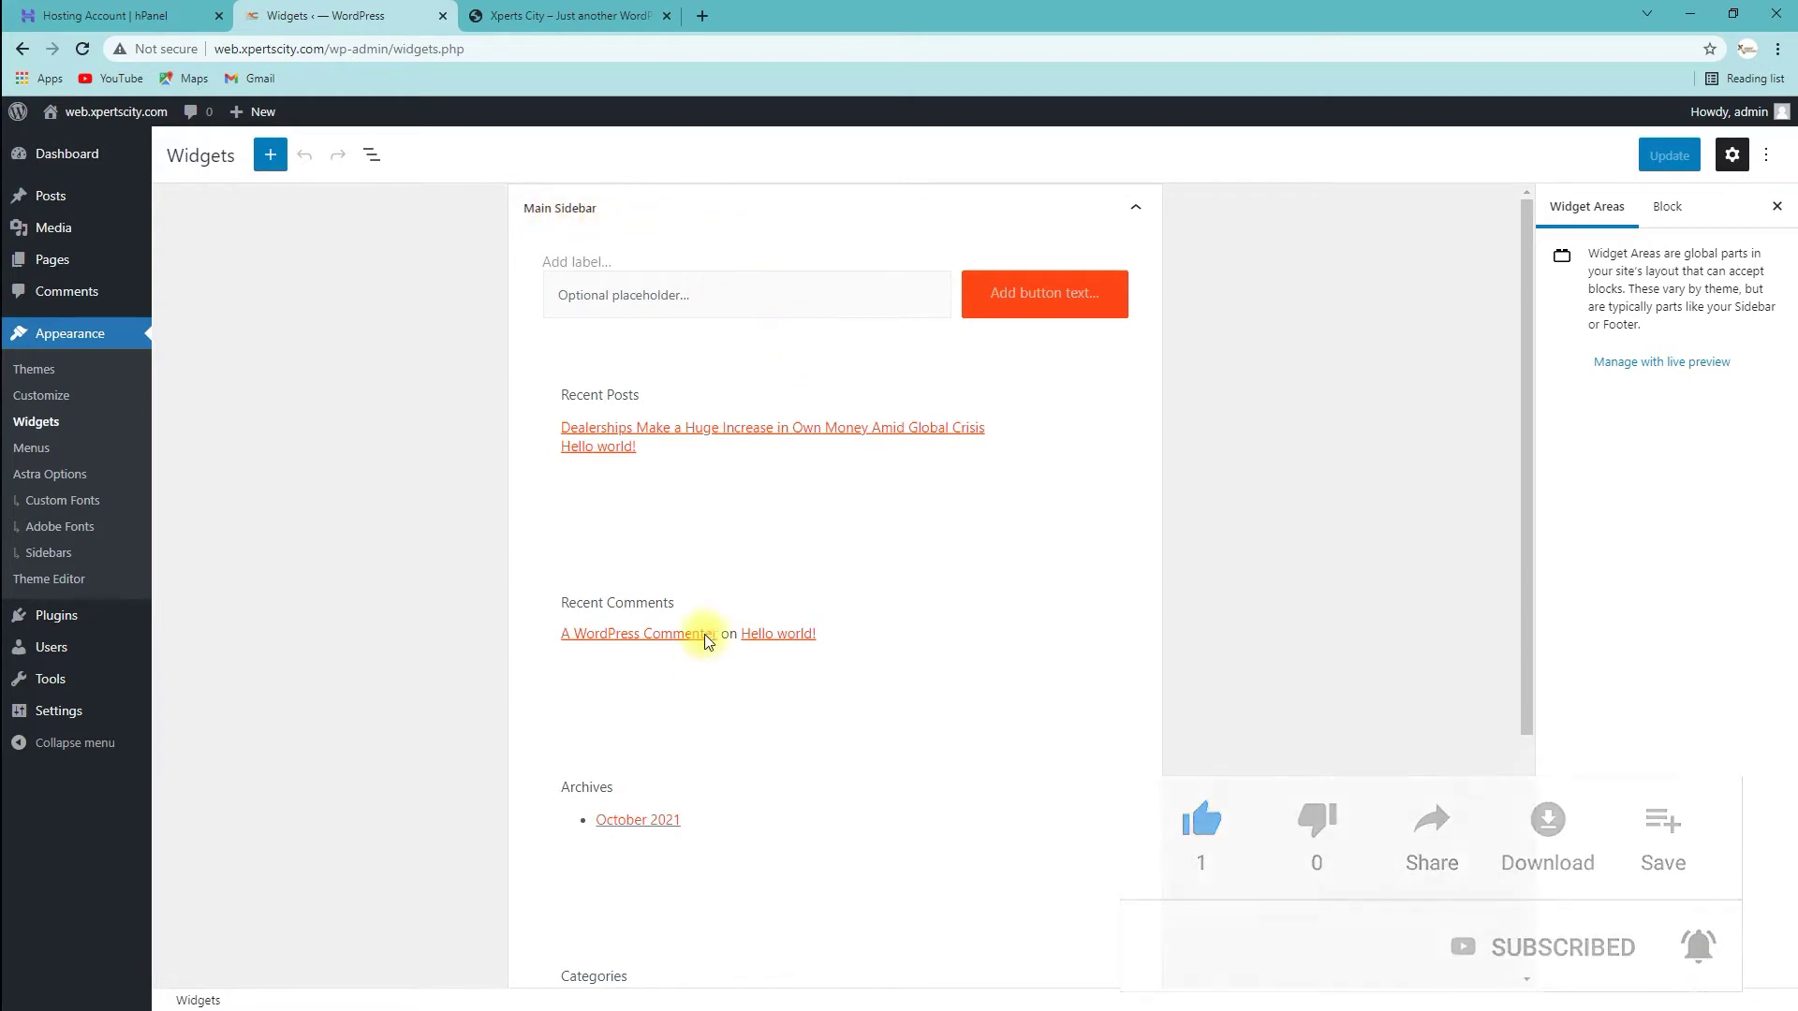
Examine the existing blocks in the Main Sidebar widget area, including Recent Posts, Recent Comments, Archives and Categories.
{"action": "scroll", "coordinate": [705, 641], "scroll_direction": "down", "scroll_amount": 4}
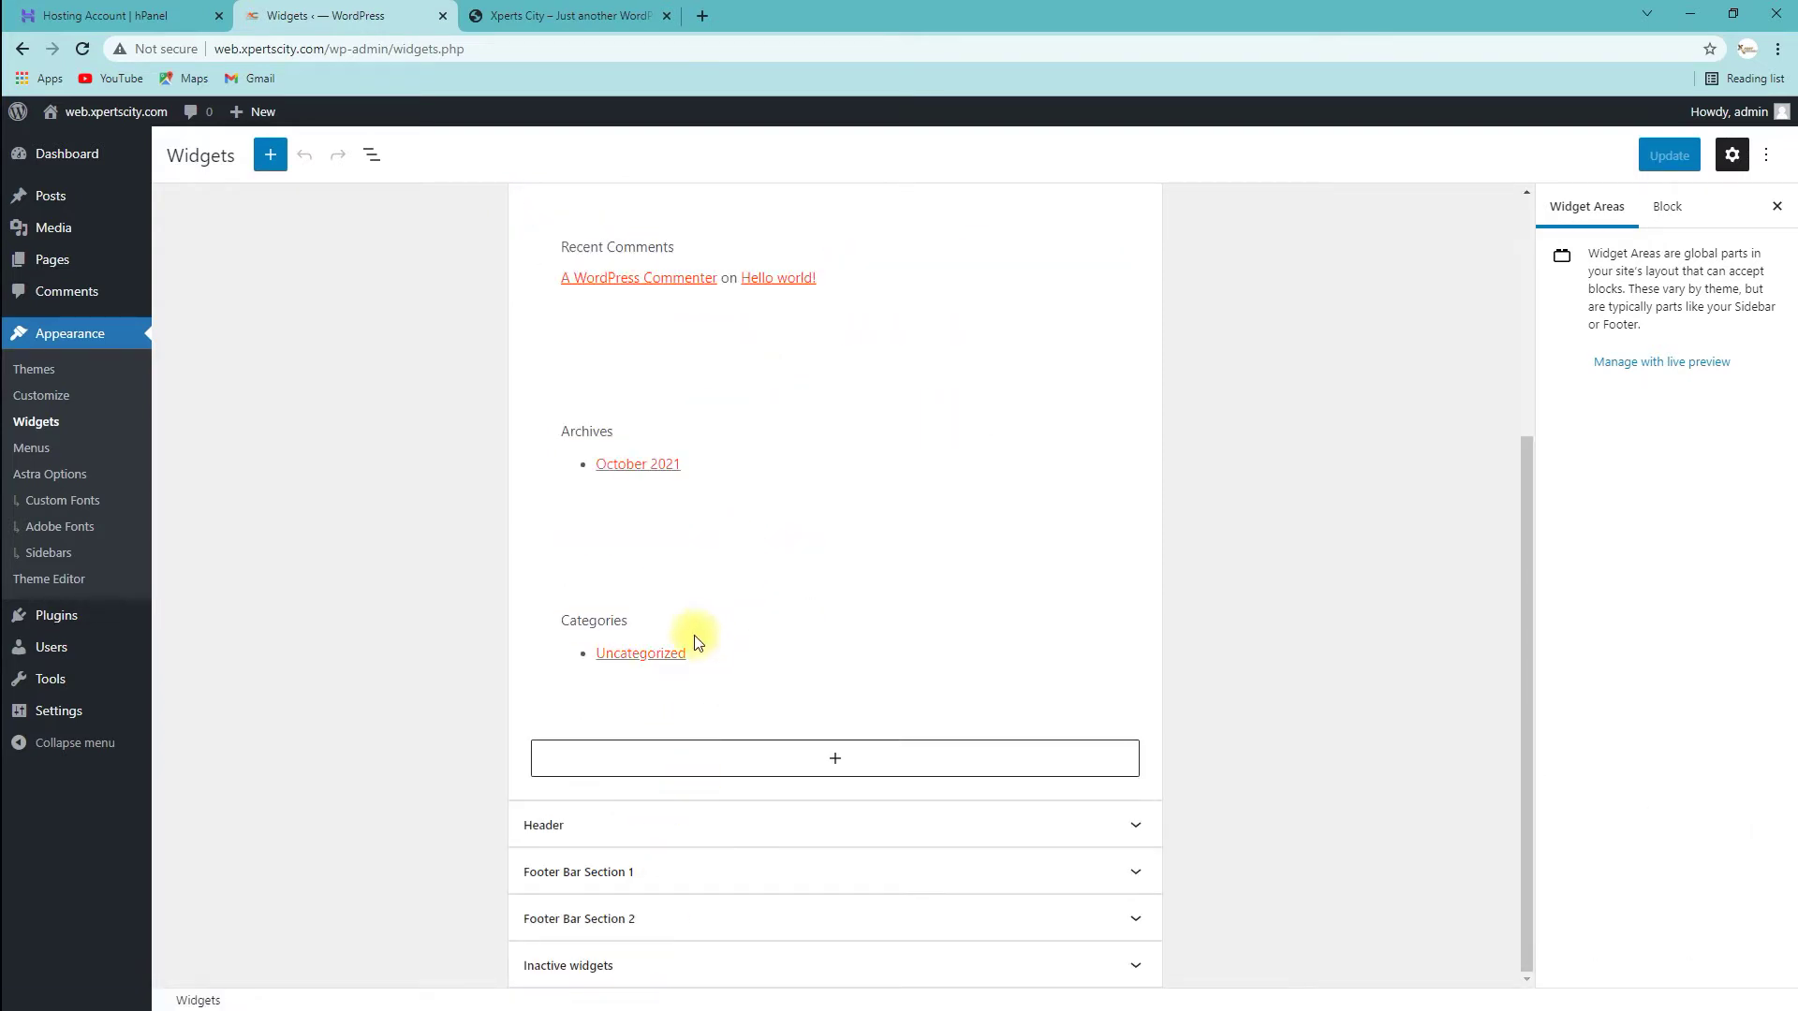
{"action": "scroll", "coordinate": [694, 641], "scroll_direction": "up", "scroll_amount": 4}
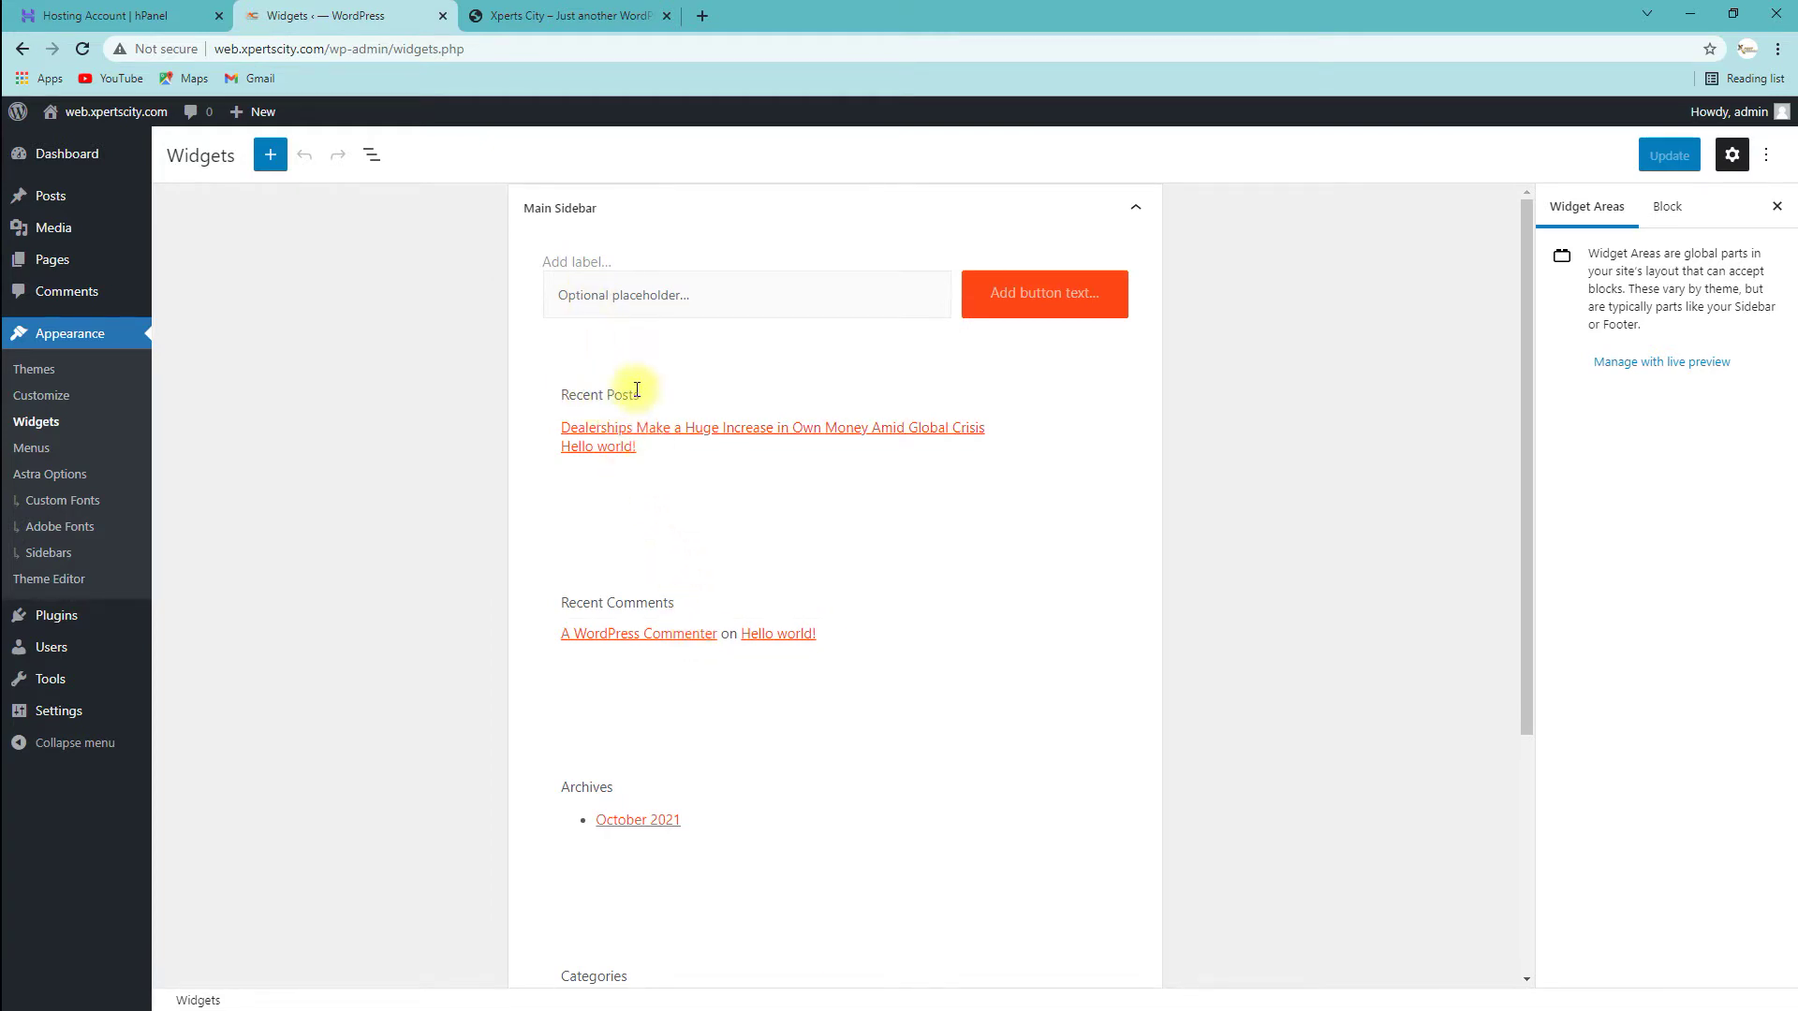
{"action": "left_click_drag", "start_coordinate": [648, 395], "coordinate": [570, 394]}
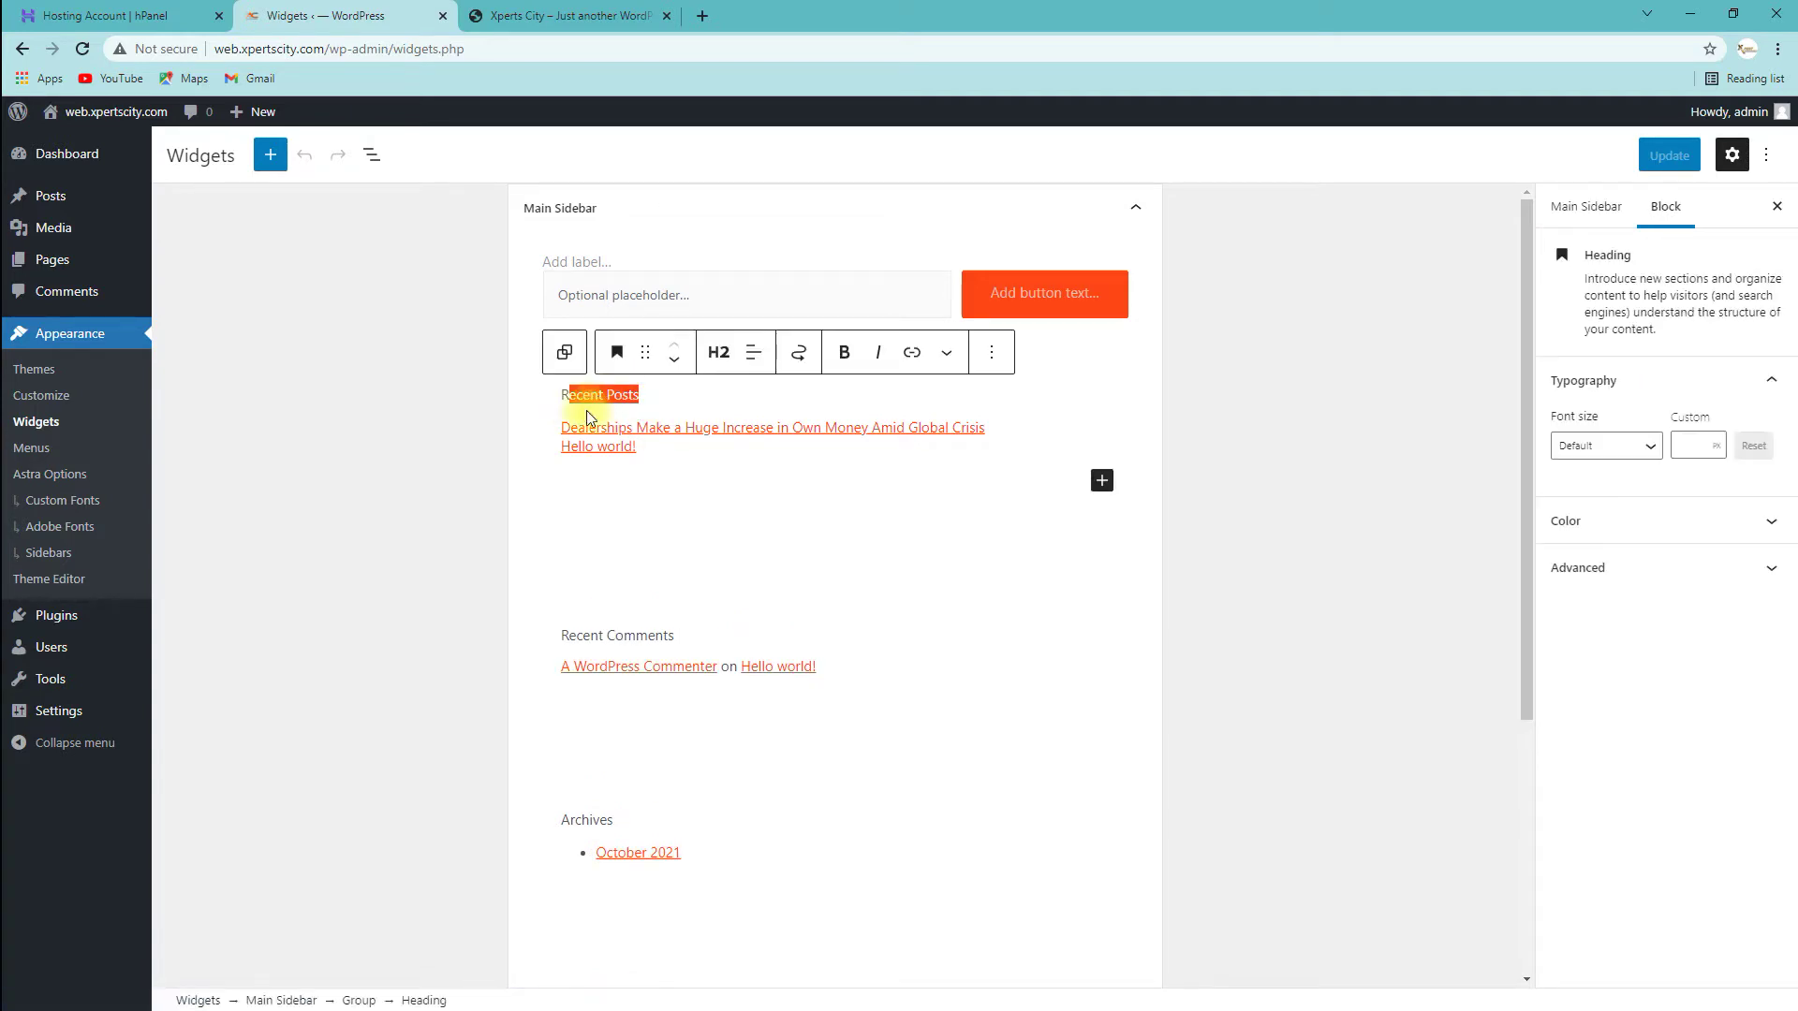
{"action": "left_click", "coordinate": [420, 399]}
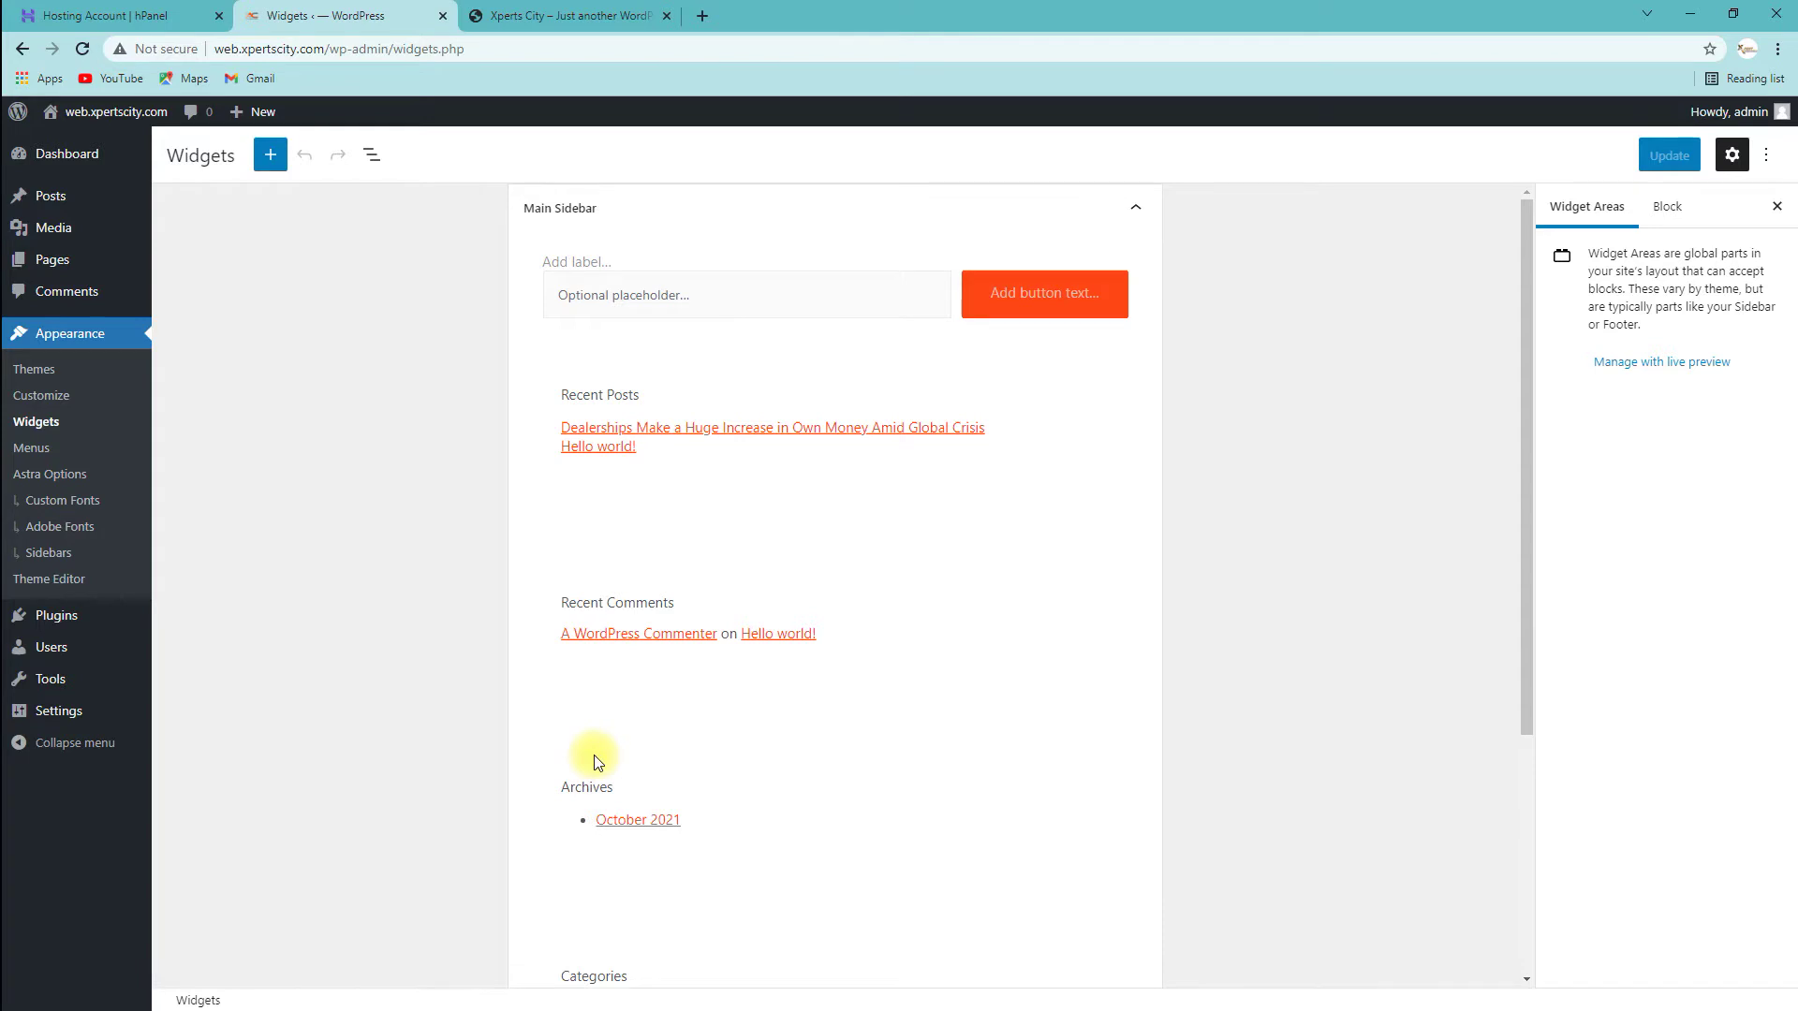
{"action": "scroll", "coordinate": [596, 761], "scroll_direction": "down", "scroll_amount": 1}
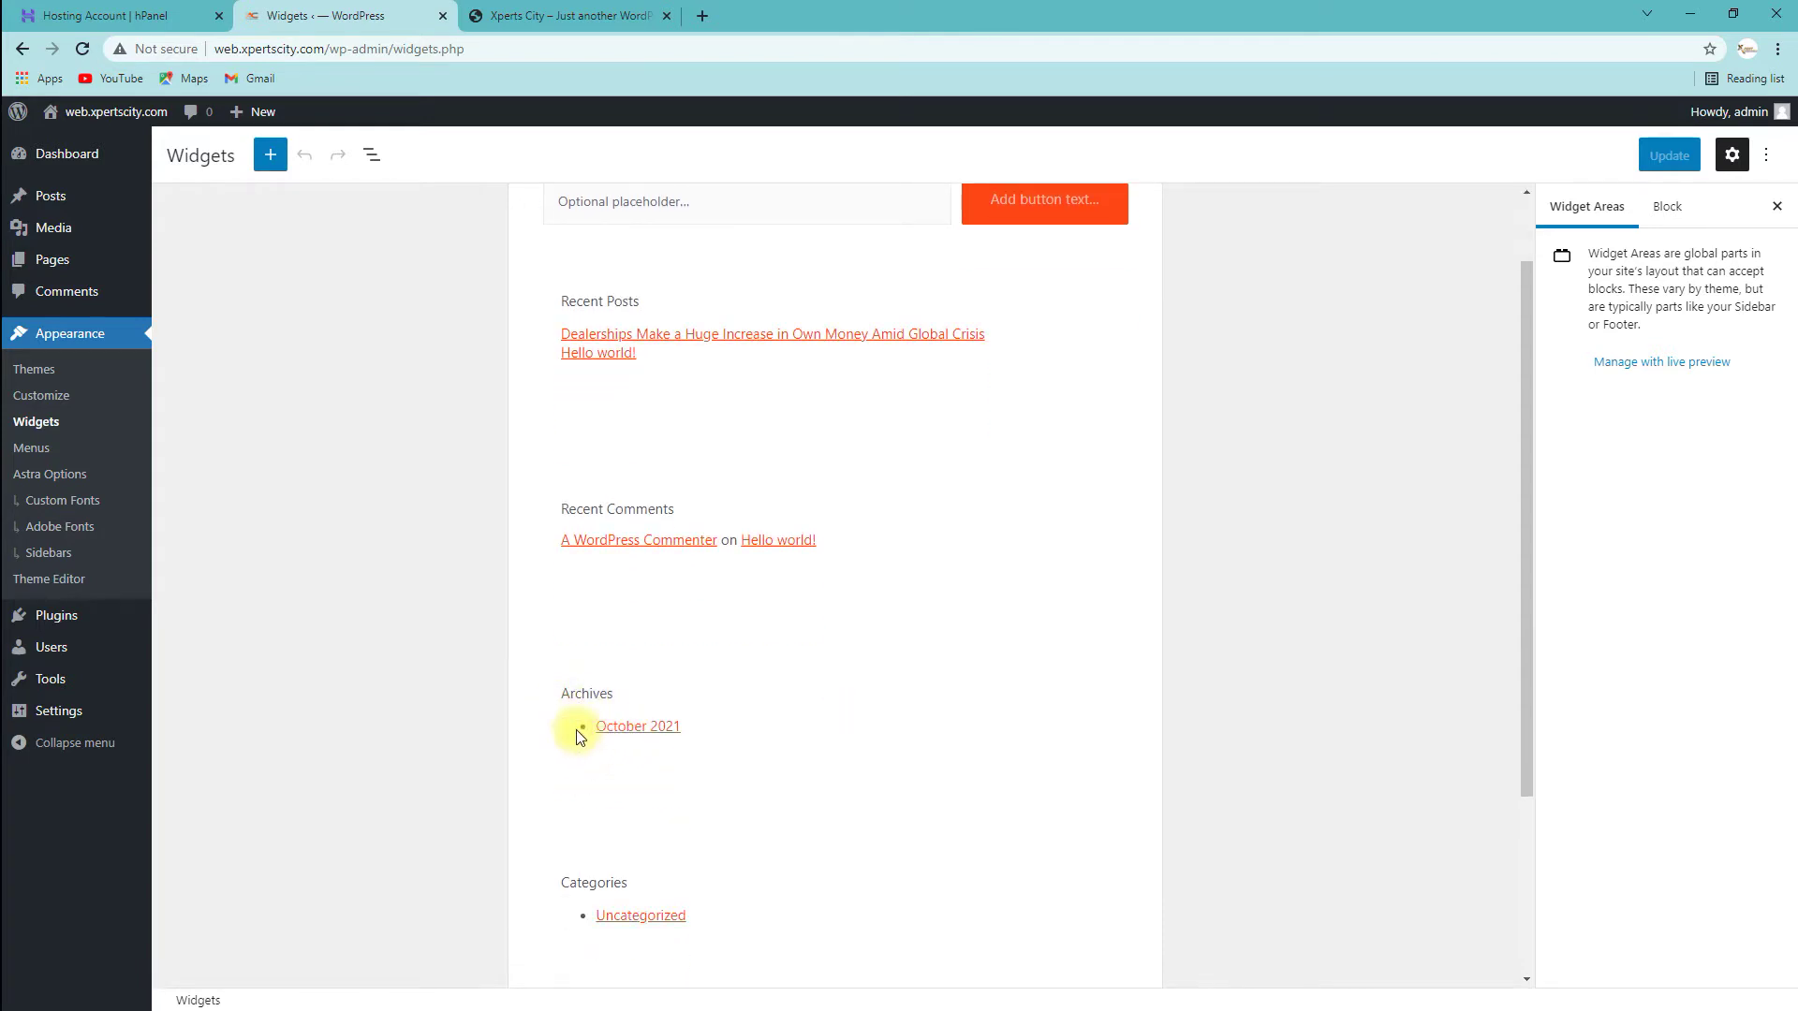
{"action": "scroll", "coordinate": [646, 748], "scroll_direction": "down", "scroll_amount": 3}
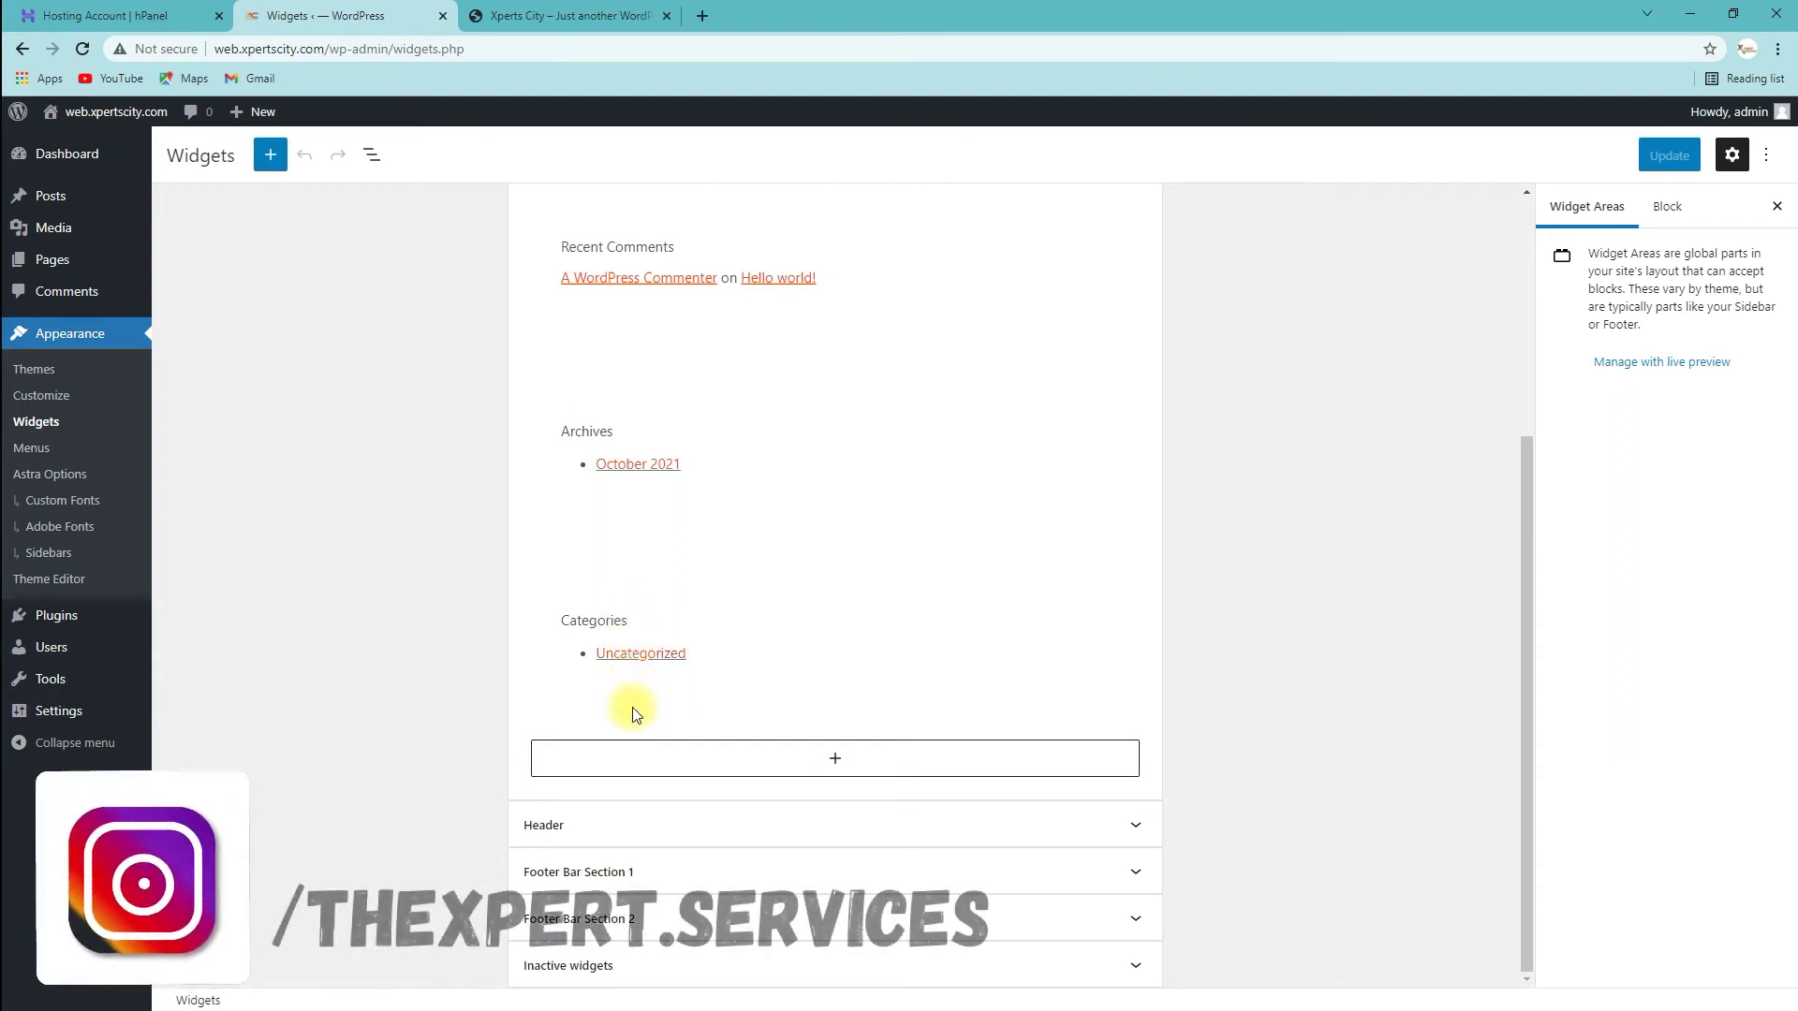
{"action": "scroll", "coordinate": [584, 347], "scroll_direction": "up", "scroll_amount": 4}
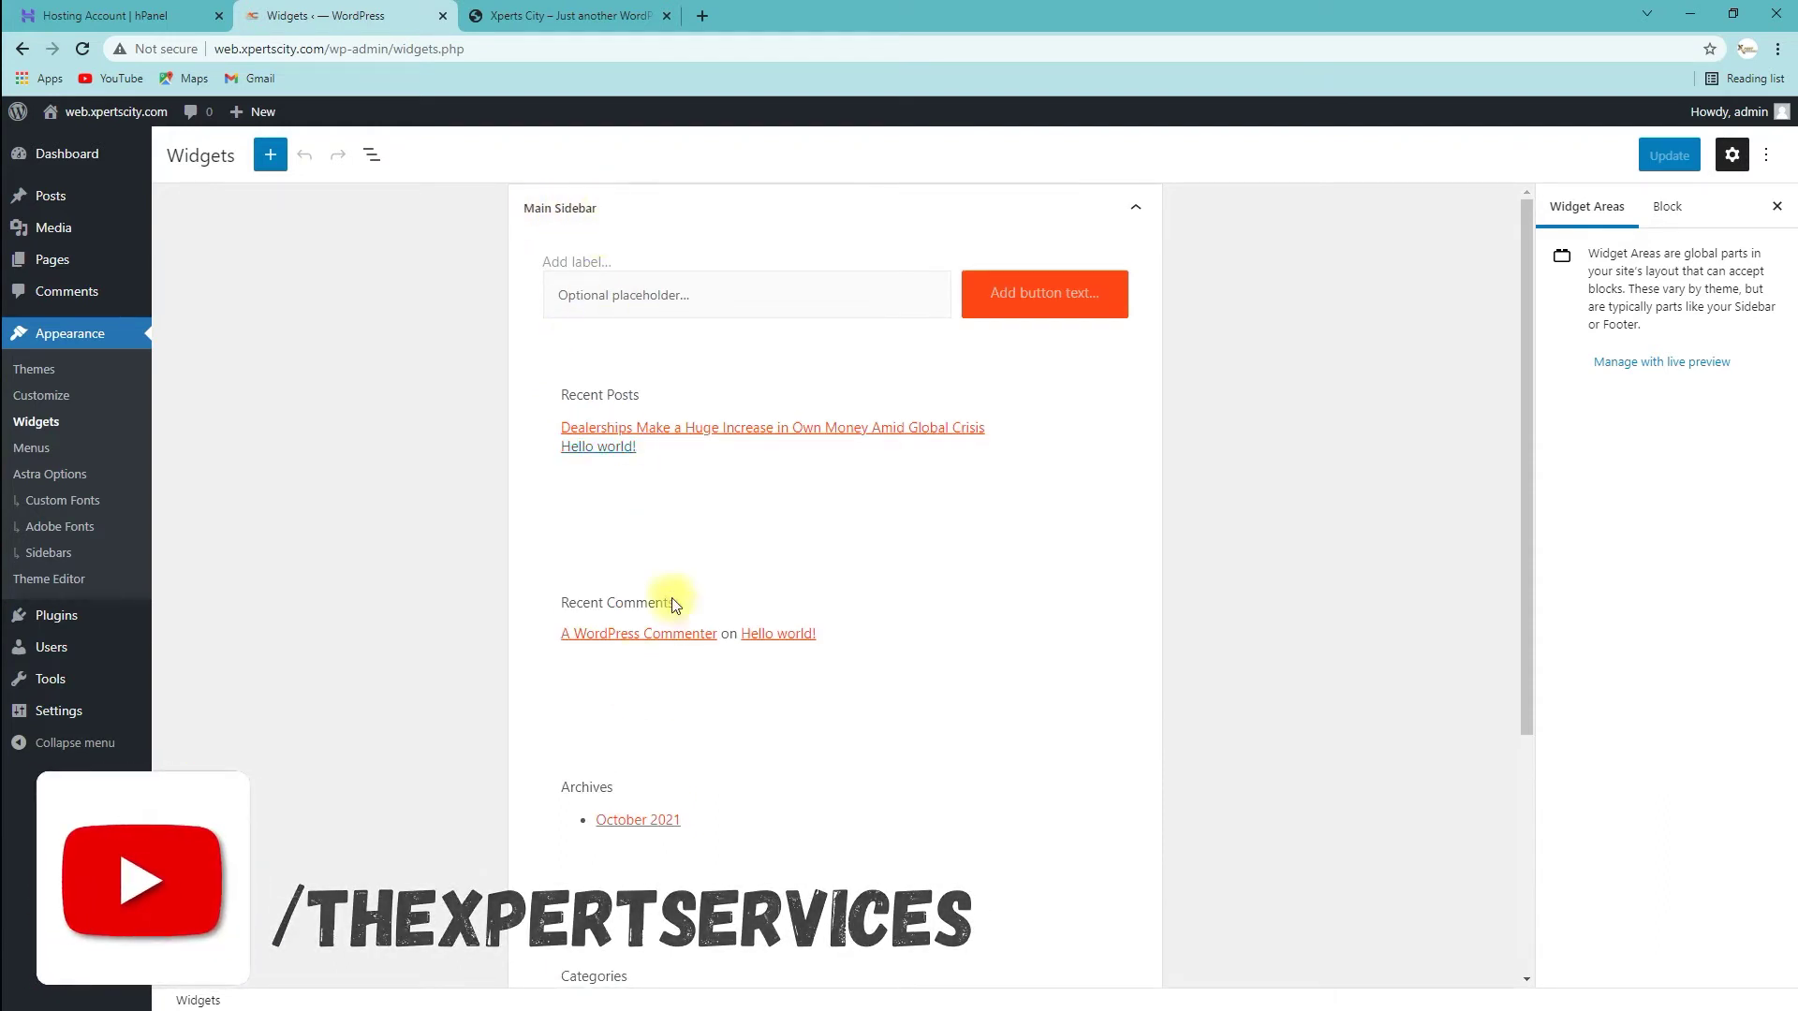
{"action": "scroll", "coordinate": [708, 618], "scroll_direction": "down", "scroll_amount": 4}
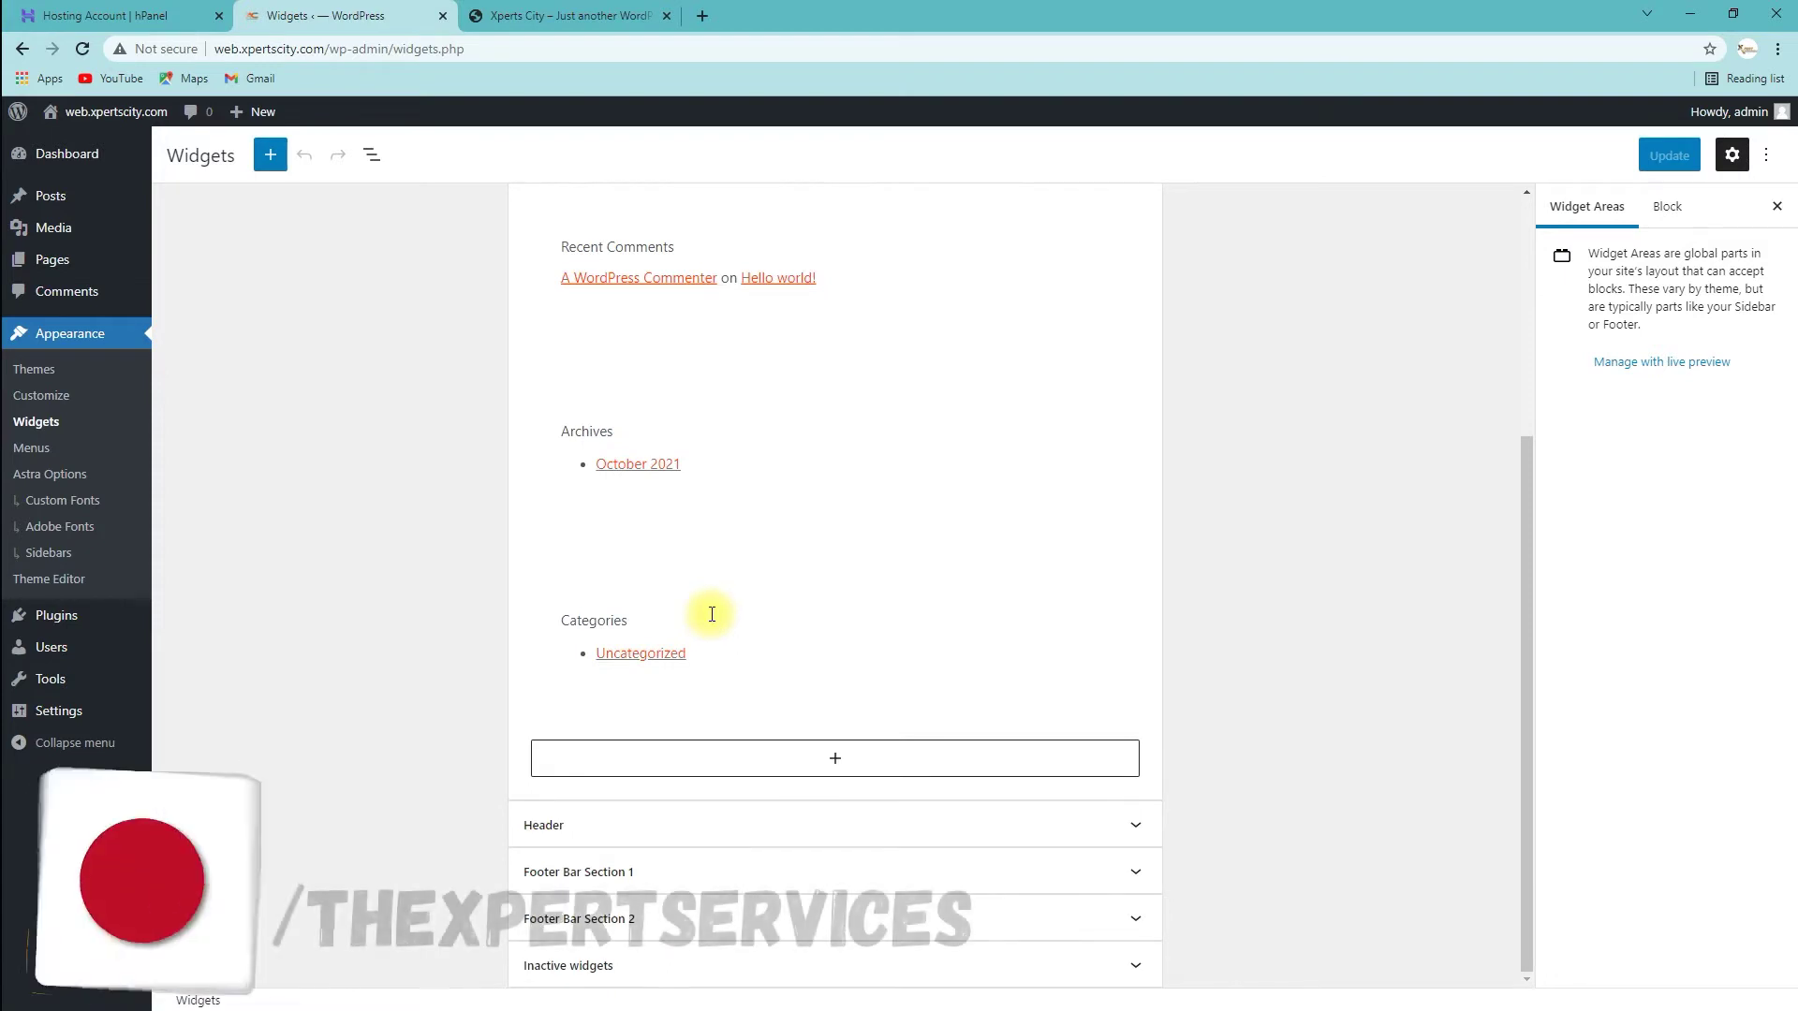
Add a Calendar block at the end of the Main Sidebar, choosing it from the full block library's Widgets group.
{"action": "left_click", "coordinate": [837, 761]}
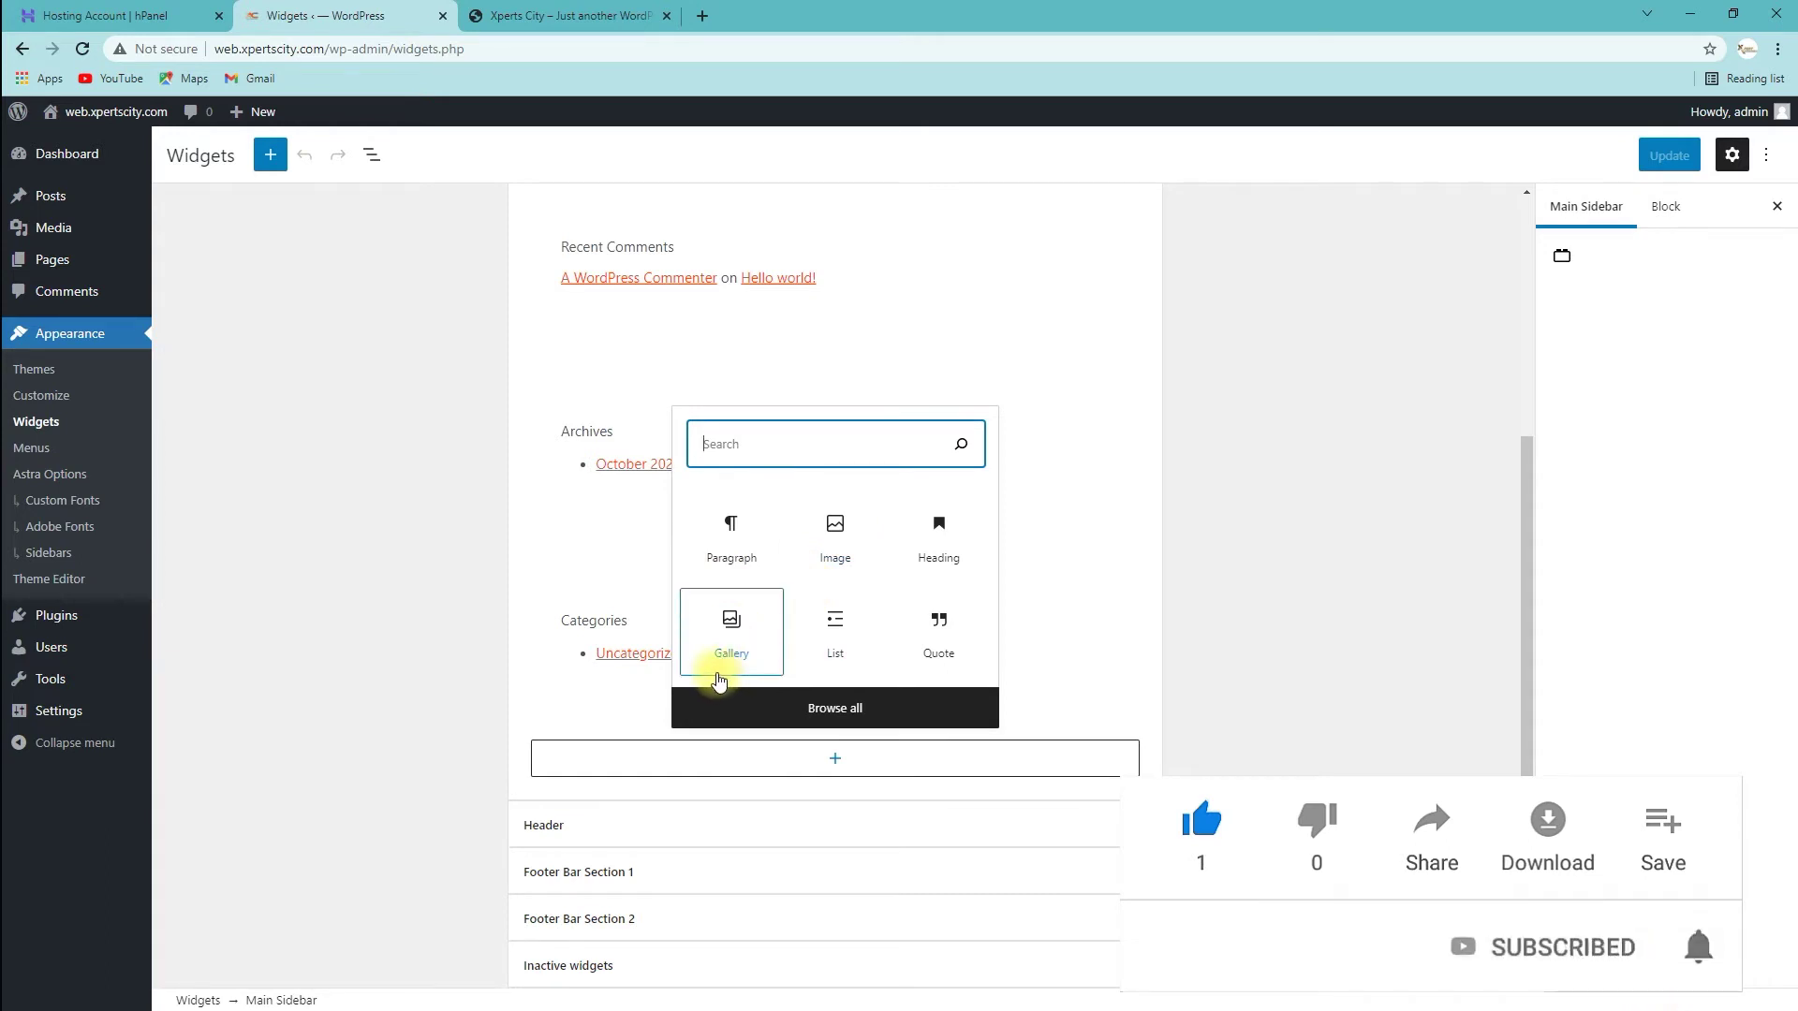
{"action": "left_click", "coordinate": [807, 709]}
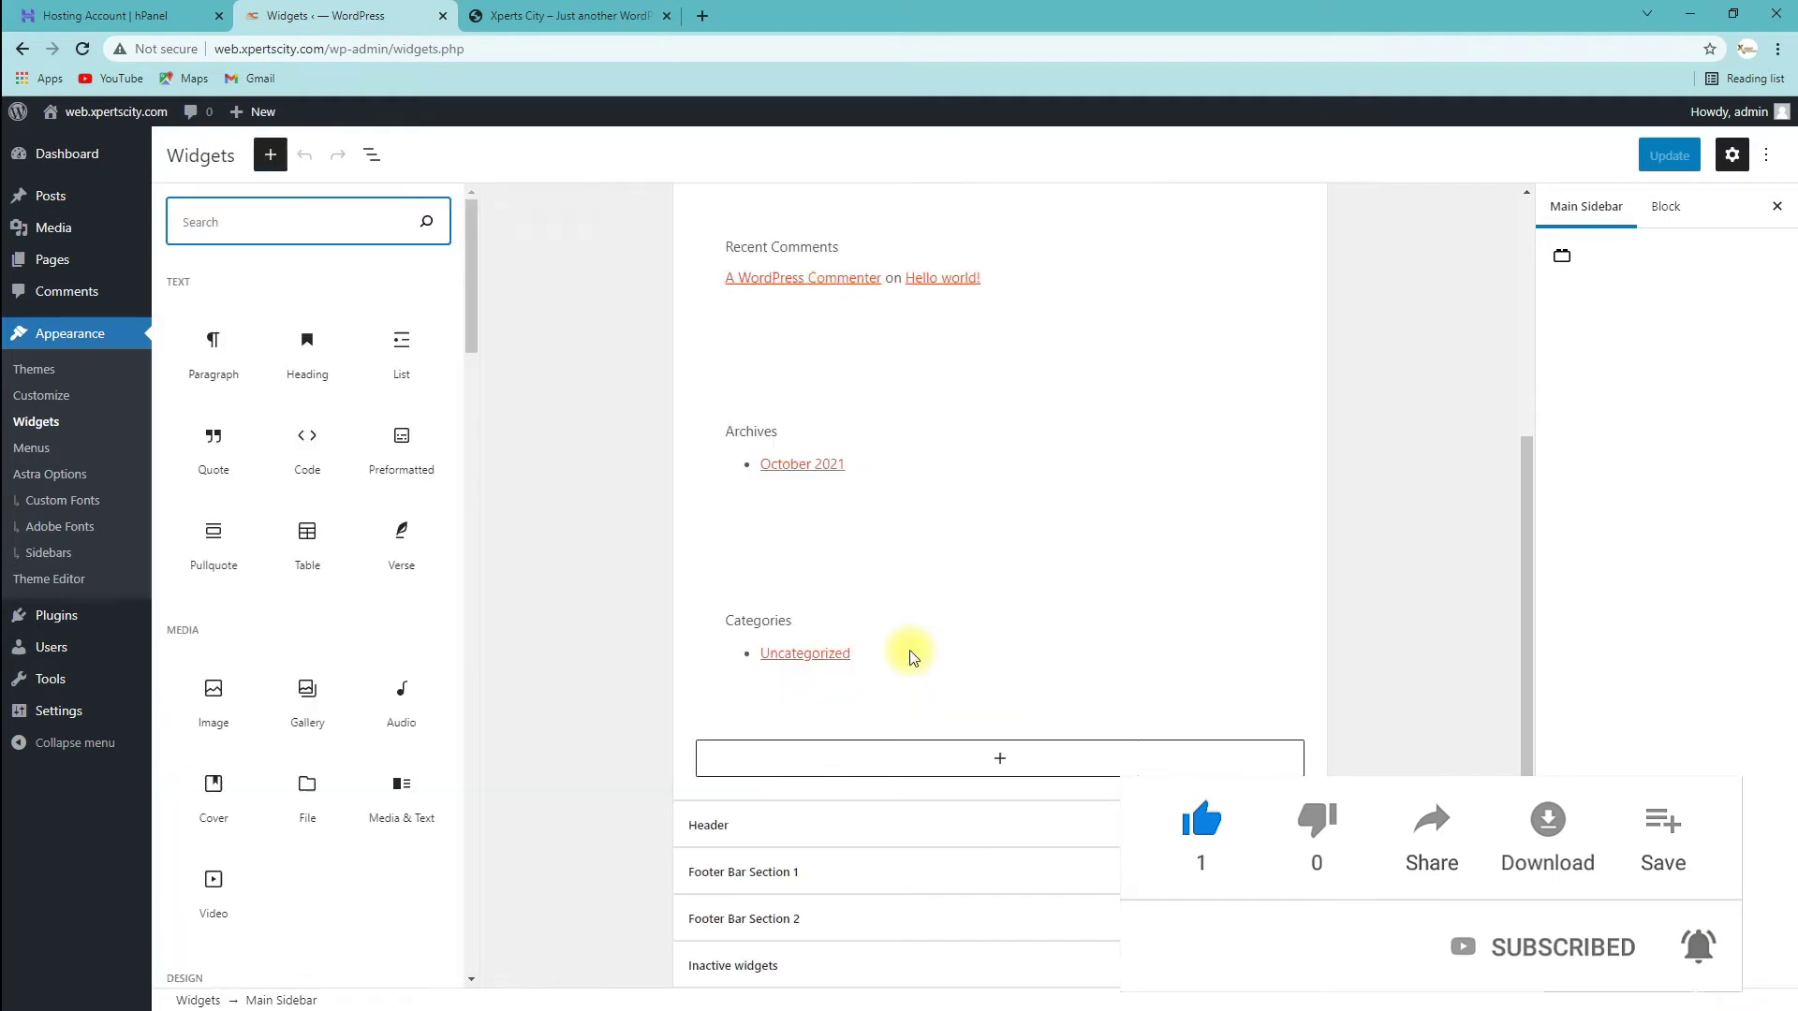
{"action": "scroll", "coordinate": [403, 459], "scroll_direction": "down", "scroll_amount": 6}
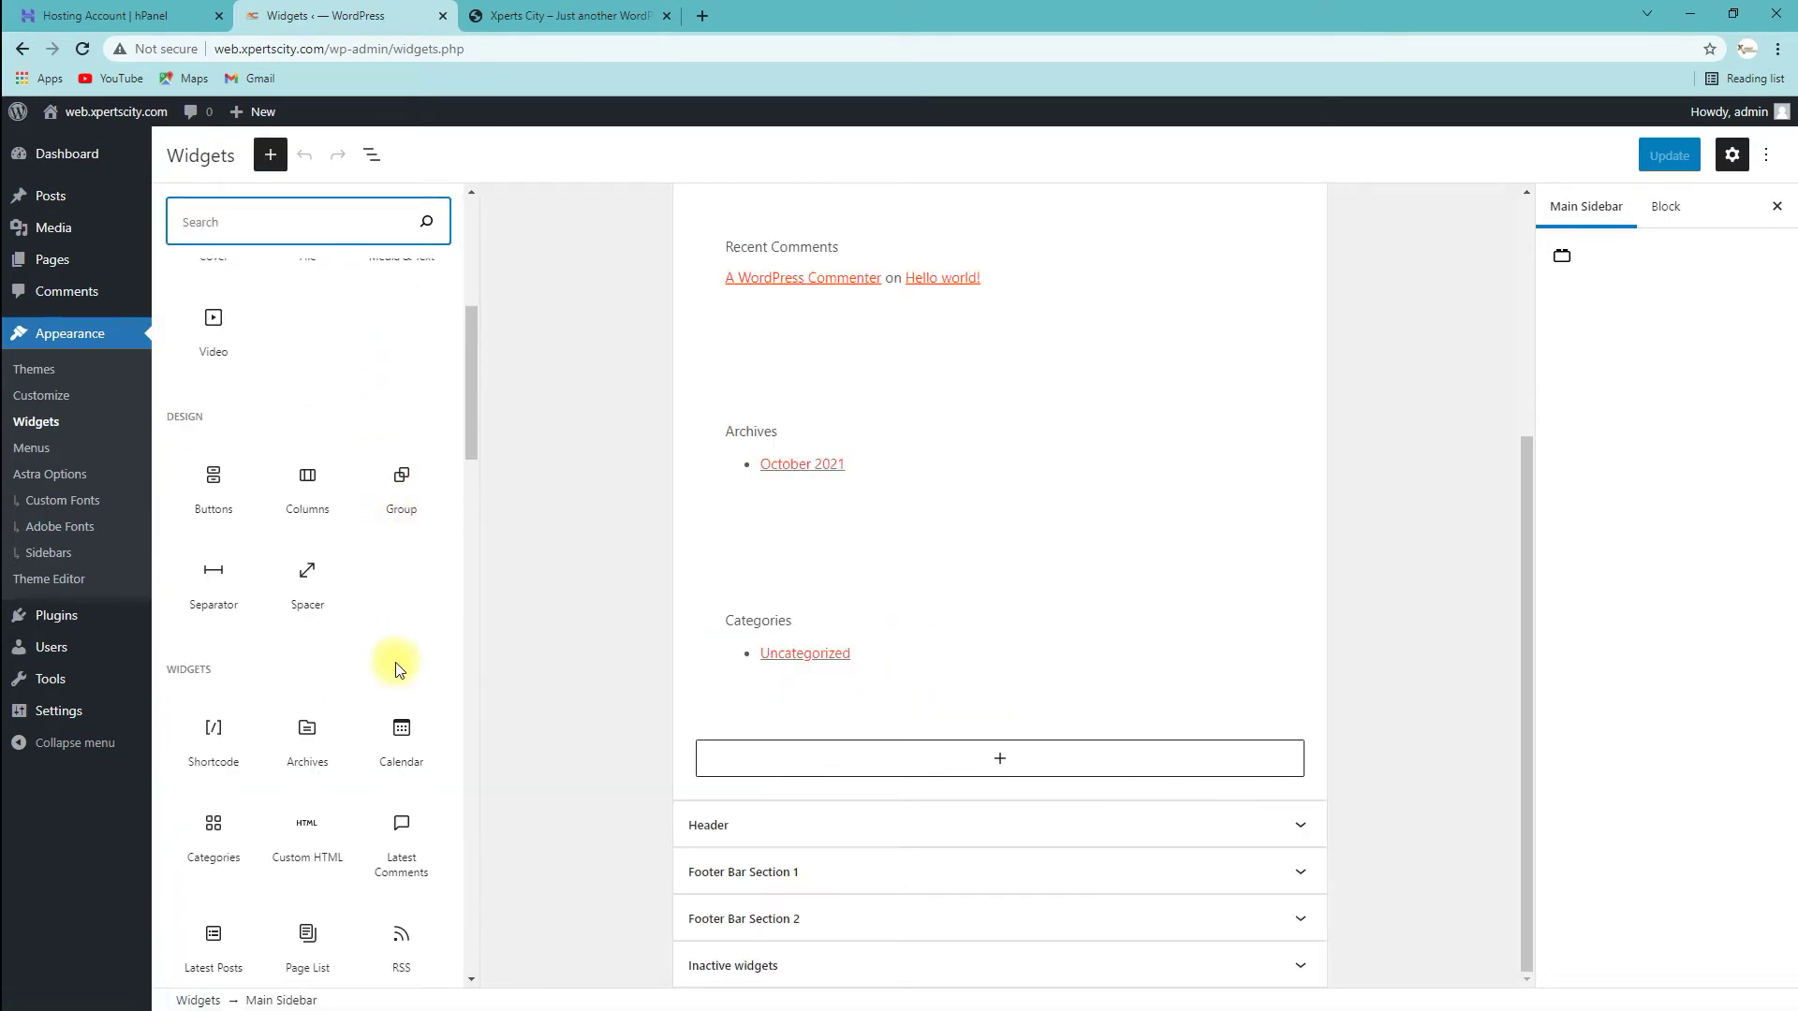
{"action": "scroll", "coordinate": [394, 599], "scroll_direction": "down", "scroll_amount": 2}
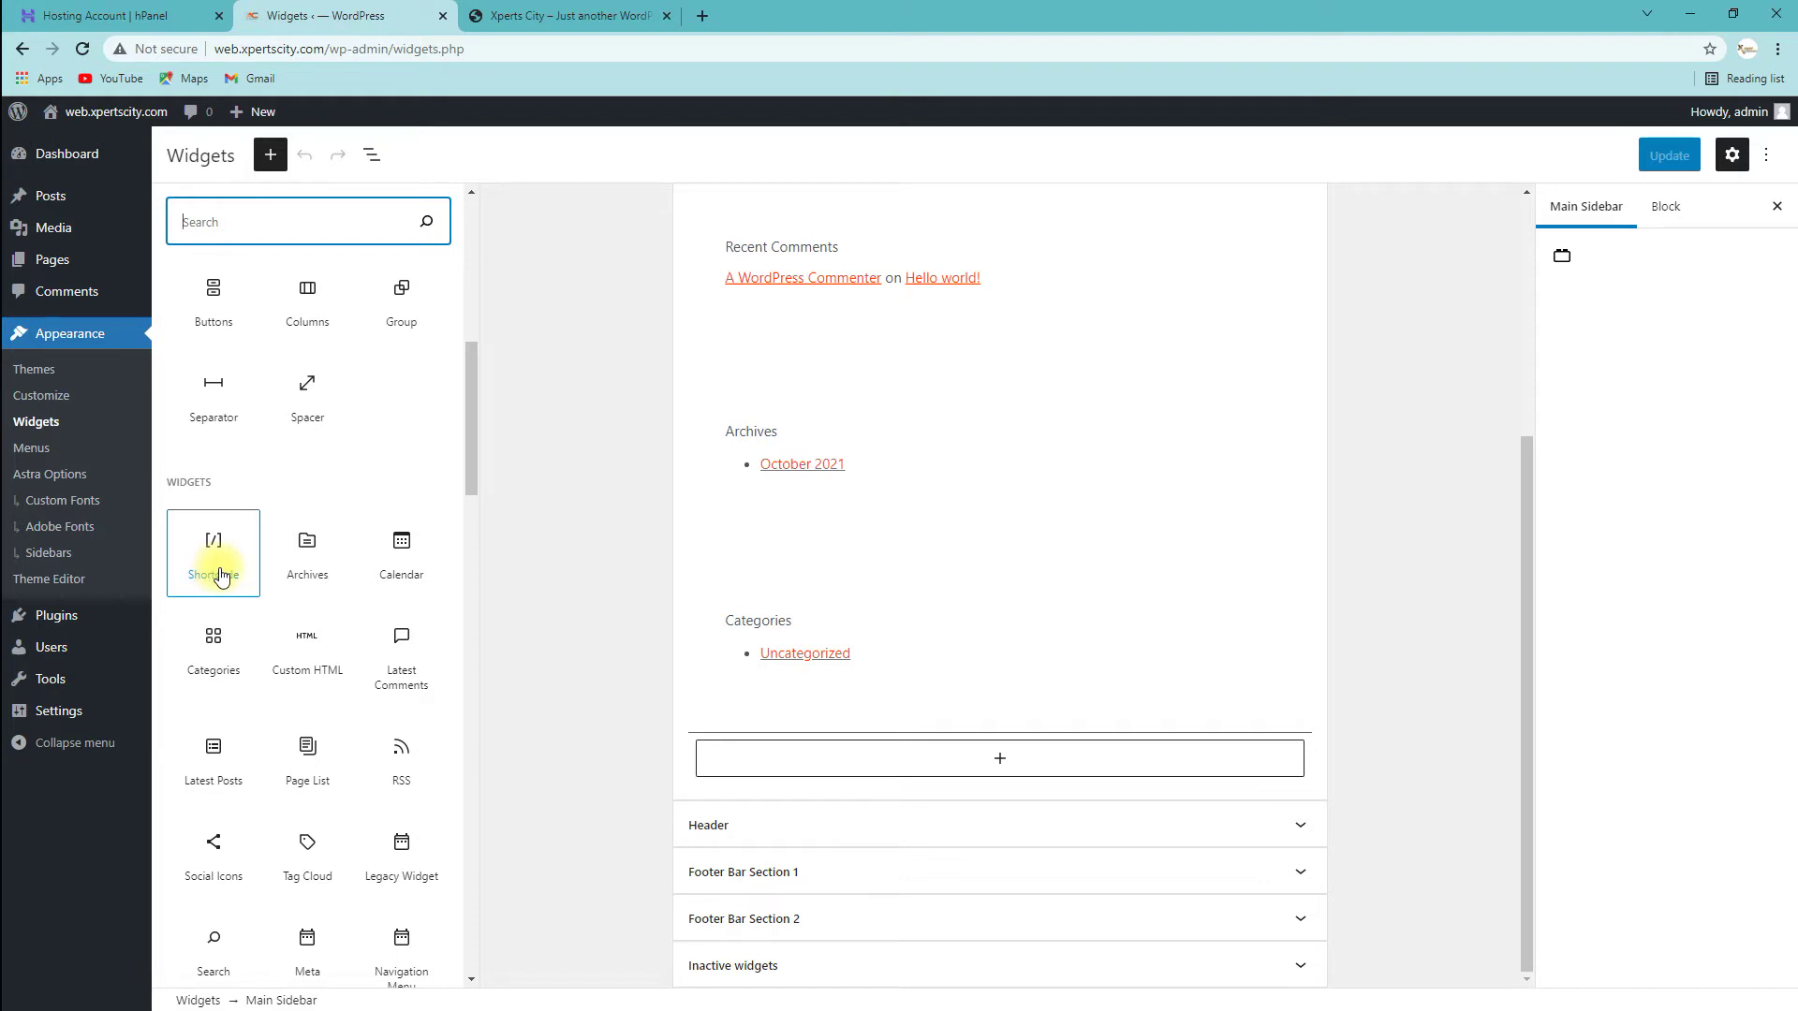
{"action": "left_click", "coordinate": [406, 571]}
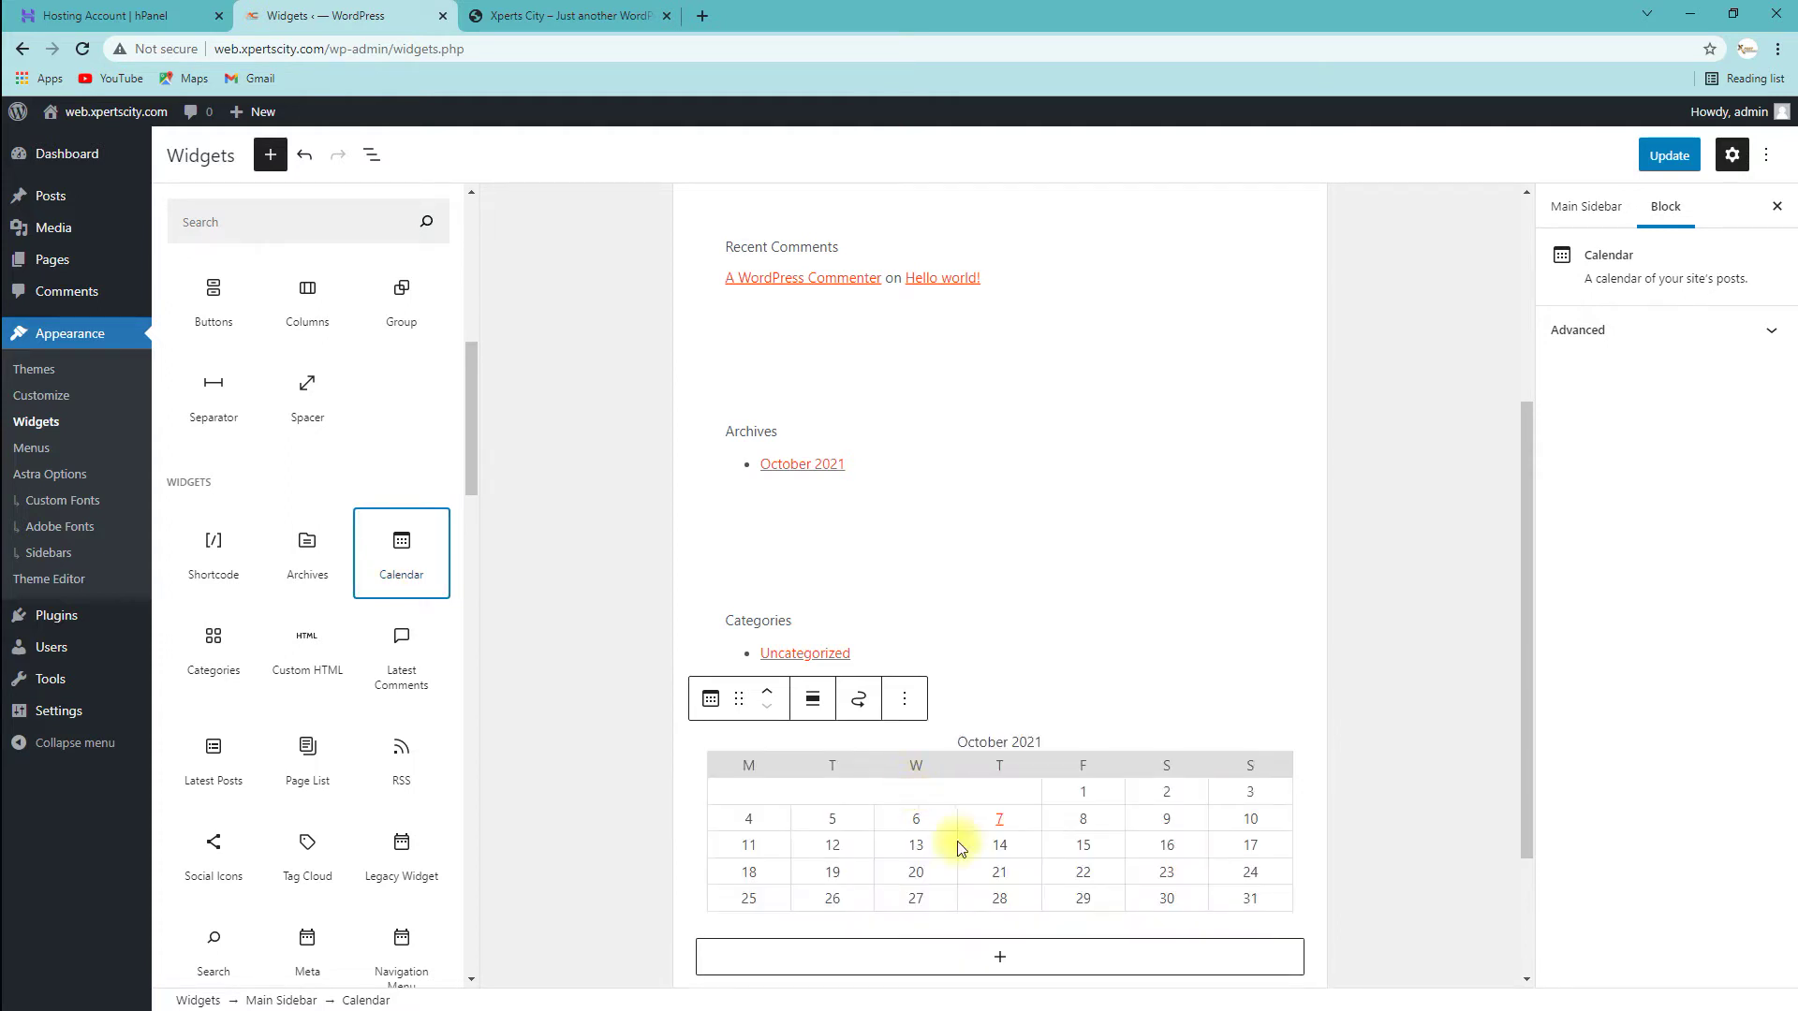
Search the blocks for "soci" and add a Social Icons block below the calendar in the Main Sidebar.
{"action": "scroll", "coordinate": [981, 897], "scroll_direction": "up", "scroll_amount": 4}
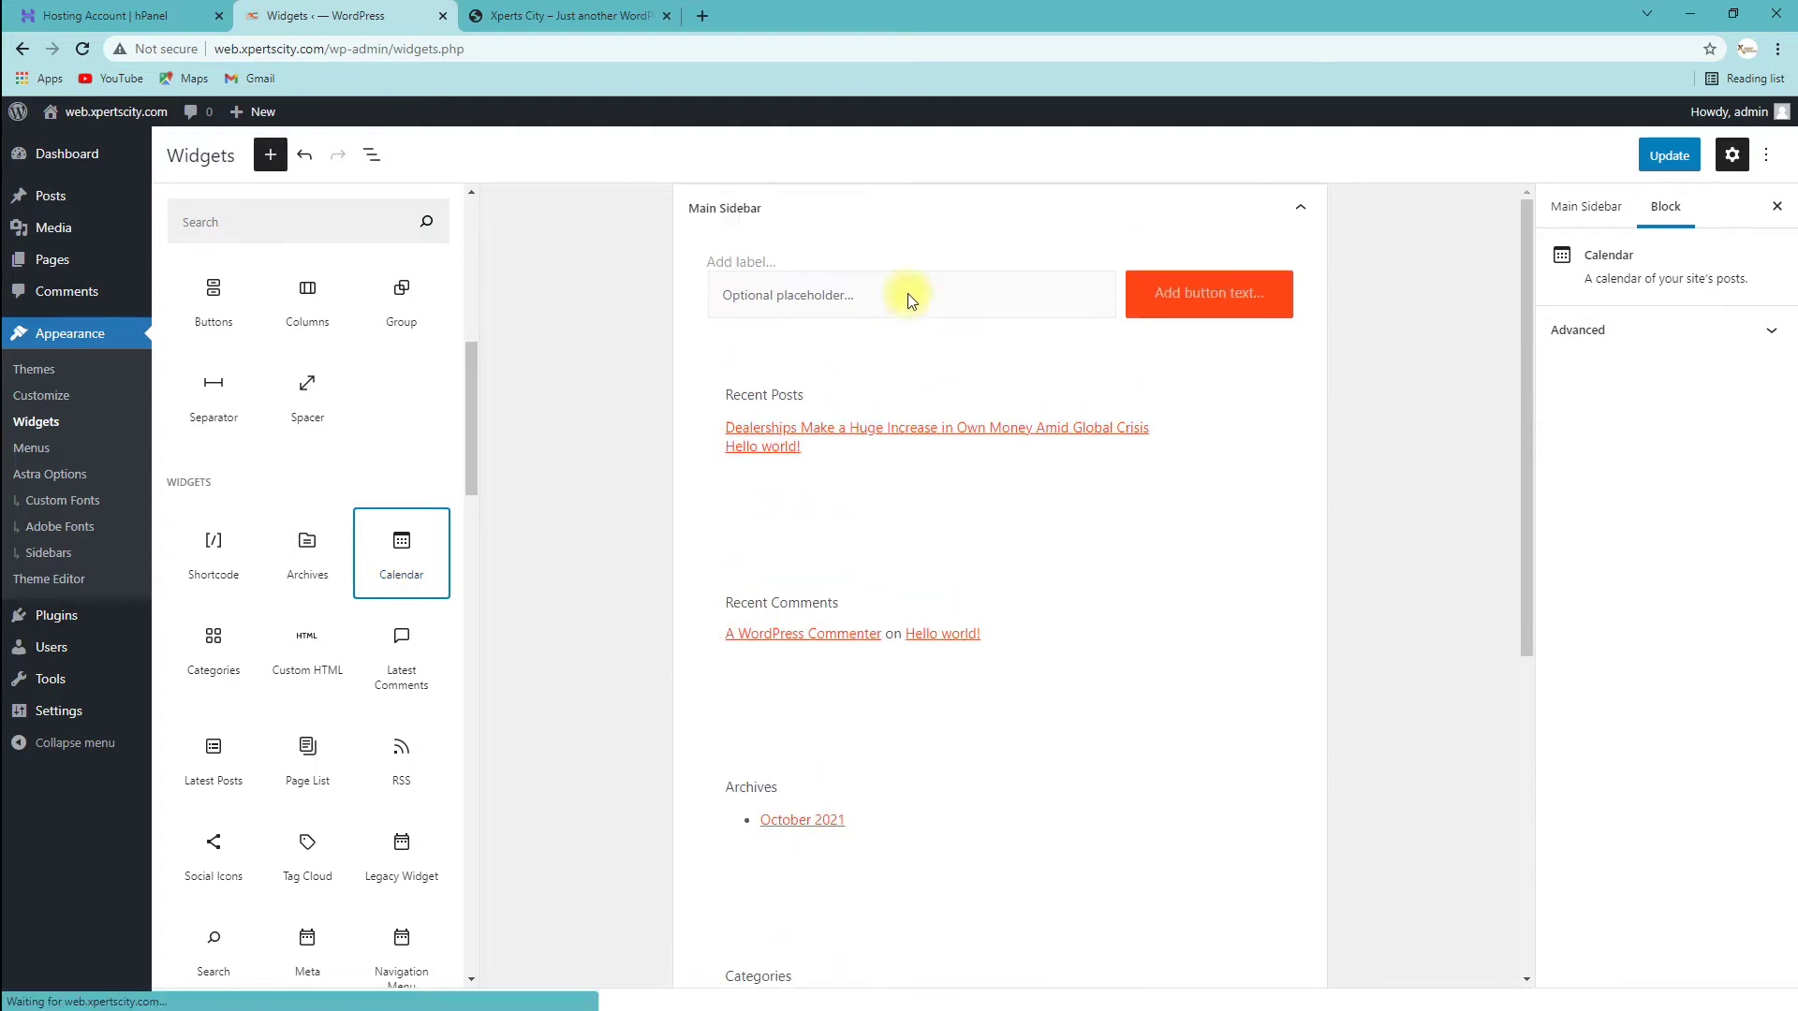
{"action": "scroll", "coordinate": [862, 492], "scroll_direction": "down", "scroll_amount": 5}
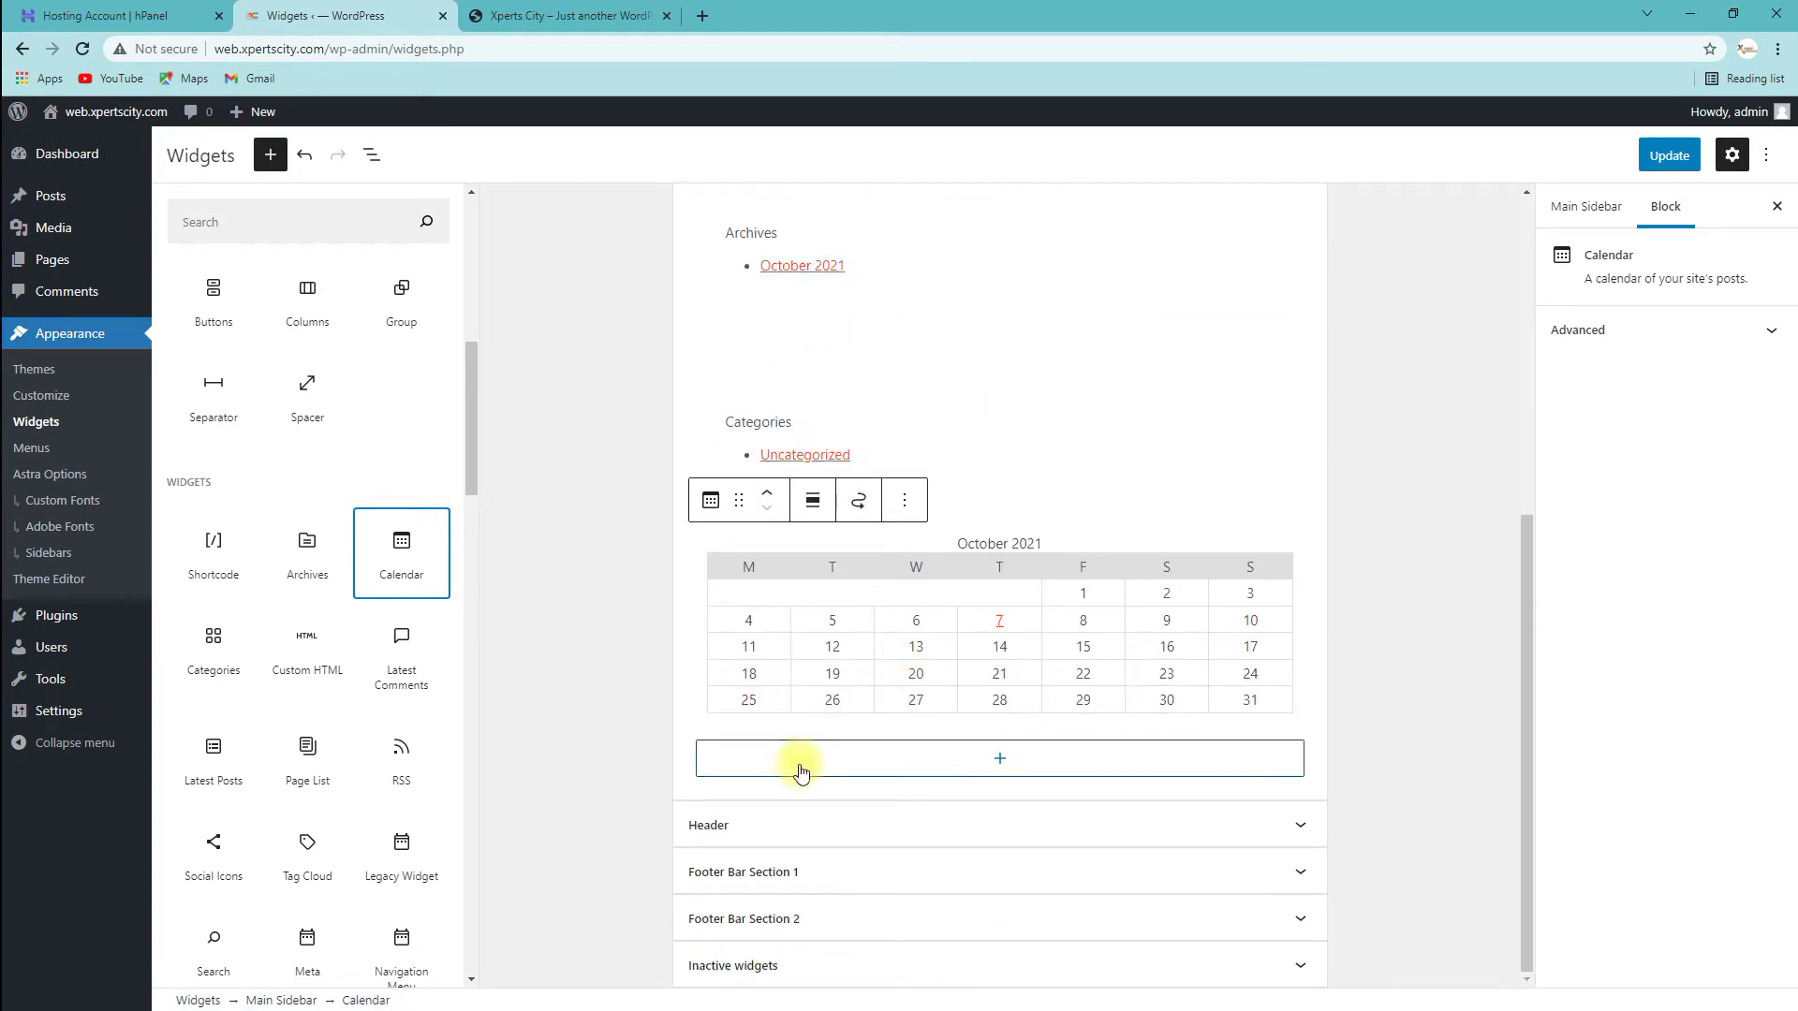
{"action": "left_click", "coordinate": [988, 767]}
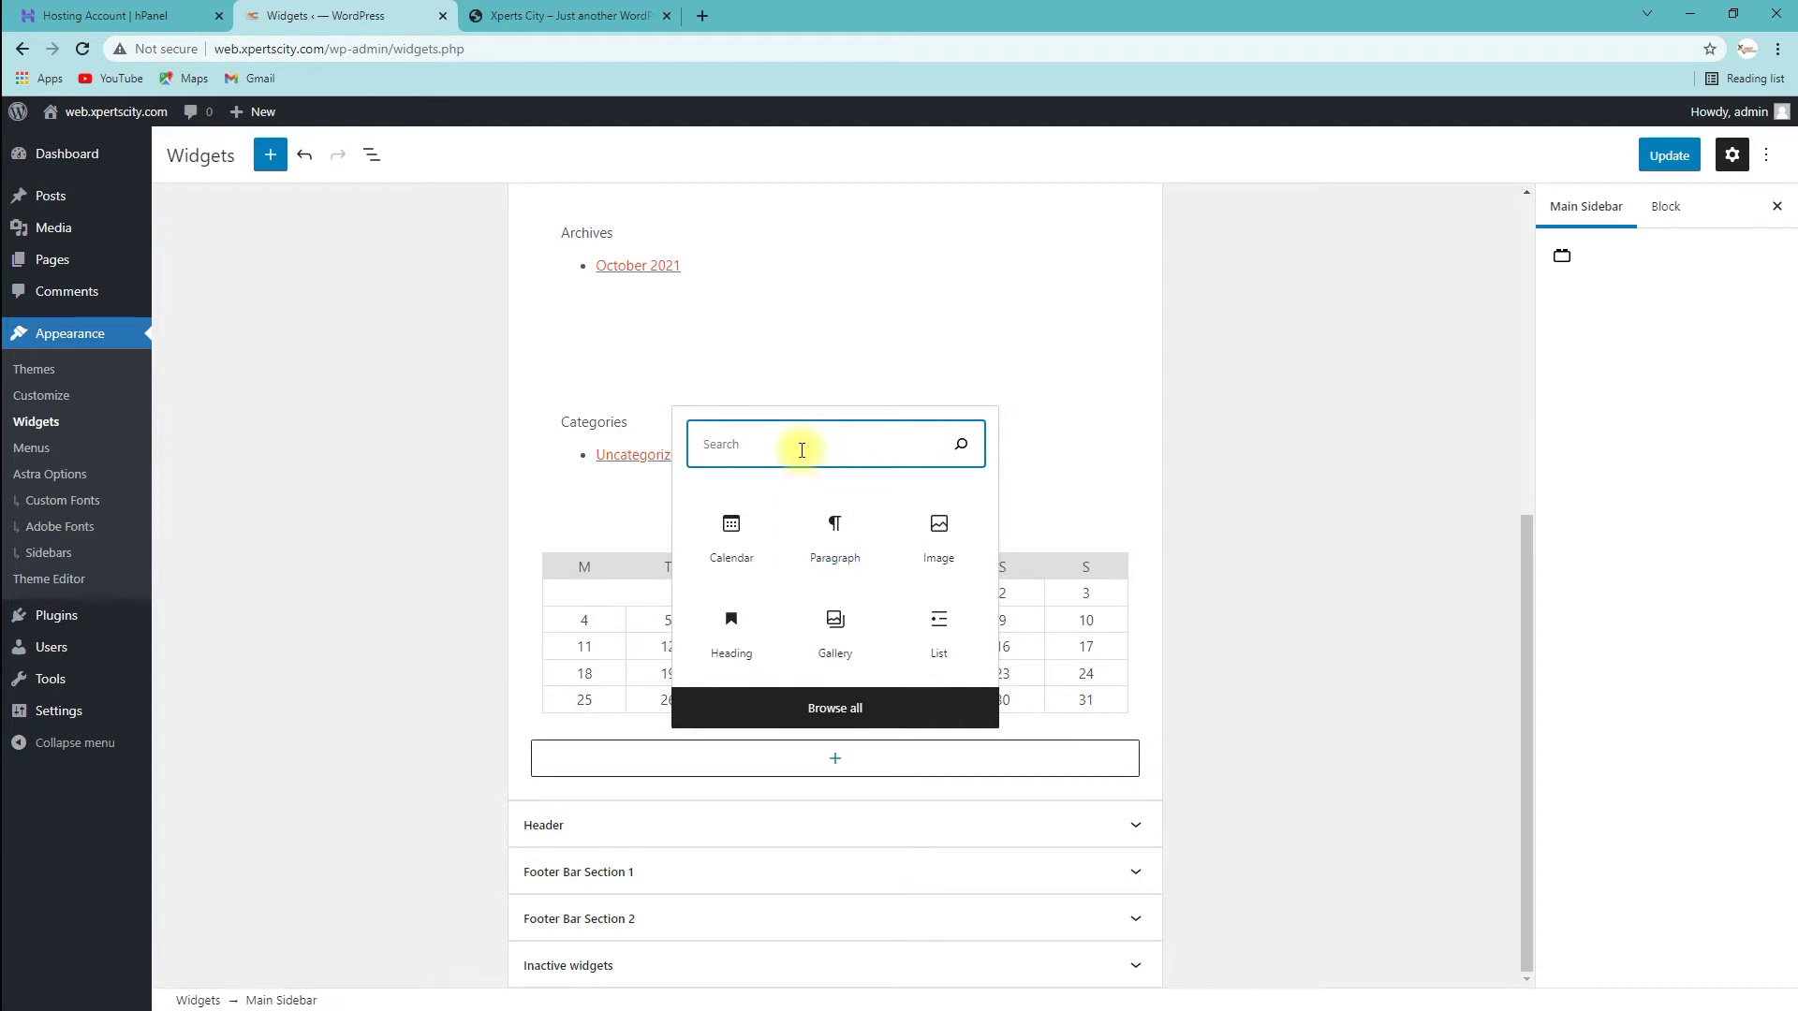
{"action": "type", "text": "soci"}
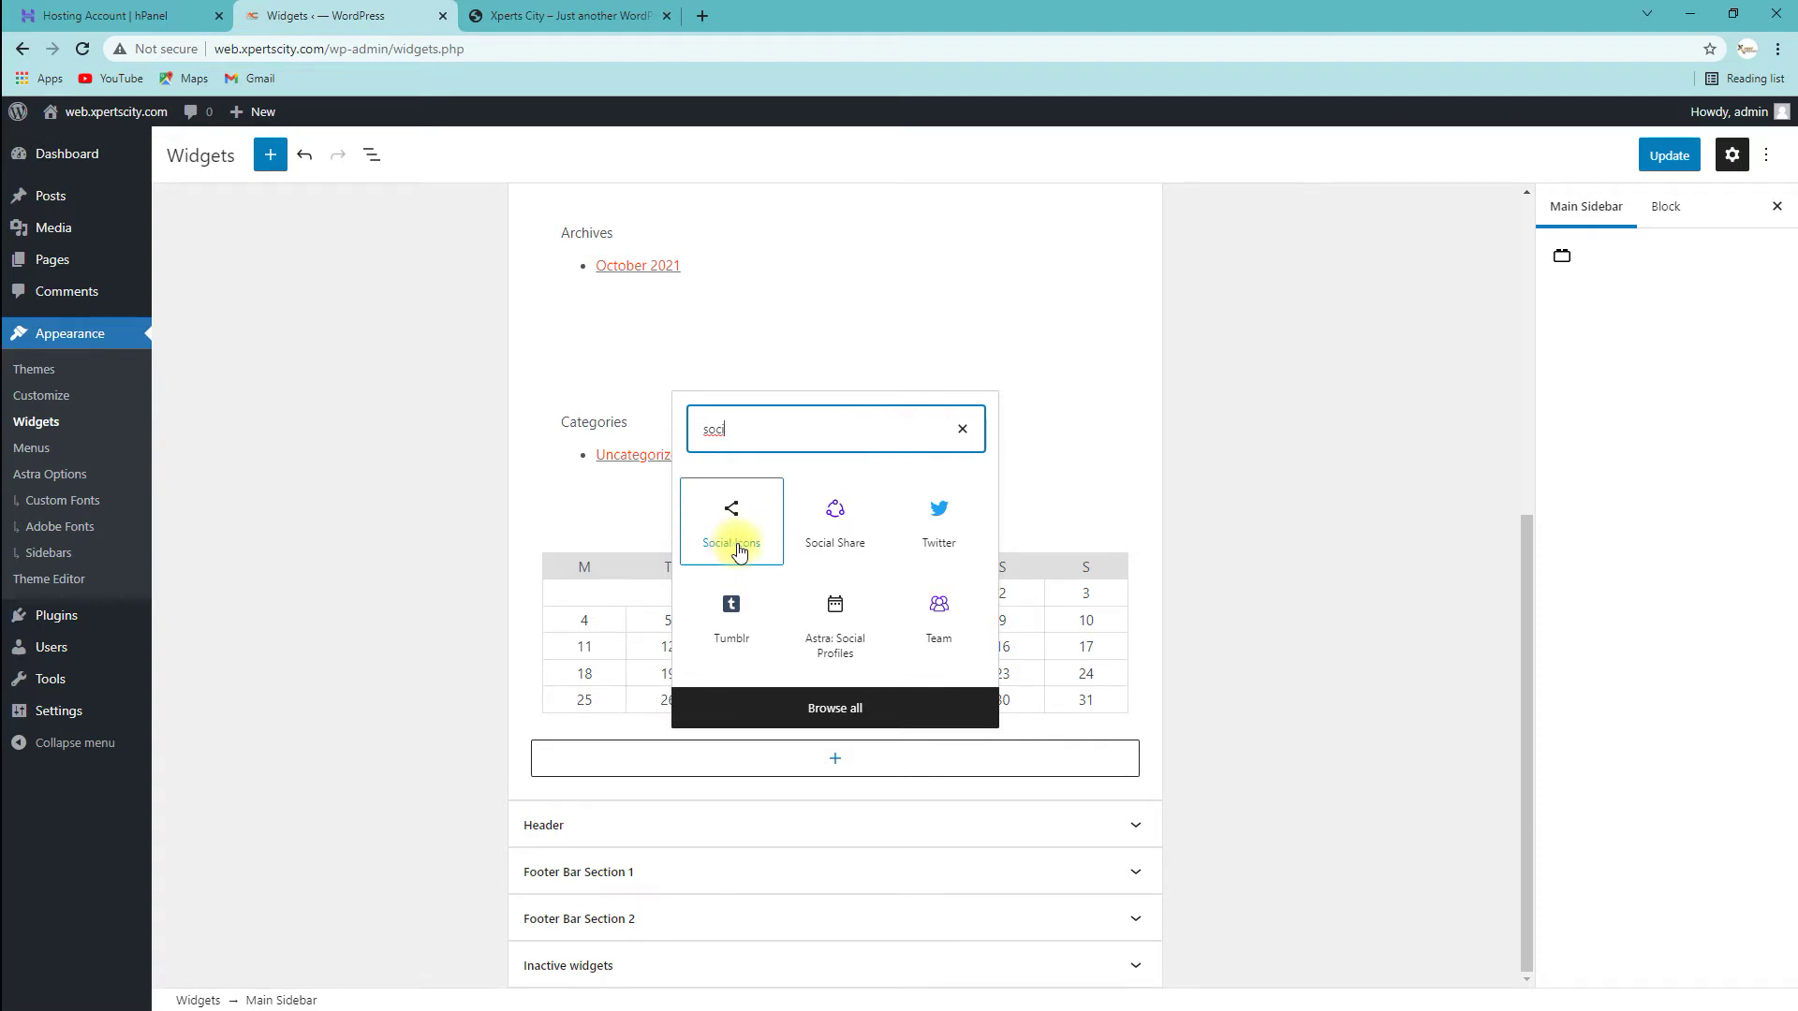
{"action": "left_click", "coordinate": [830, 711]}
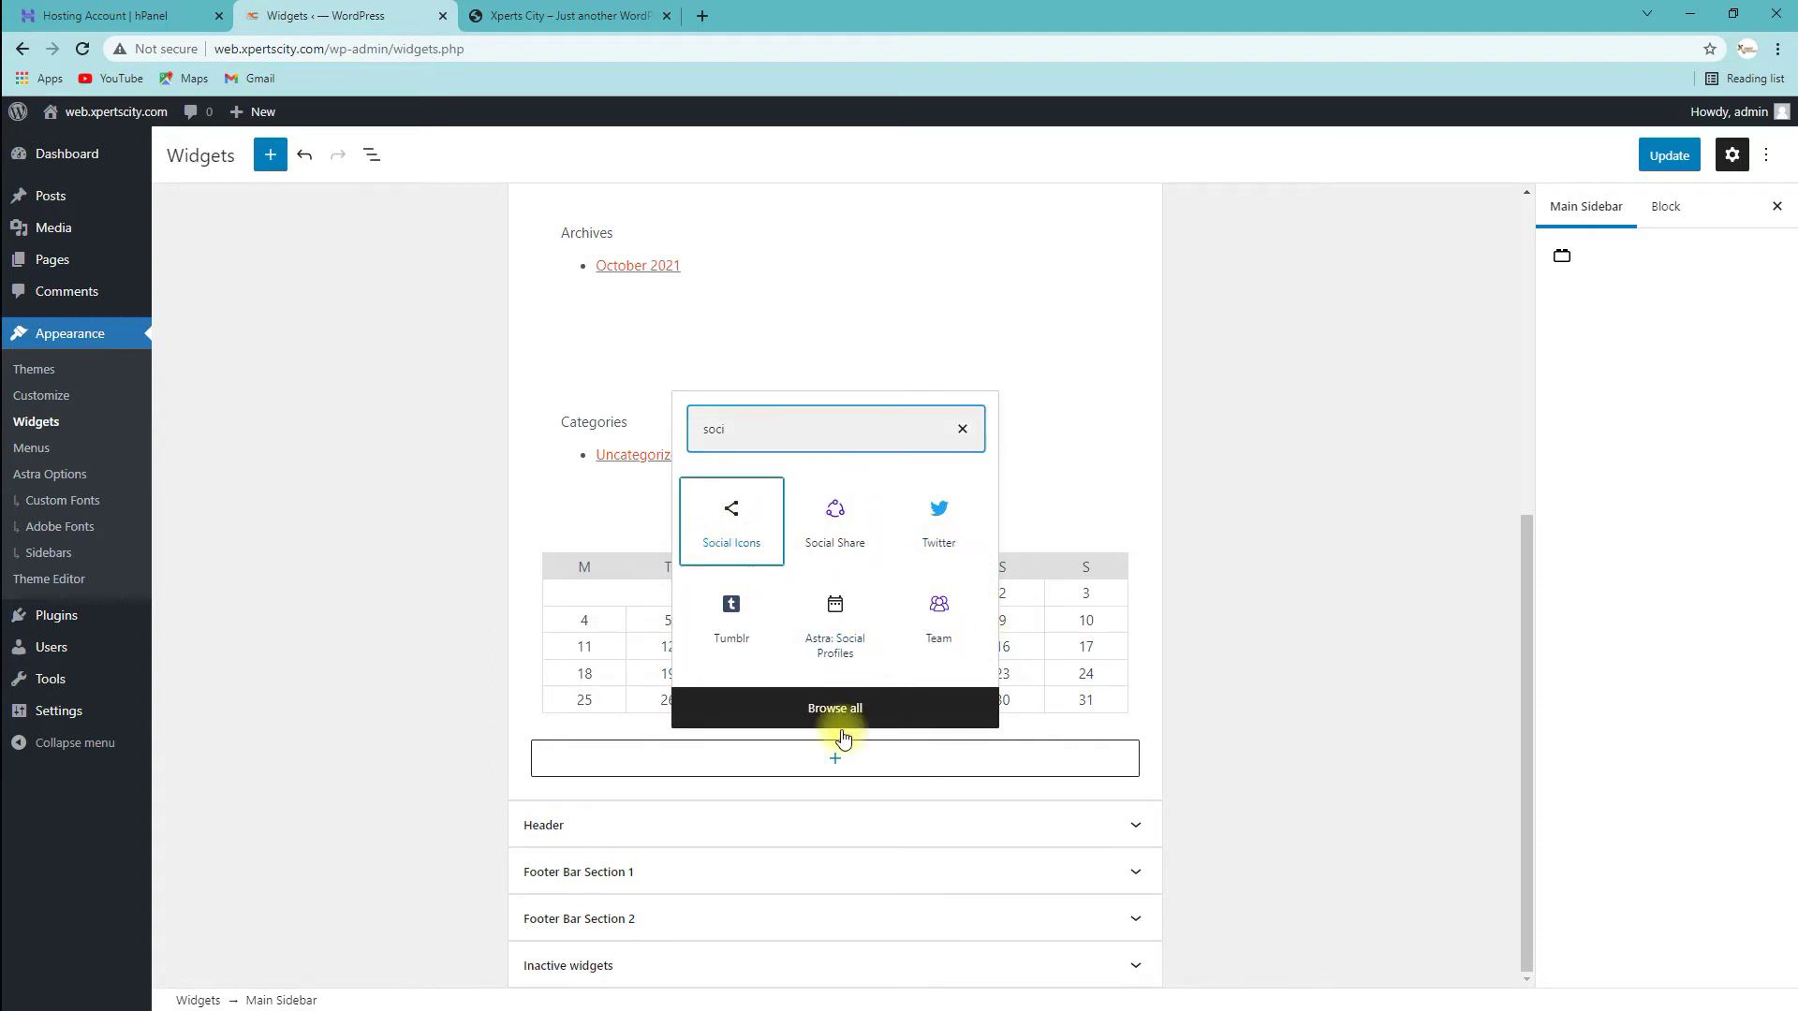
{"action": "key", "text": "Return"}
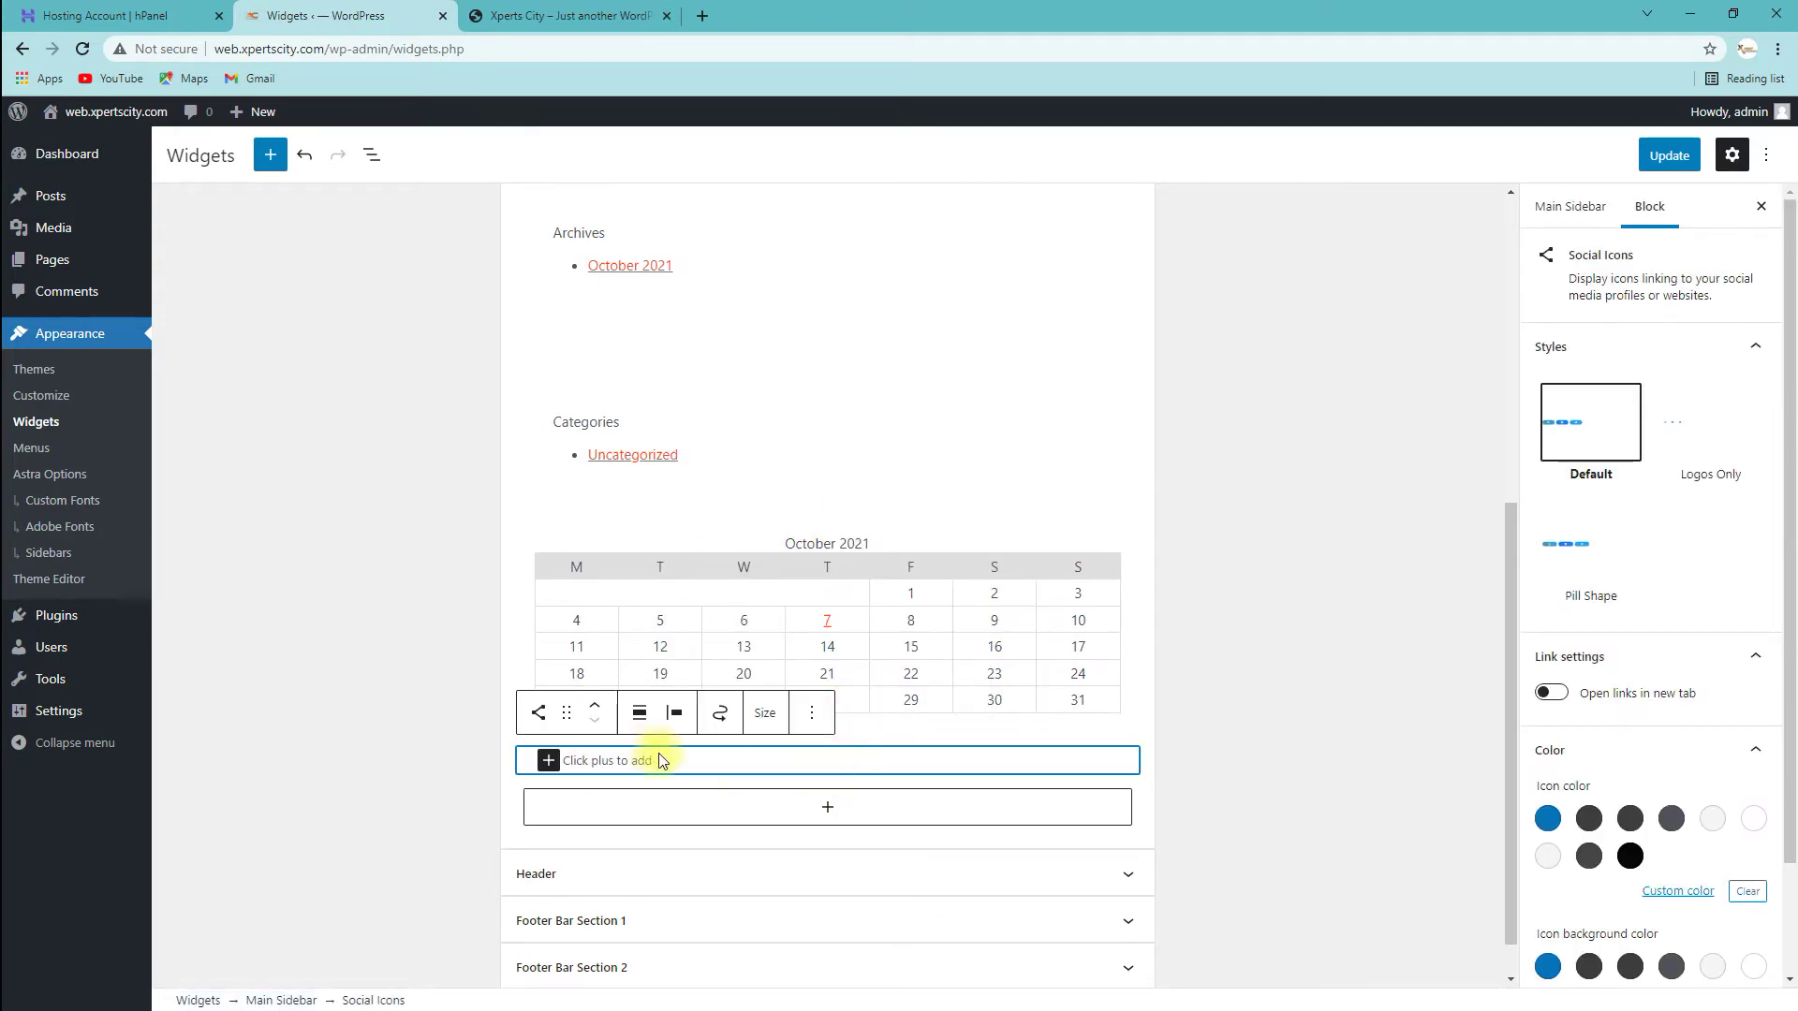
Add three social network icons to the Social Icons block in the Main Sidebar.
{"action": "left_click", "coordinate": [635, 763]}
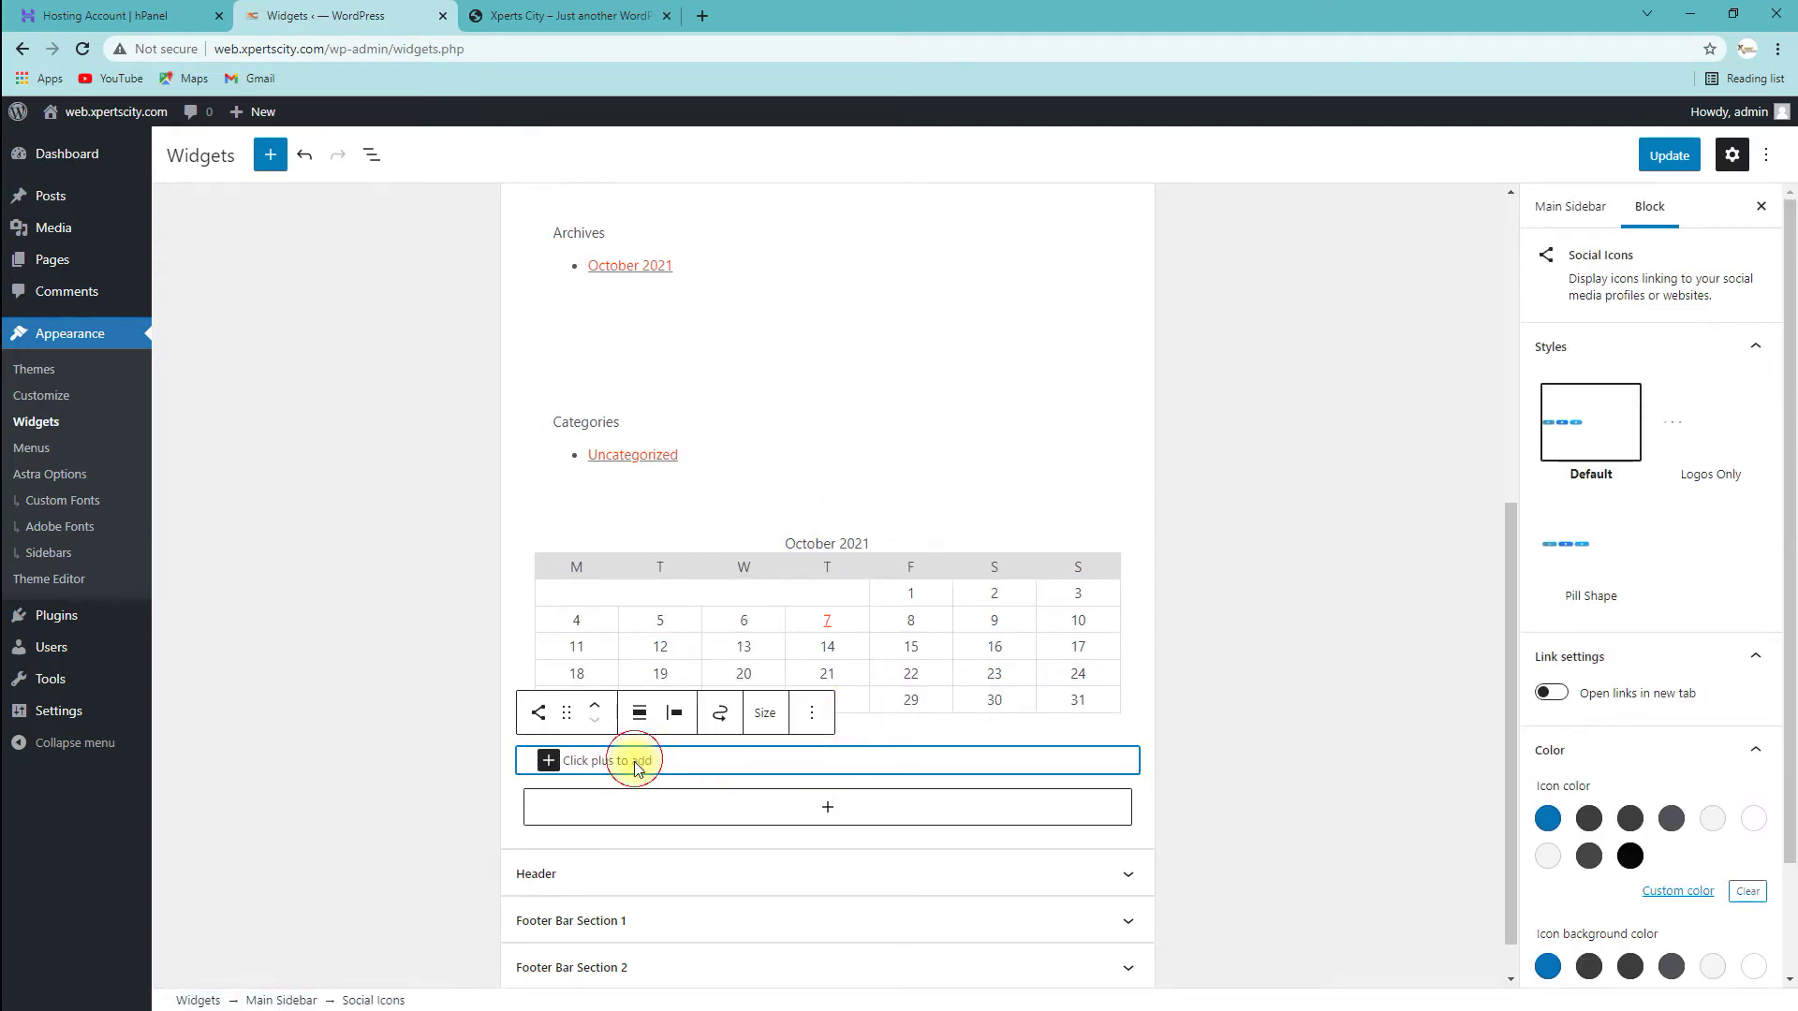
{"action": "left_click", "coordinate": [552, 763]}
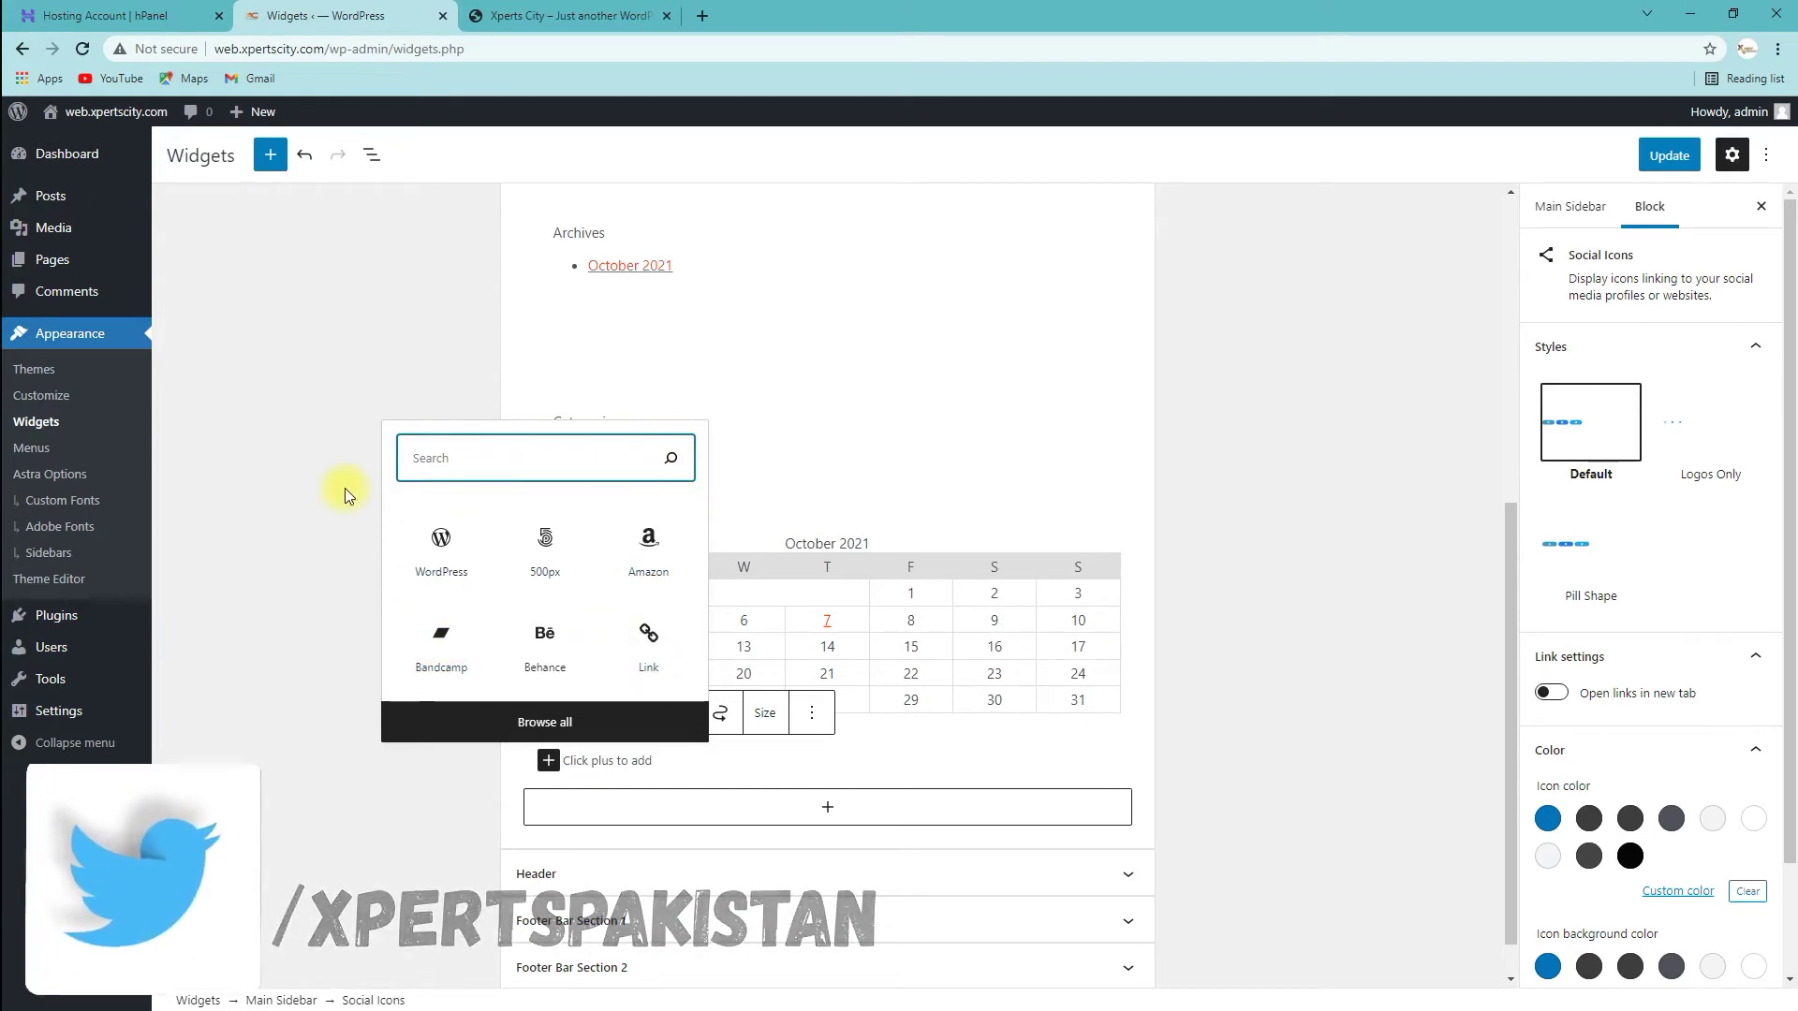
{"action": "left_click", "coordinate": [423, 839]}
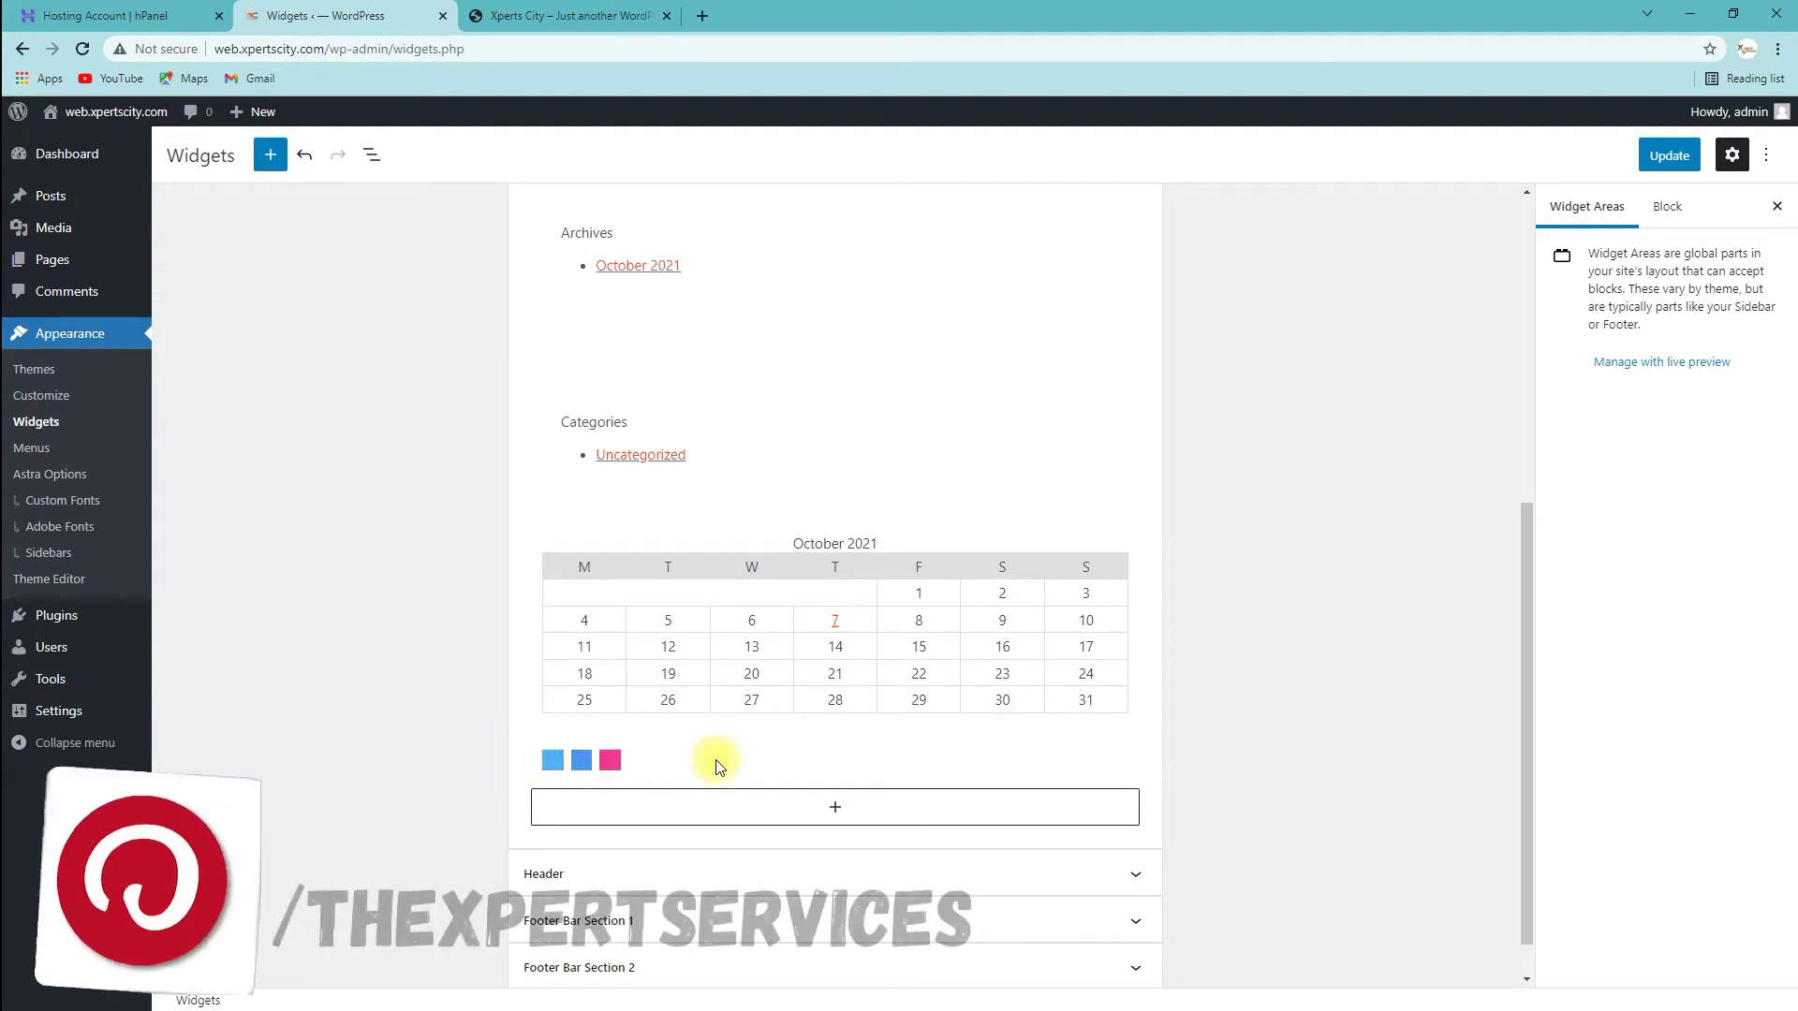
Search the blocks for "so", add a Social Share block below the social icons, and save the widgets.
{"action": "left_click", "coordinate": [725, 806]}
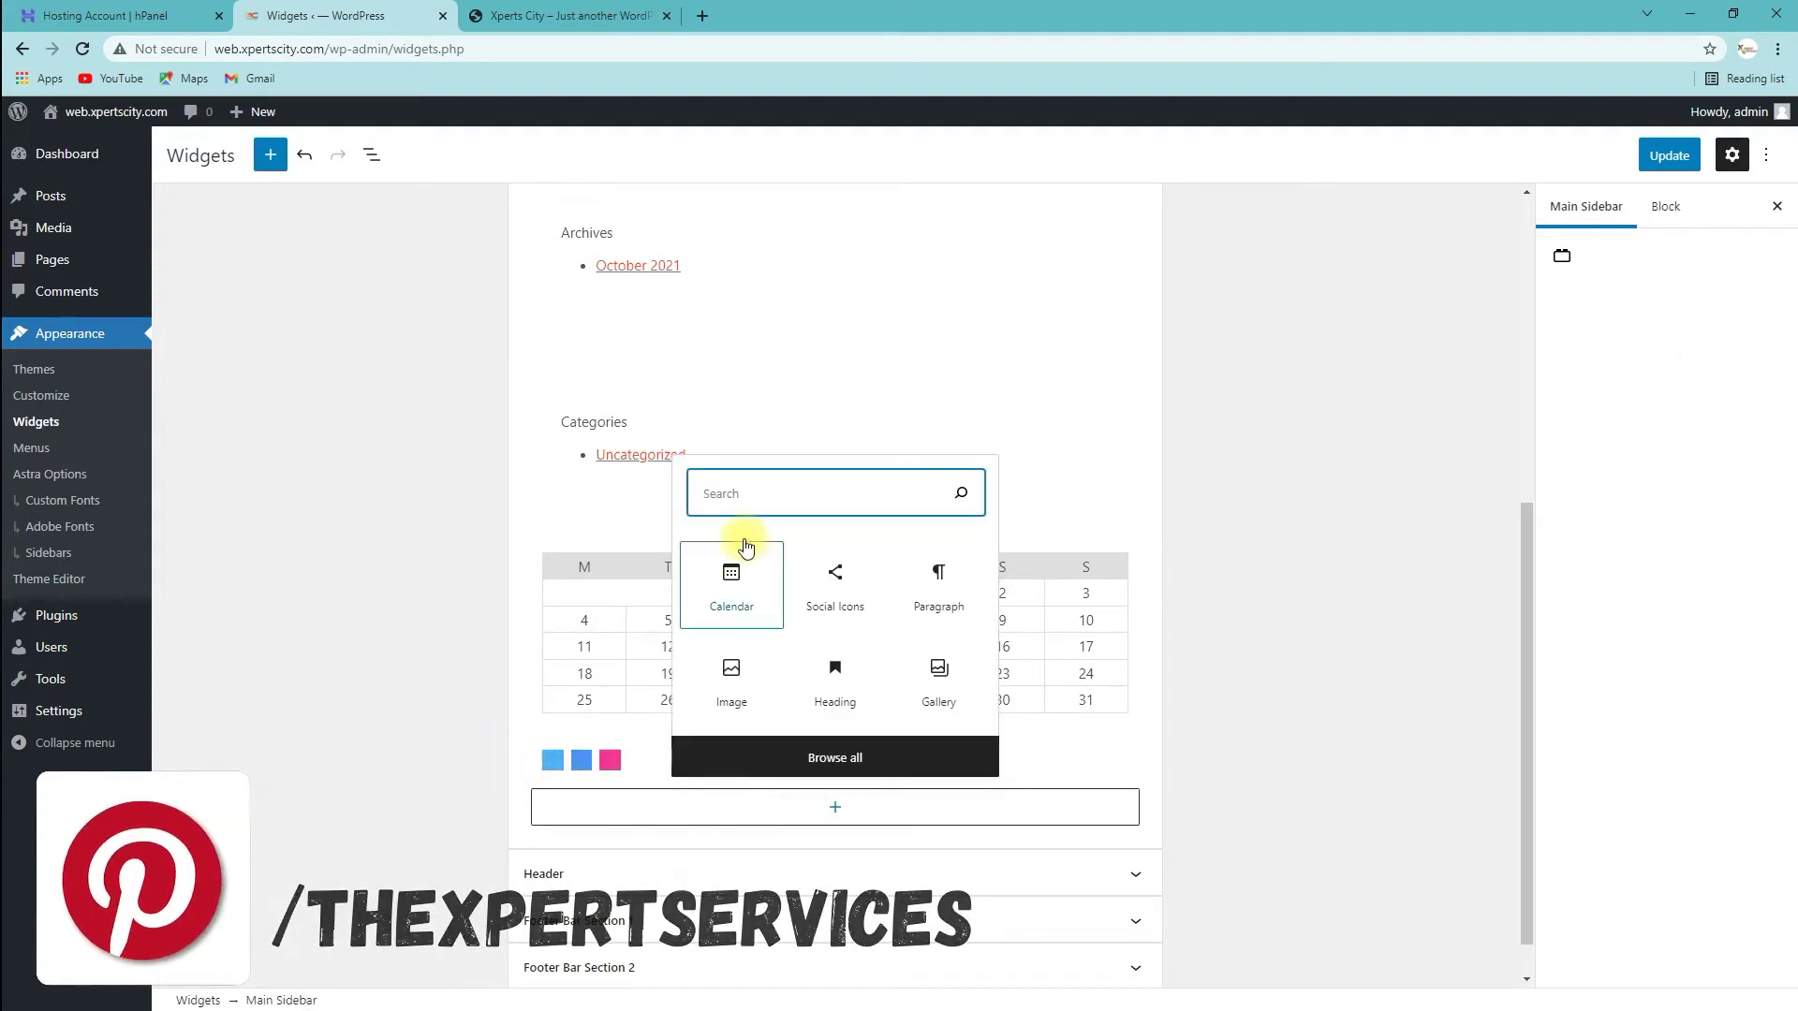
{"action": "type", "text": "so"}
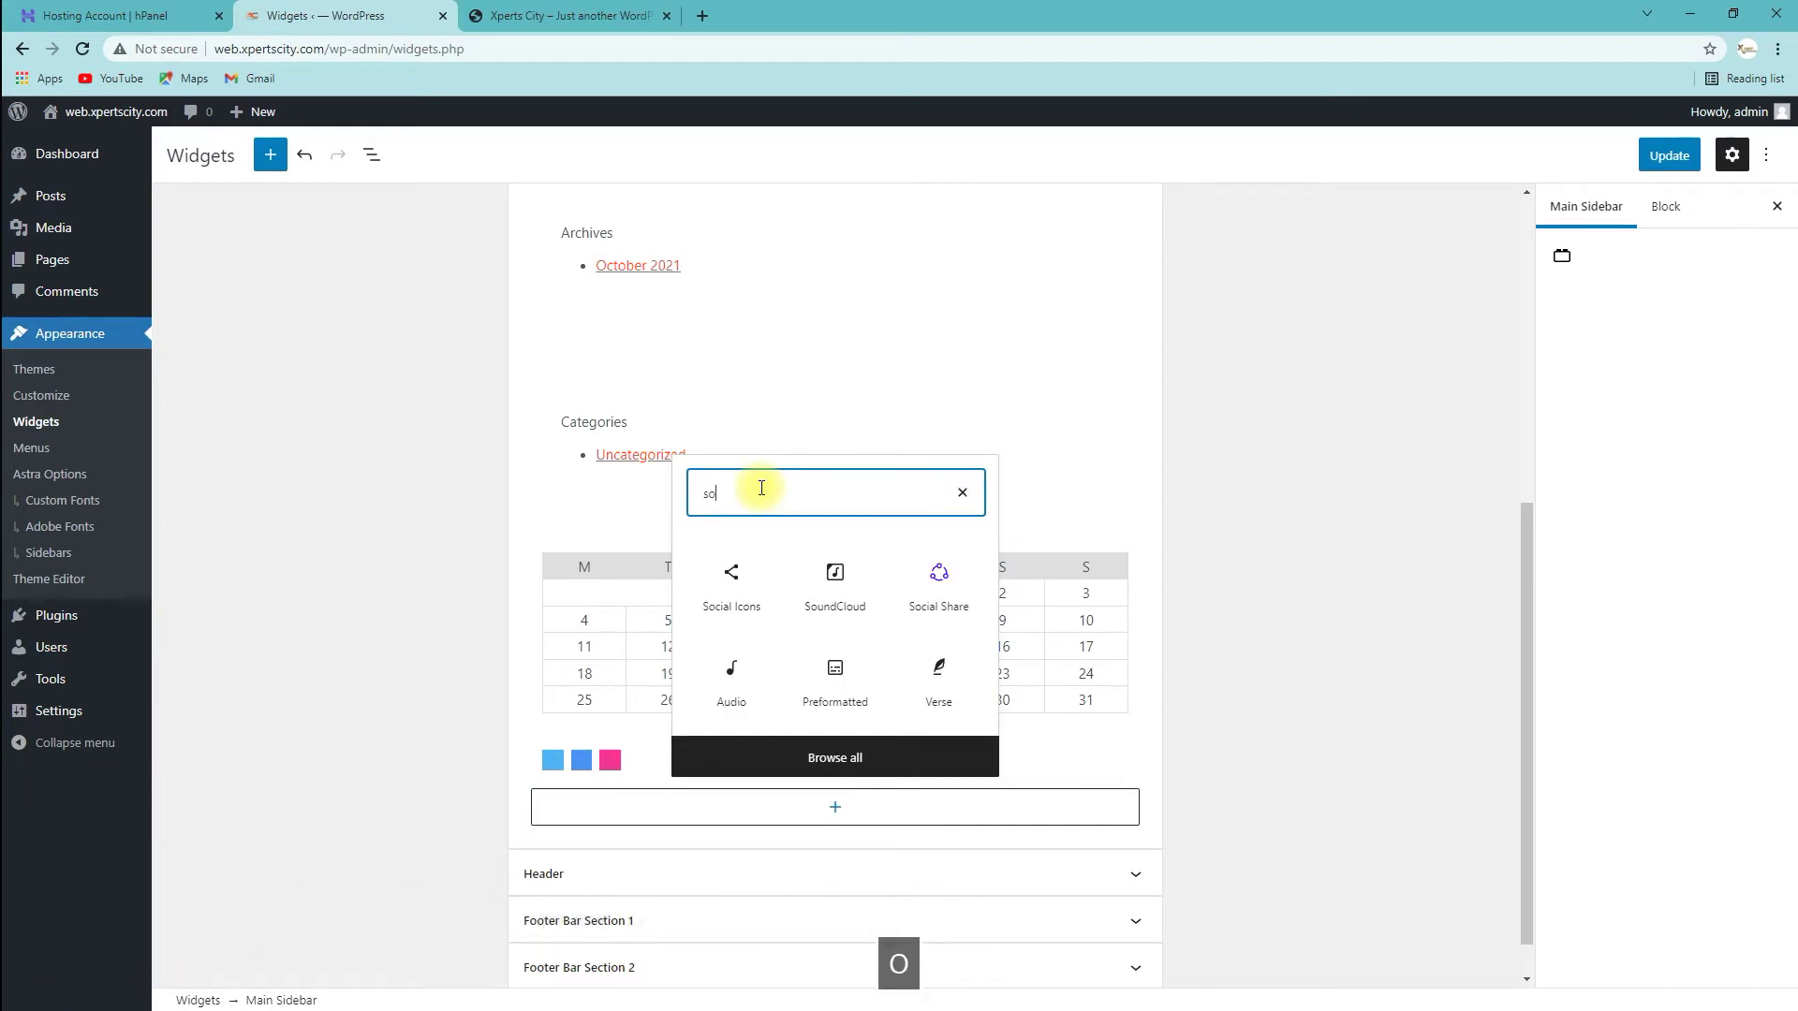
{"action": "left_click", "coordinate": [942, 596]}
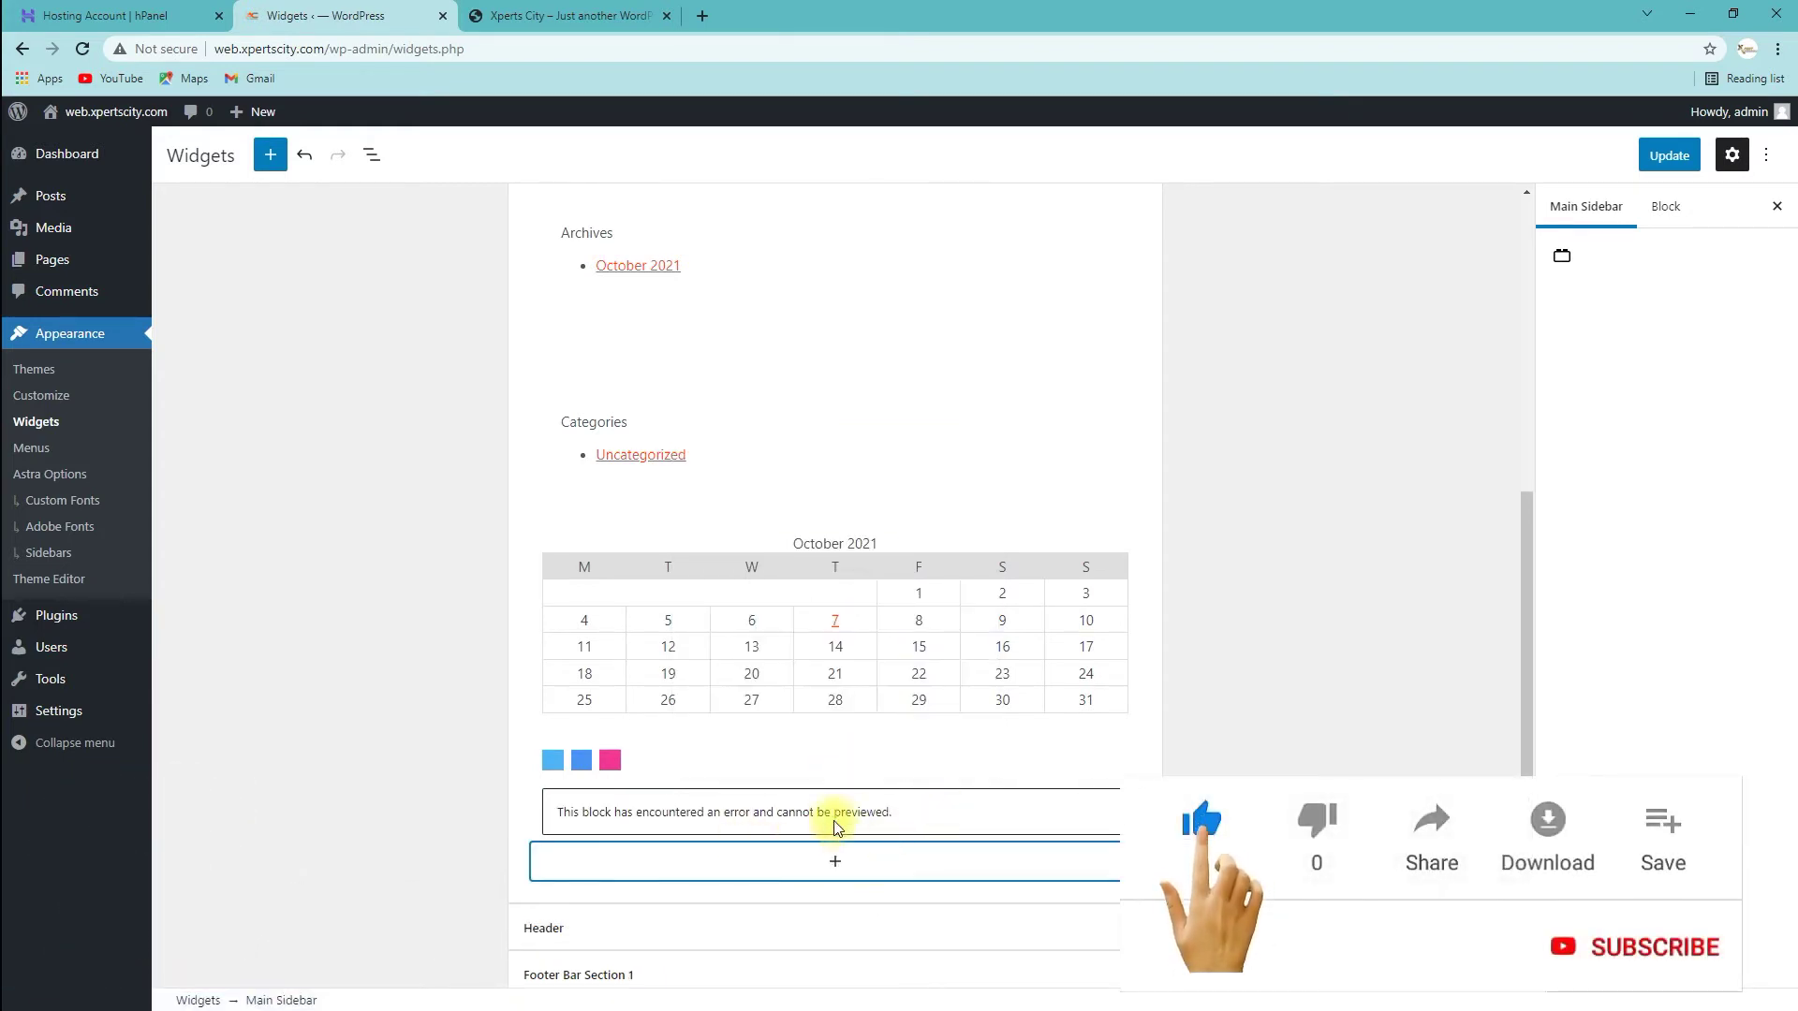
{"action": "left_click", "coordinate": [562, 798]}
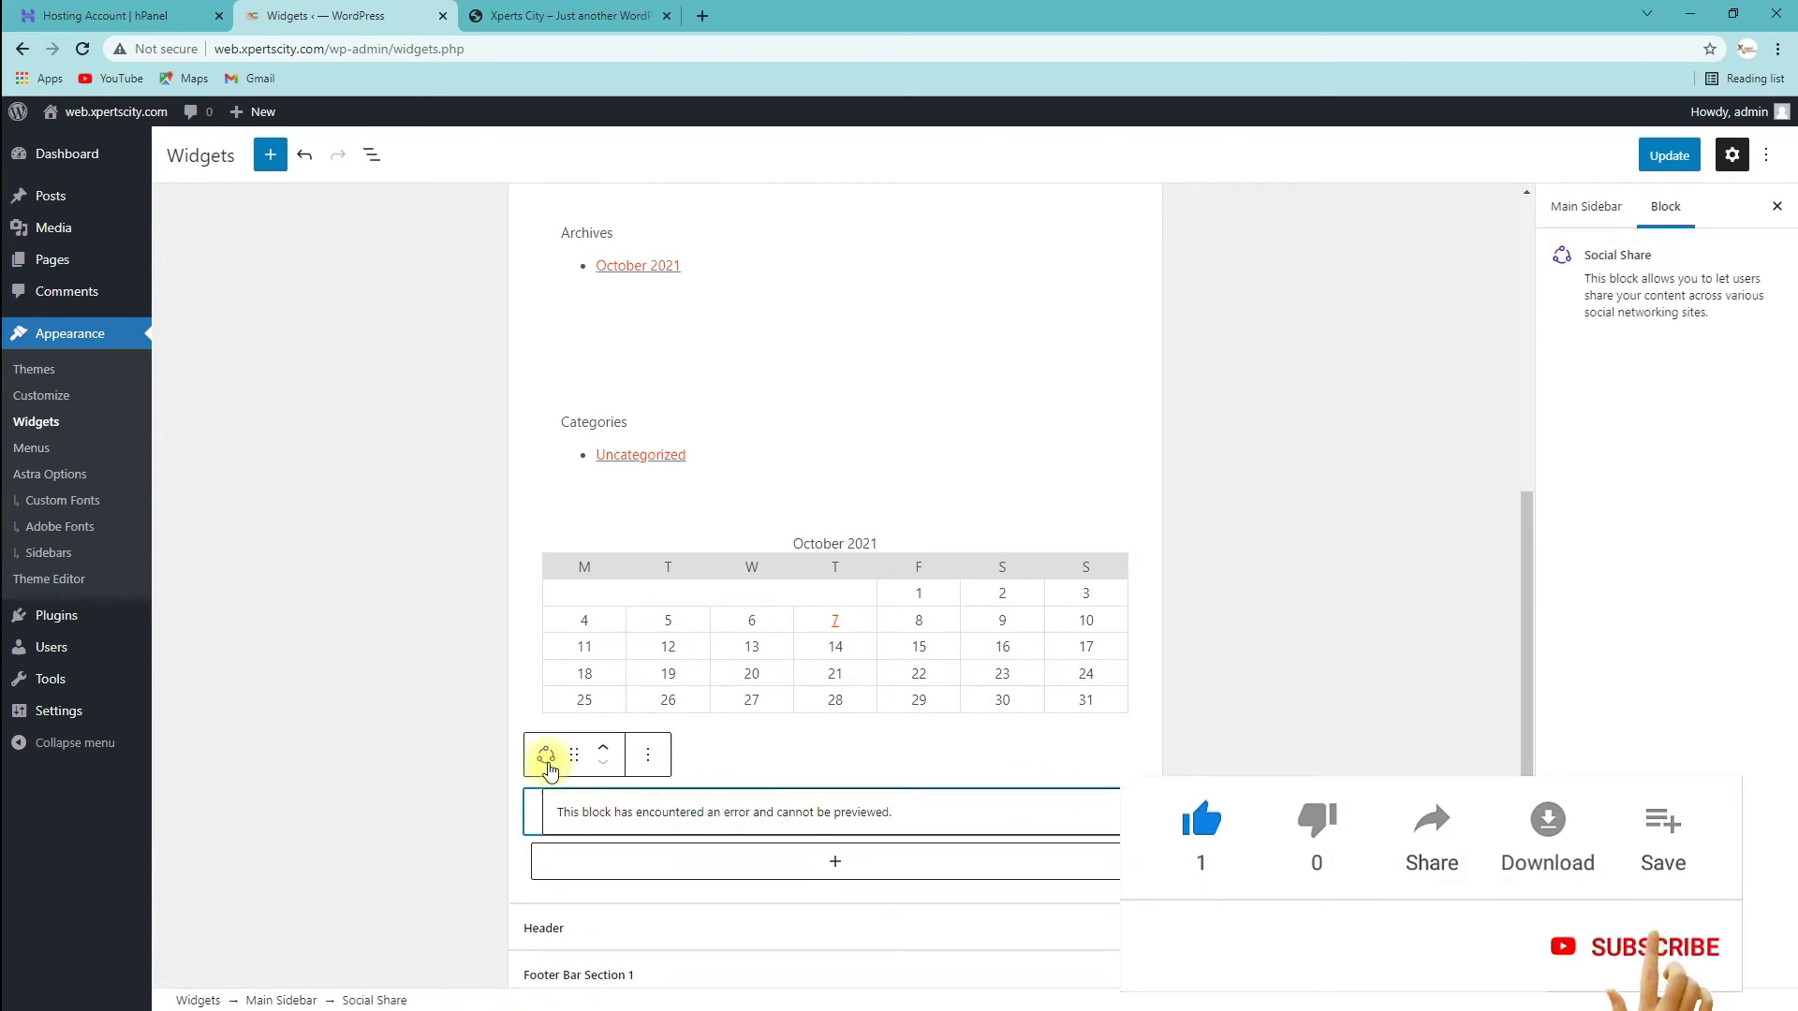
{"action": "left_click", "coordinate": [300, 762]}
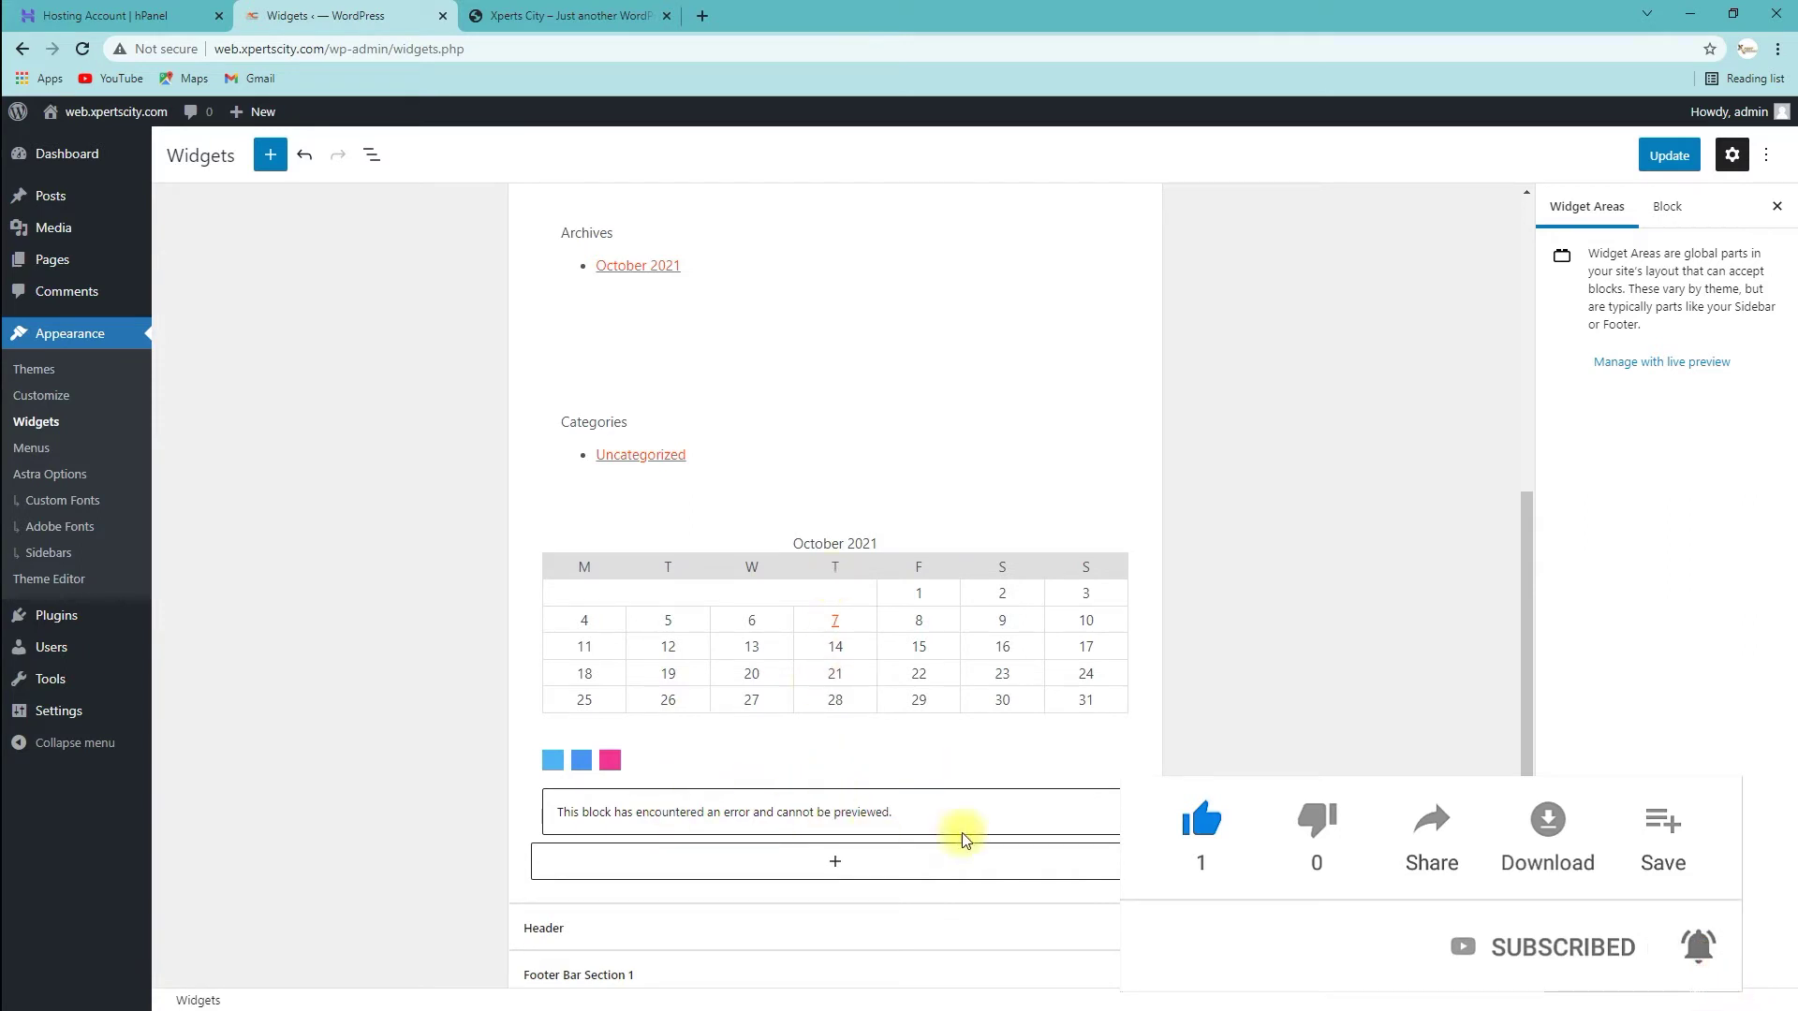
{"action": "scroll", "coordinate": [711, 510], "scroll_direction": "up", "scroll_amount": 5}
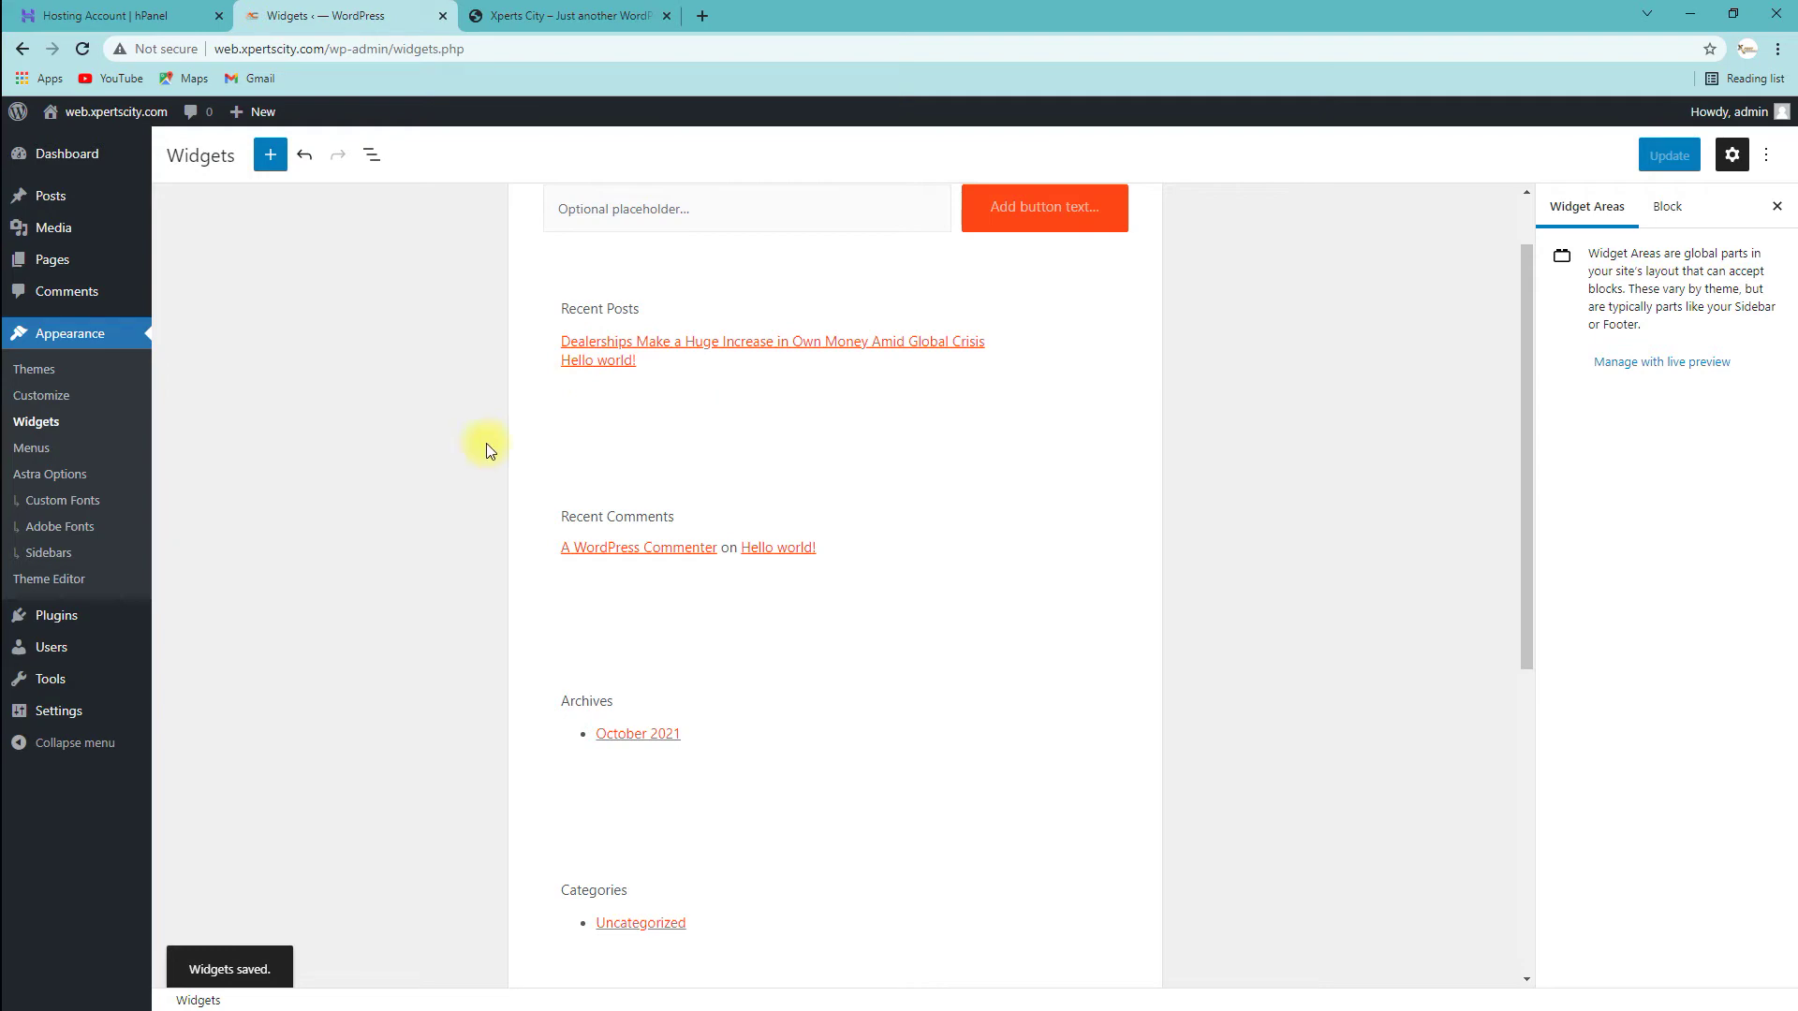
Switch to the live site's home page and check how the updated sidebar widgets appear.
{"action": "left_click", "coordinate": [544, 7]}
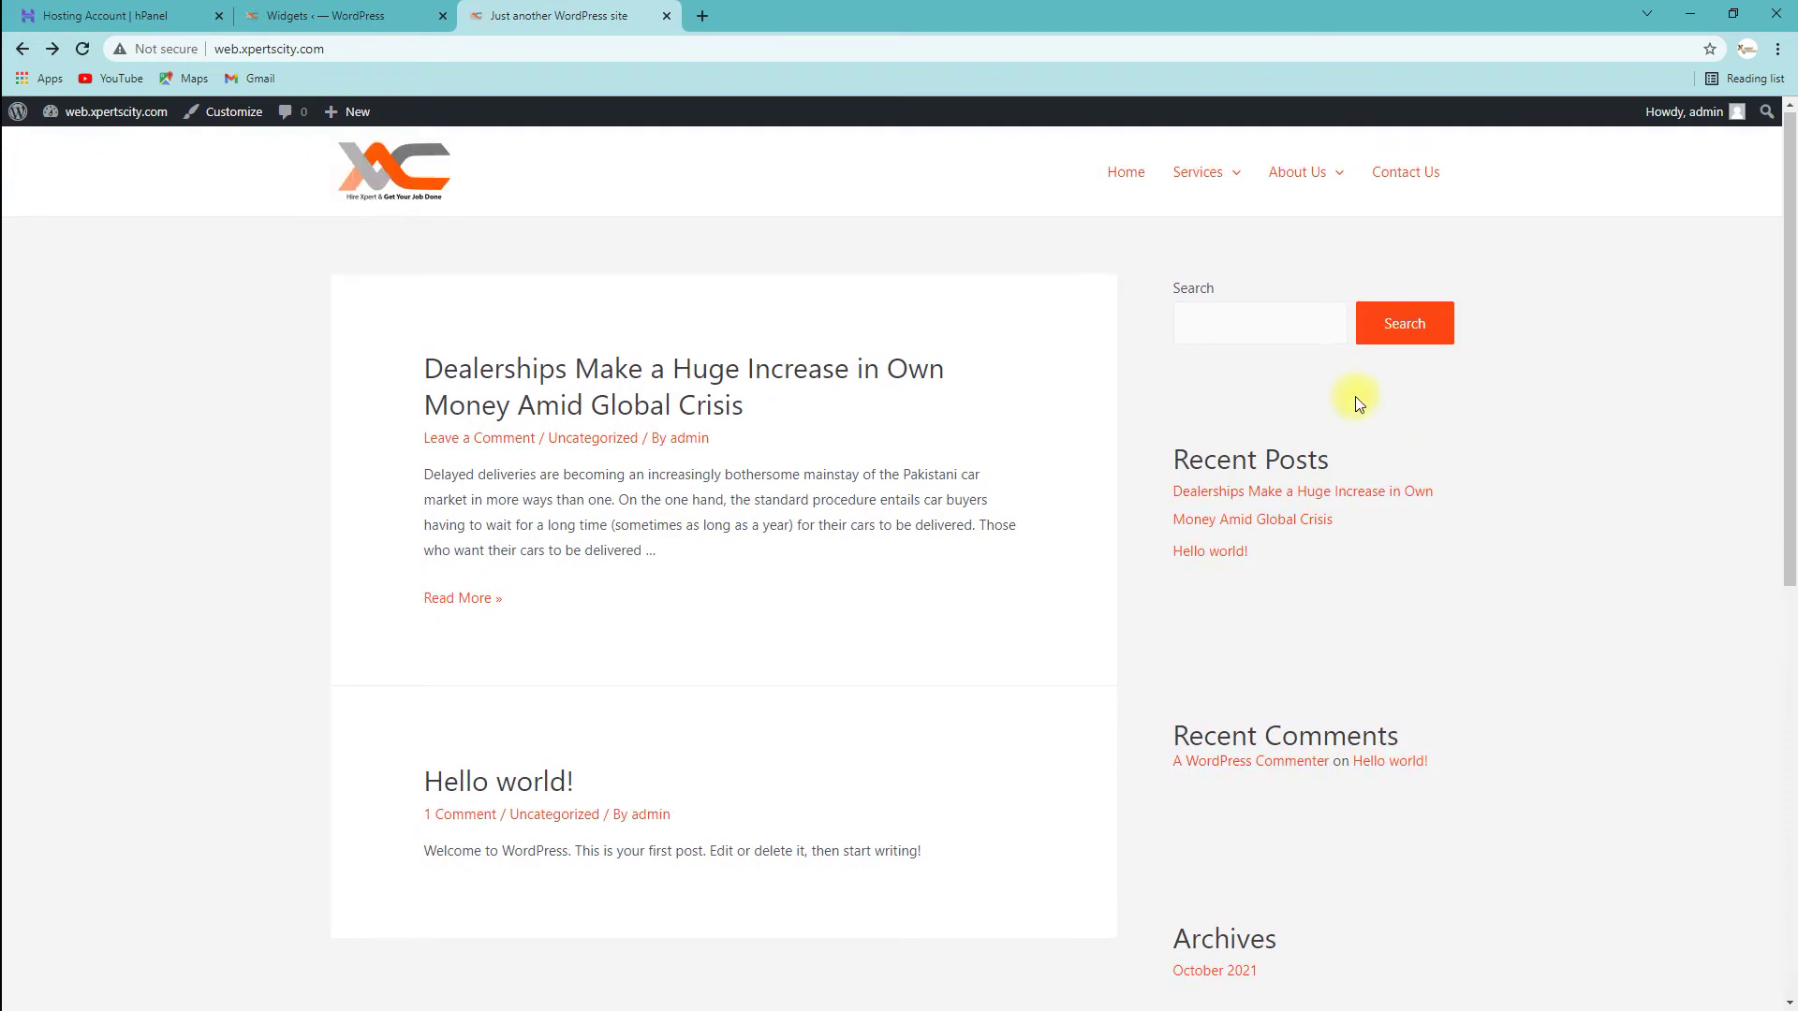
{"action": "scroll", "coordinate": [1357, 399], "scroll_direction": "down", "scroll_amount": 5}
{"action": "scroll", "coordinate": [1358, 402], "scroll_direction": "down", "scroll_amount": 2}
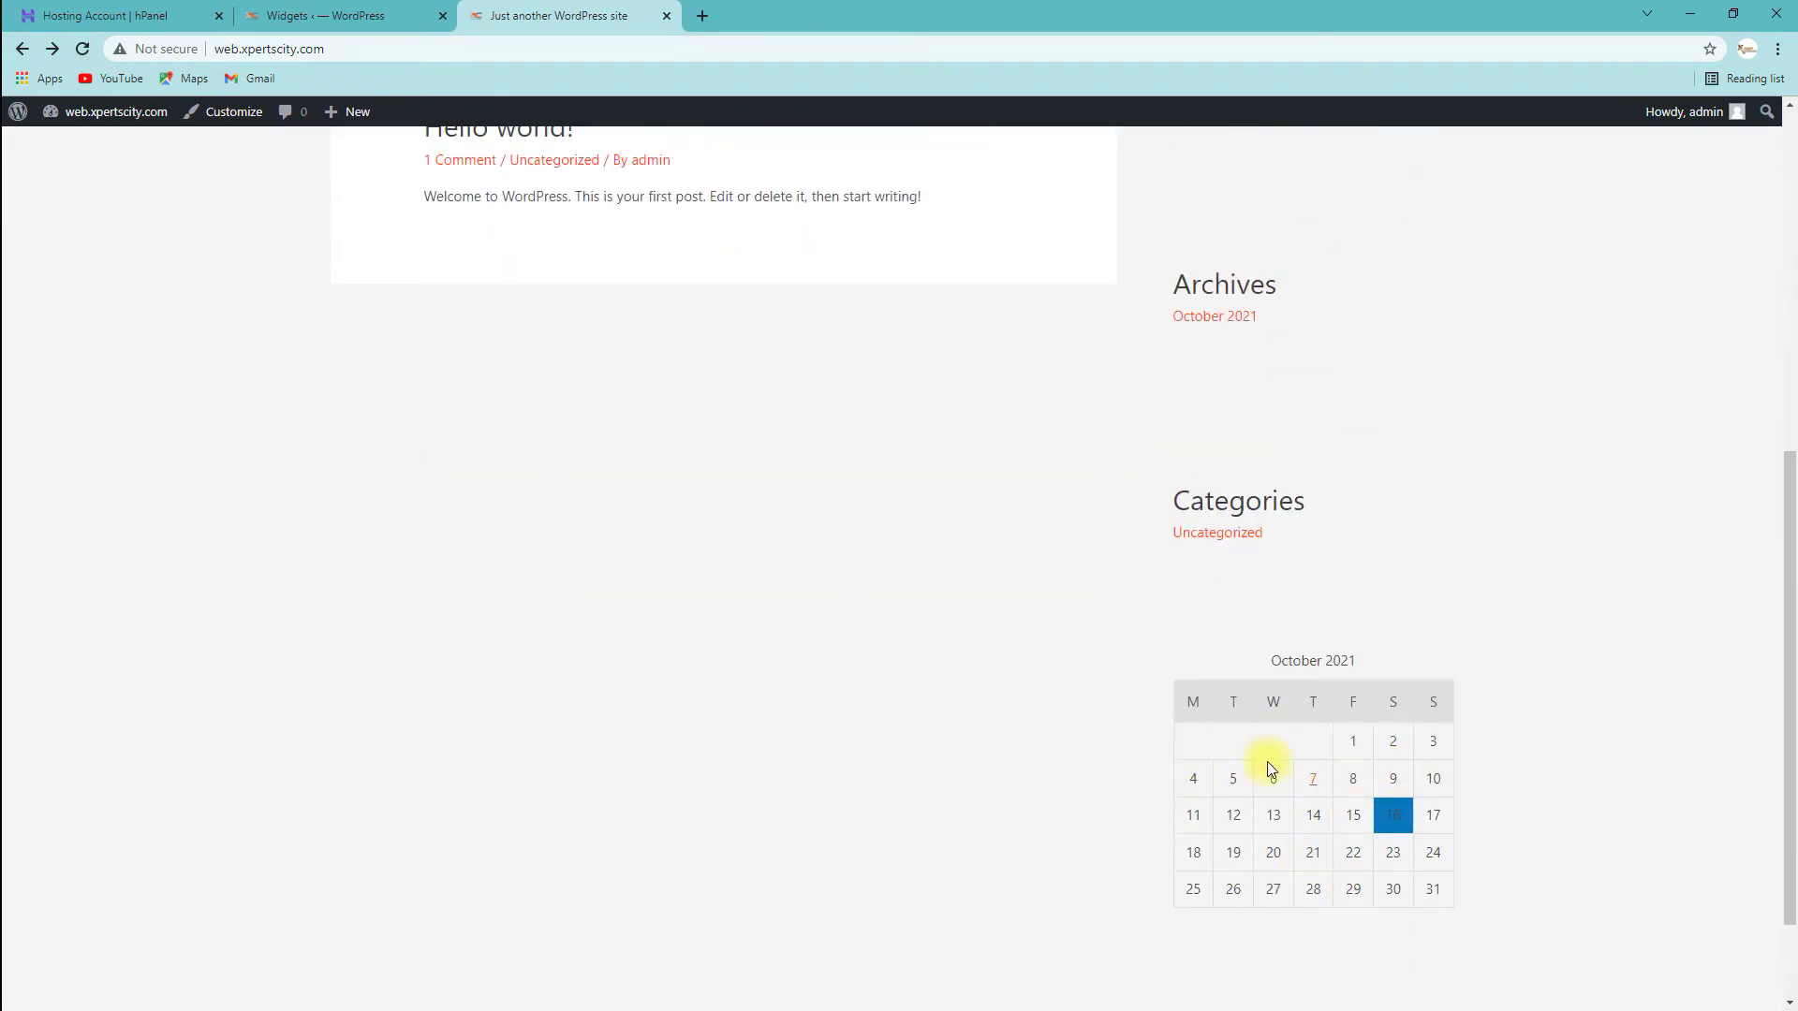
{"action": "scroll", "coordinate": [1271, 770], "scroll_direction": "down", "scroll_amount": 2}
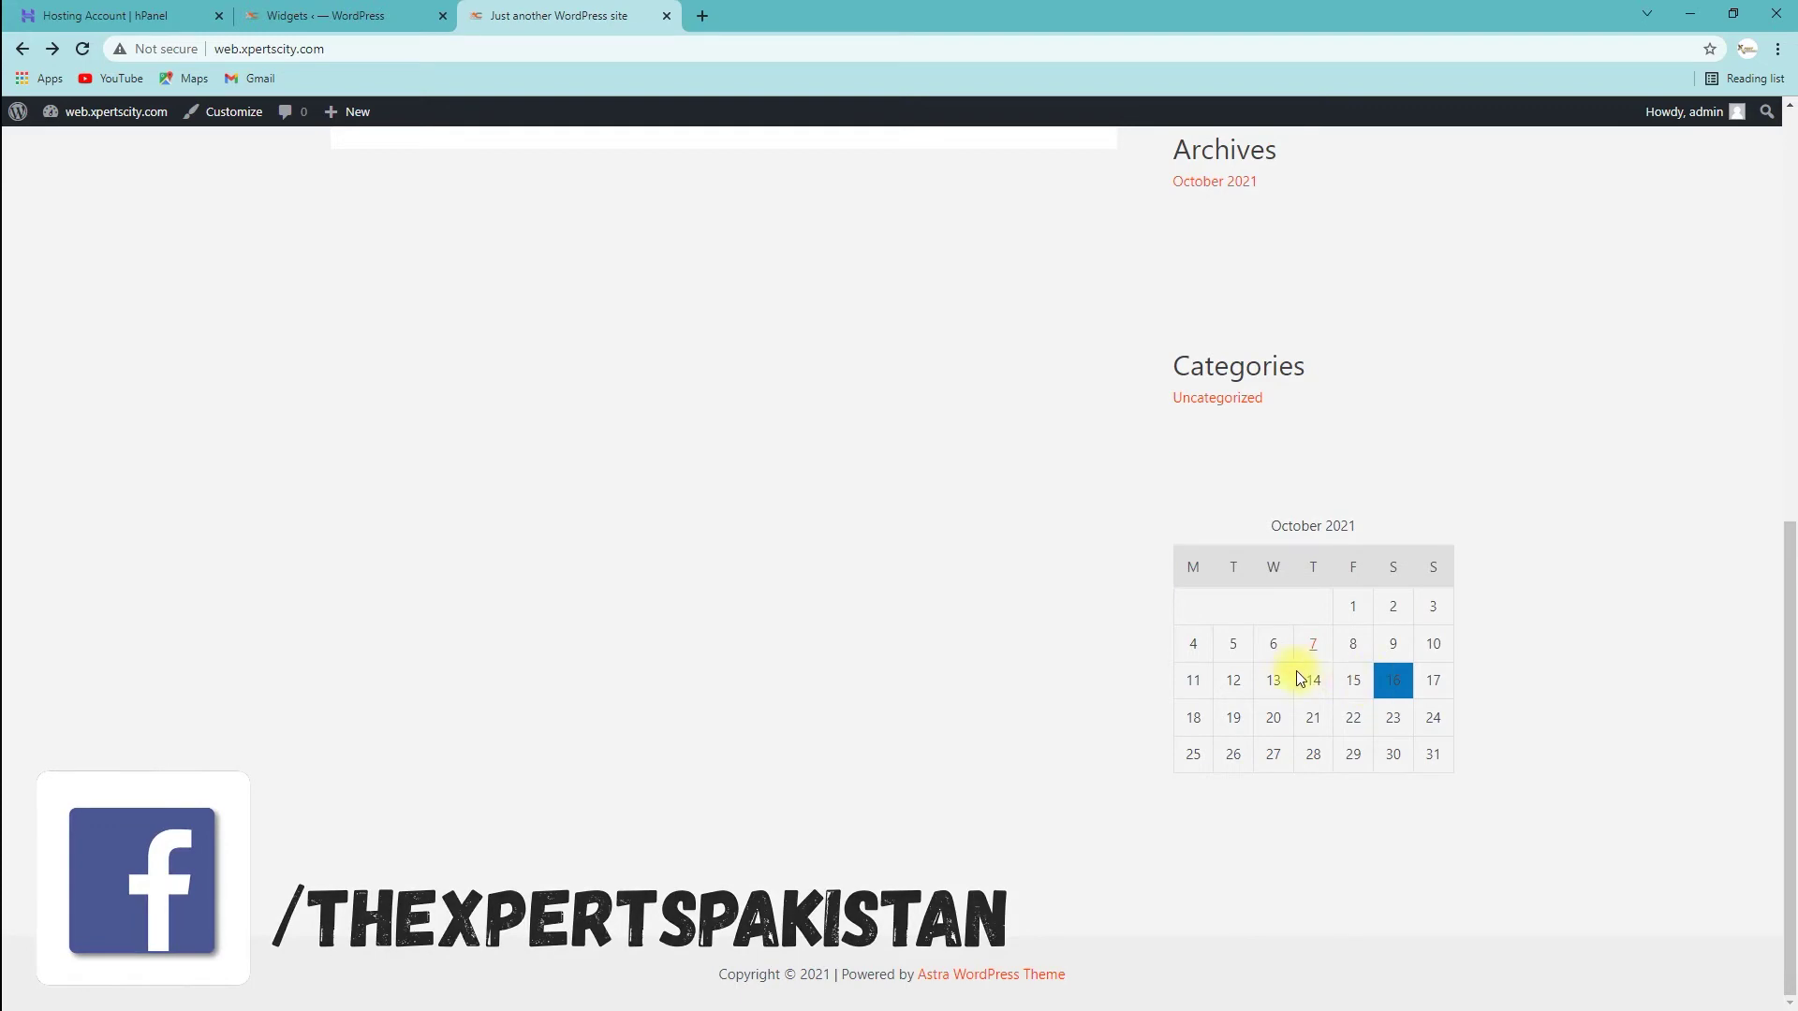
{"action": "scroll", "coordinate": [1293, 668], "scroll_direction": "up", "scroll_amount": 5}
{"action": "scroll", "coordinate": [1283, 740], "scroll_direction": "up", "scroll_amount": 4}
{"action": "scroll", "coordinate": [1285, 731], "scroll_direction": "down", "scroll_amount": 8}
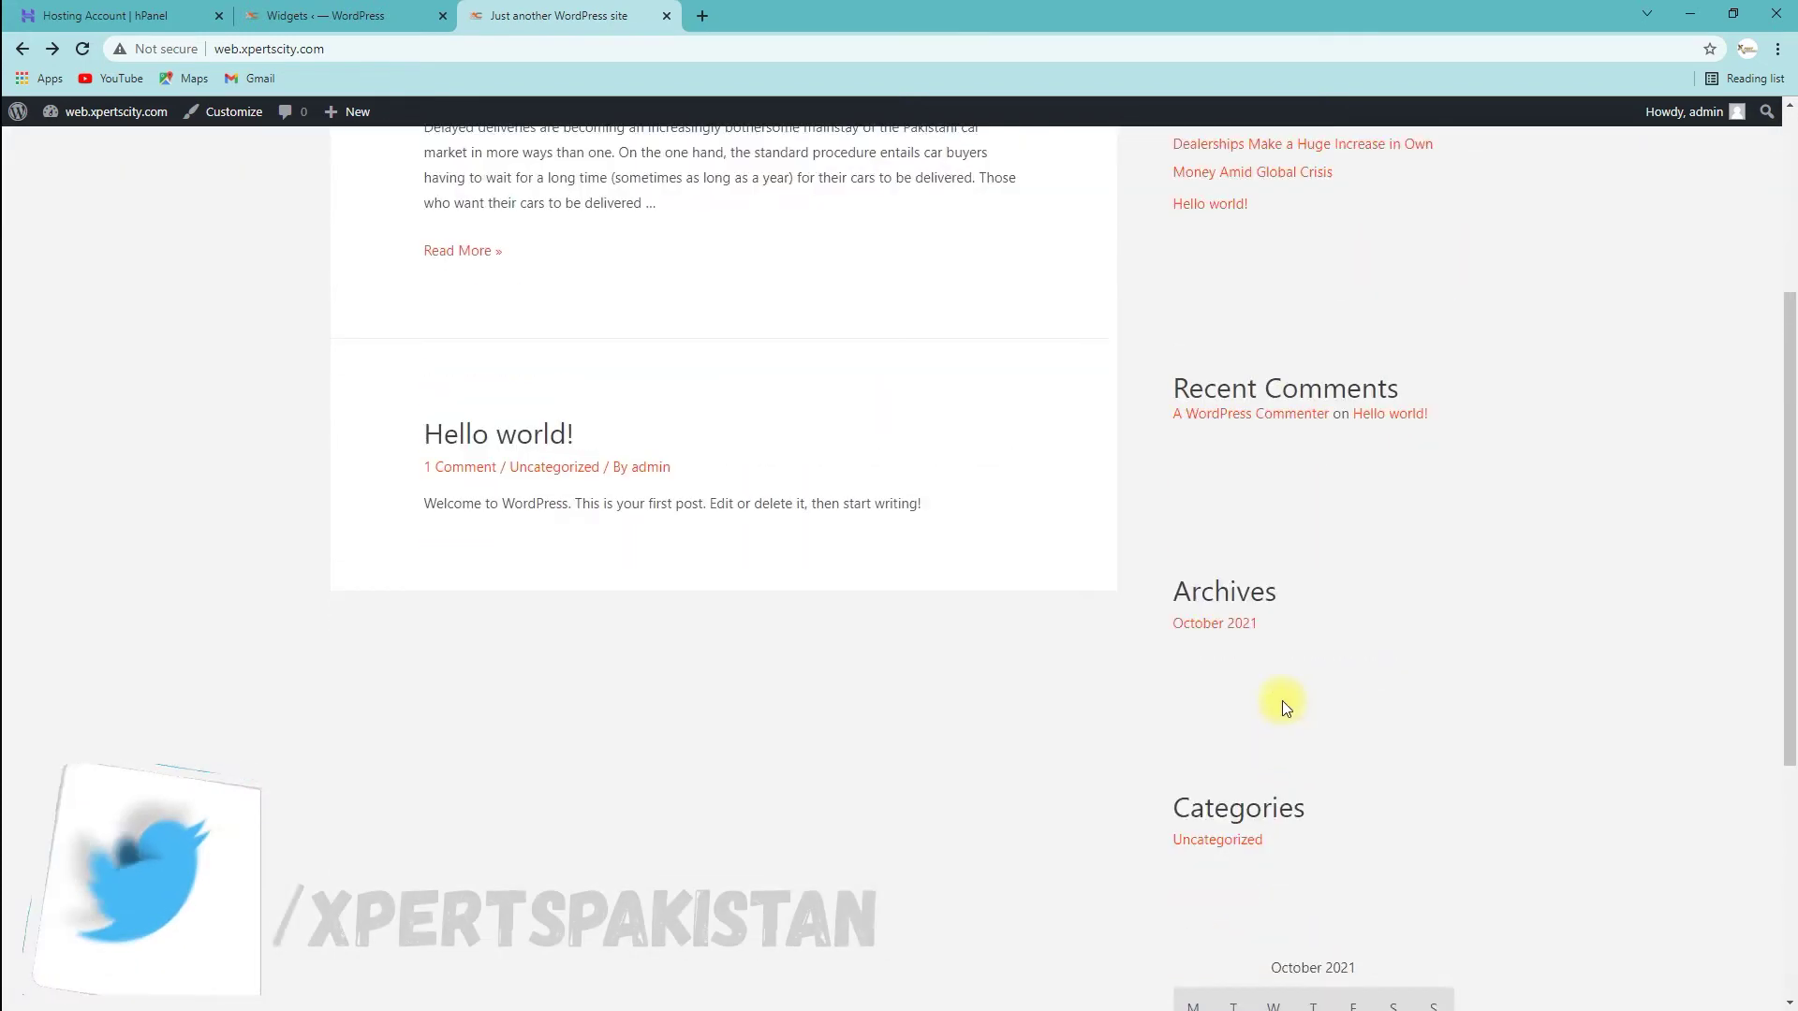
{"action": "scroll", "coordinate": [1367, 761], "scroll_direction": "up", "scroll_amount": 10}
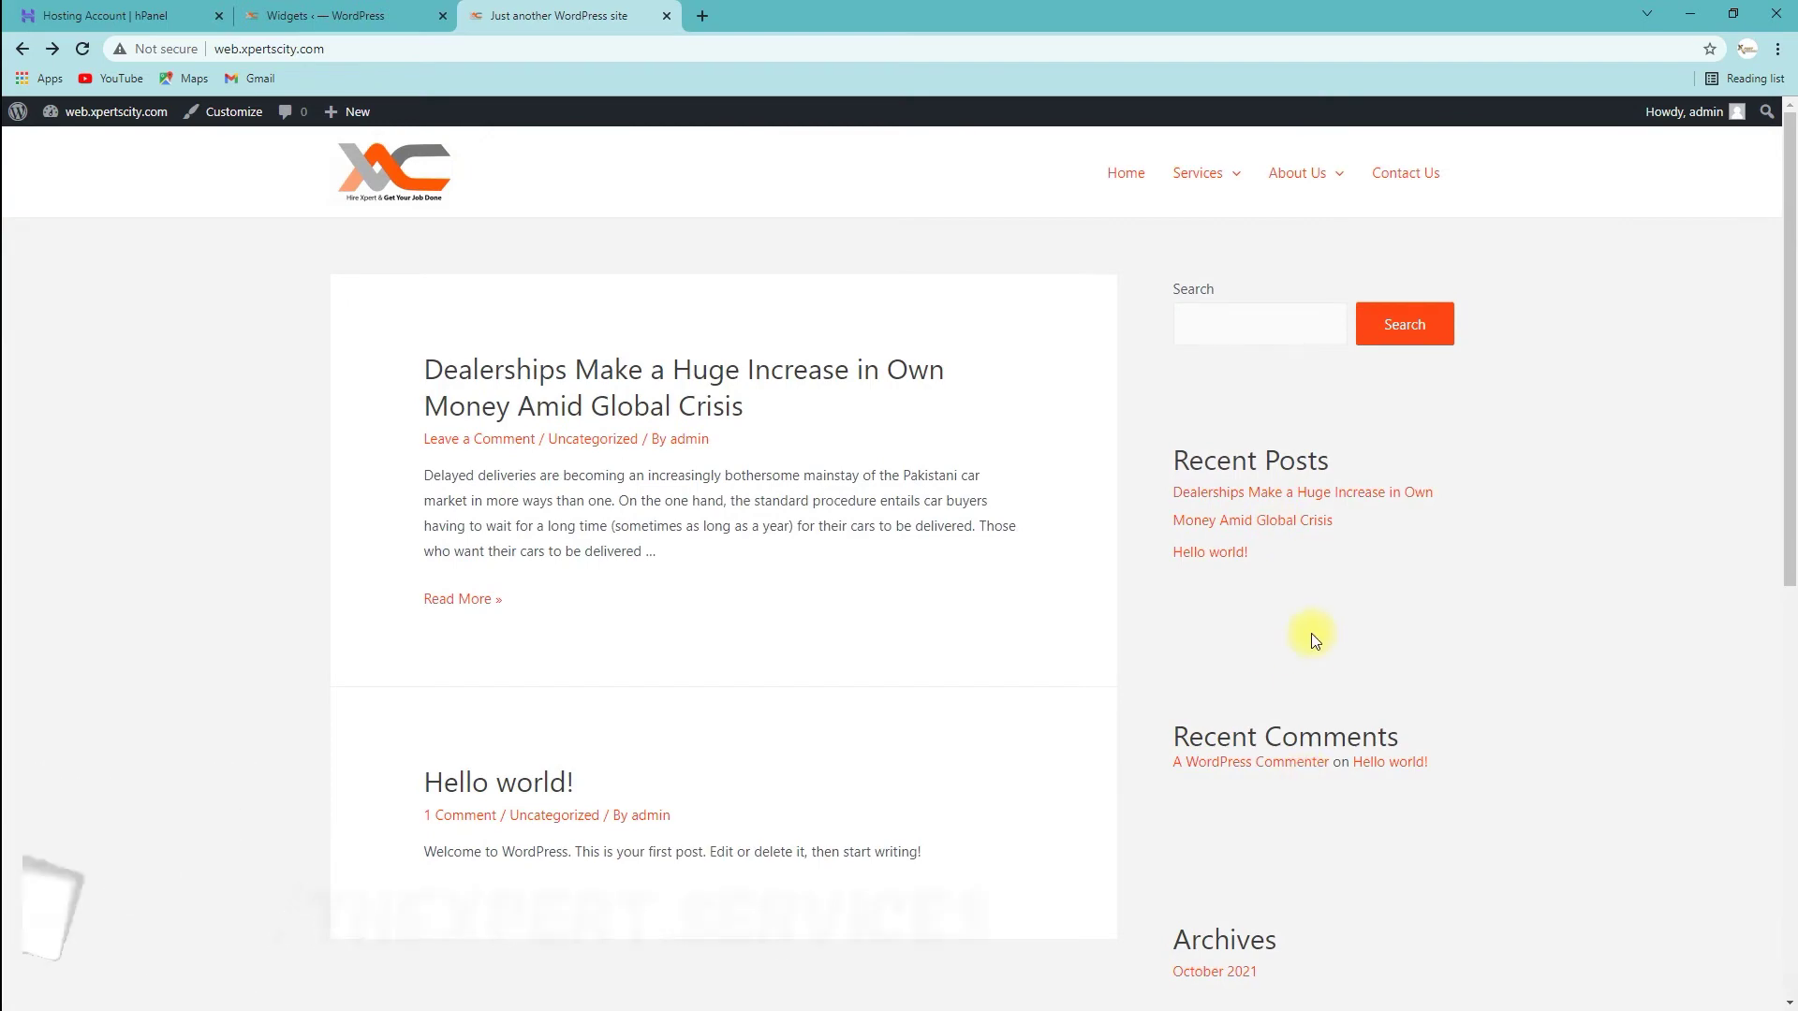
Review the live home page's sidebar from the search box down to the October 2021 calendar.
{"action": "scroll", "coordinate": [1311, 635], "scroll_direction": "down", "scroll_amount": 8}
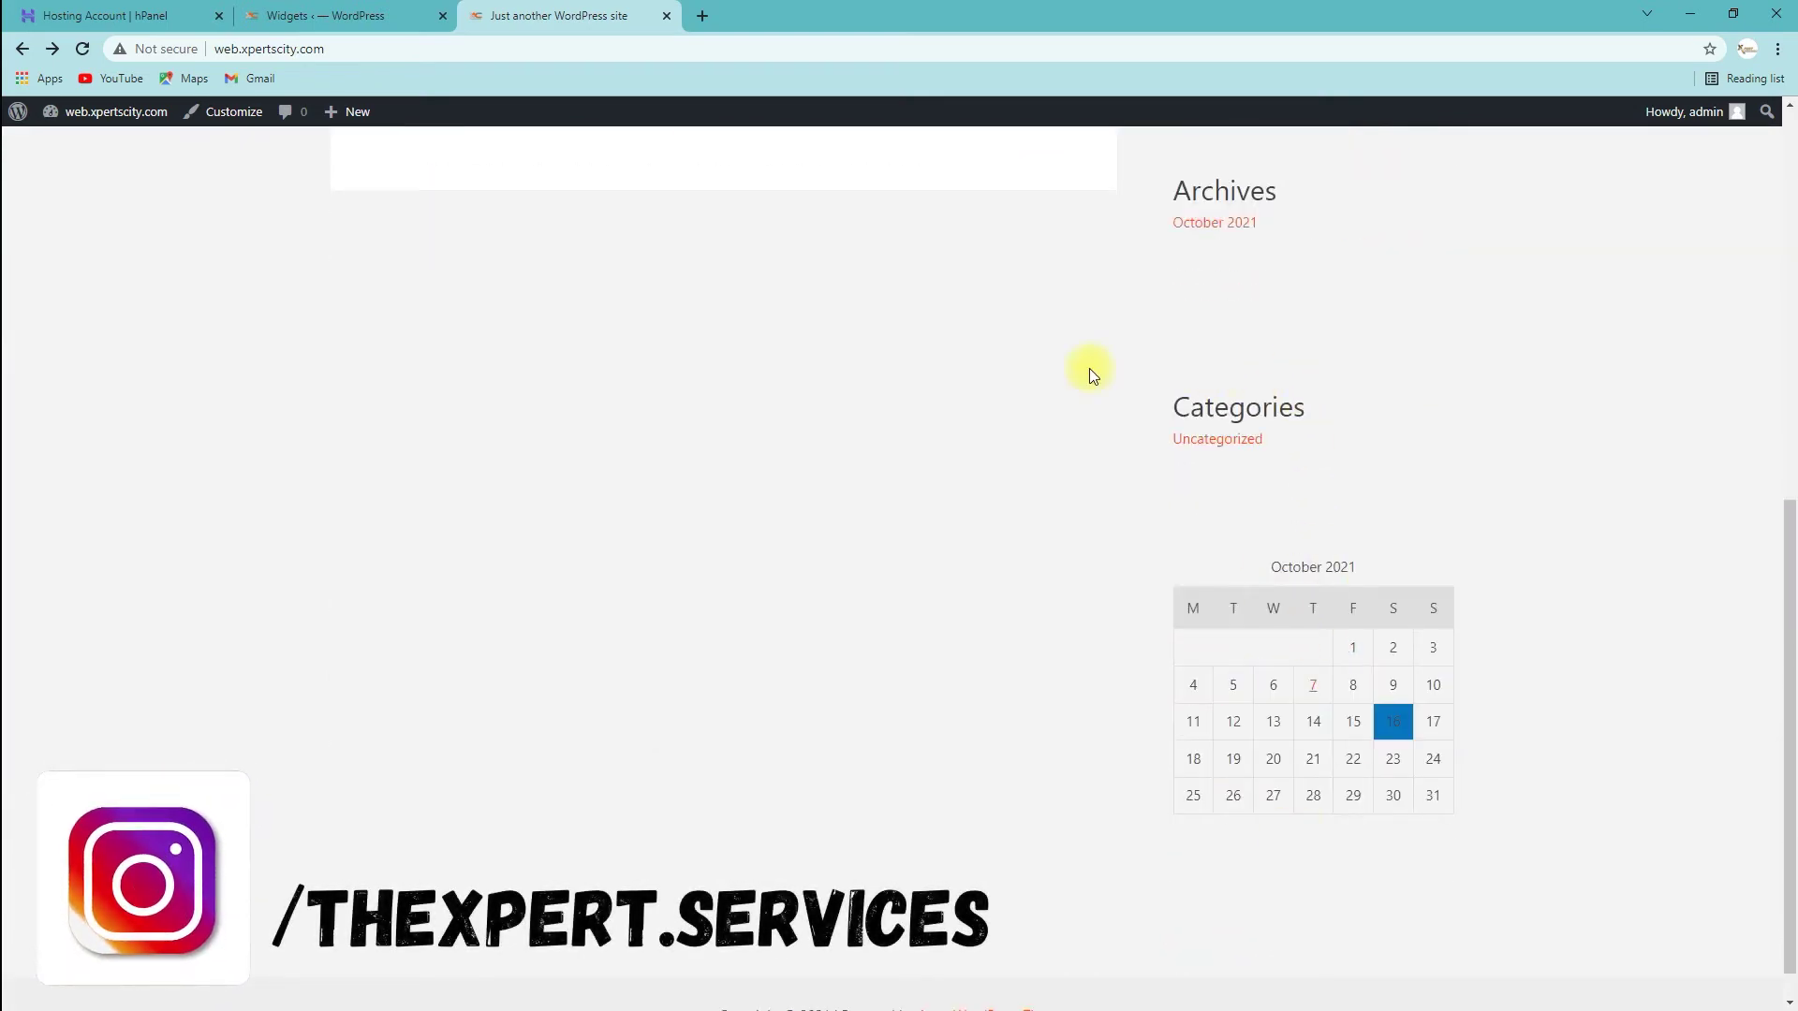
{"action": "scroll", "coordinate": [1230, 508], "scroll_direction": "up", "scroll_amount": 8}
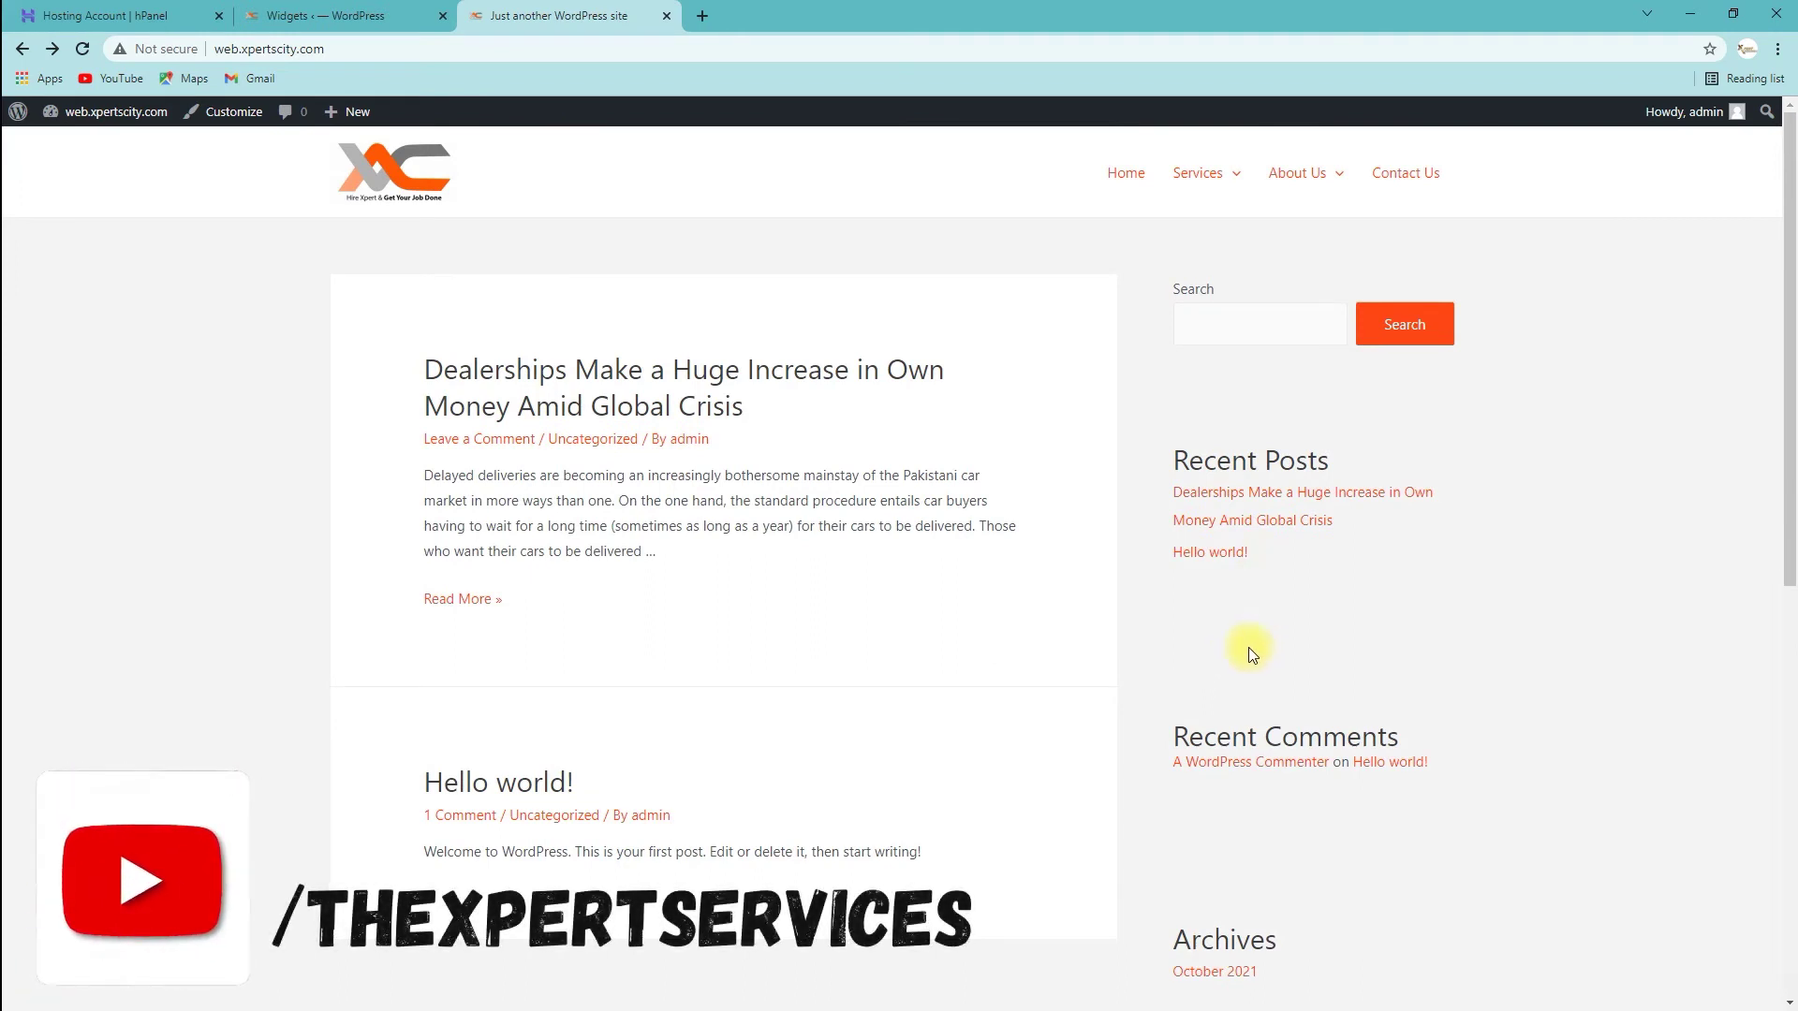
{"action": "scroll", "coordinate": [1249, 648], "scroll_direction": "down", "scroll_amount": 5}
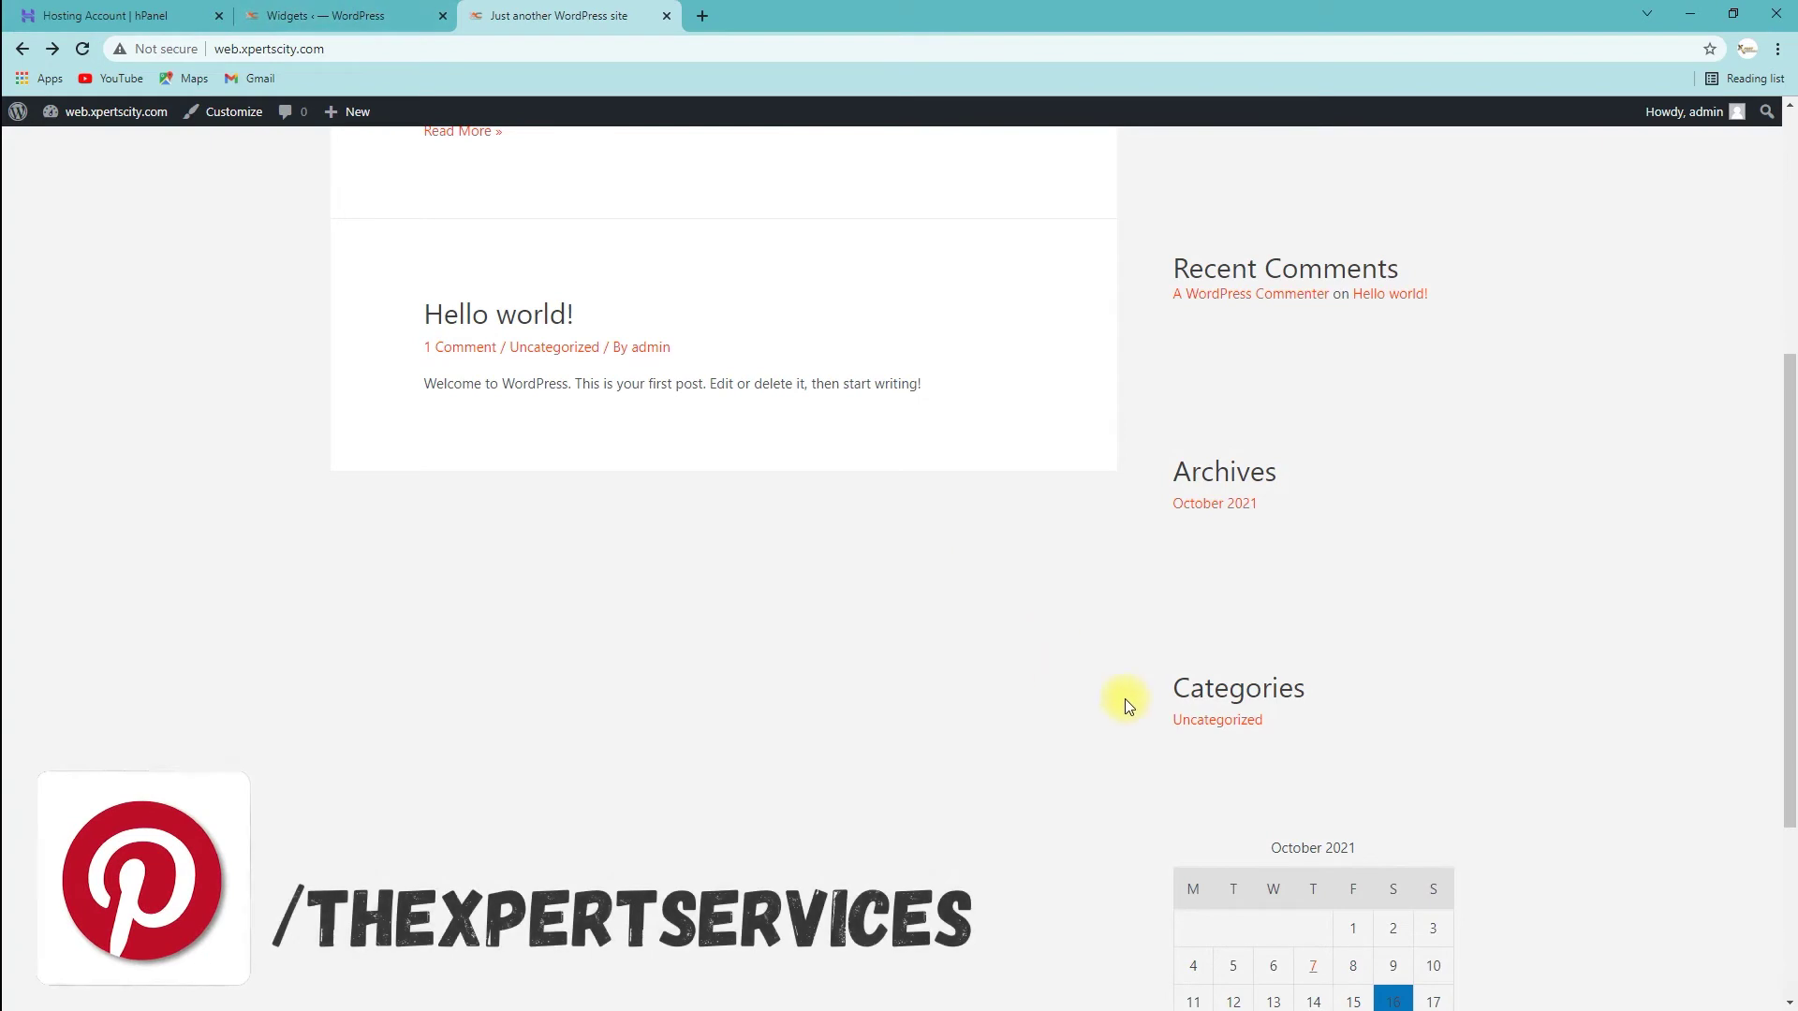
Return to the widget editor and move the Categories heading with its list above the Archives heading, inside the Archives group.
{"action": "left_click", "coordinate": [413, 21]}
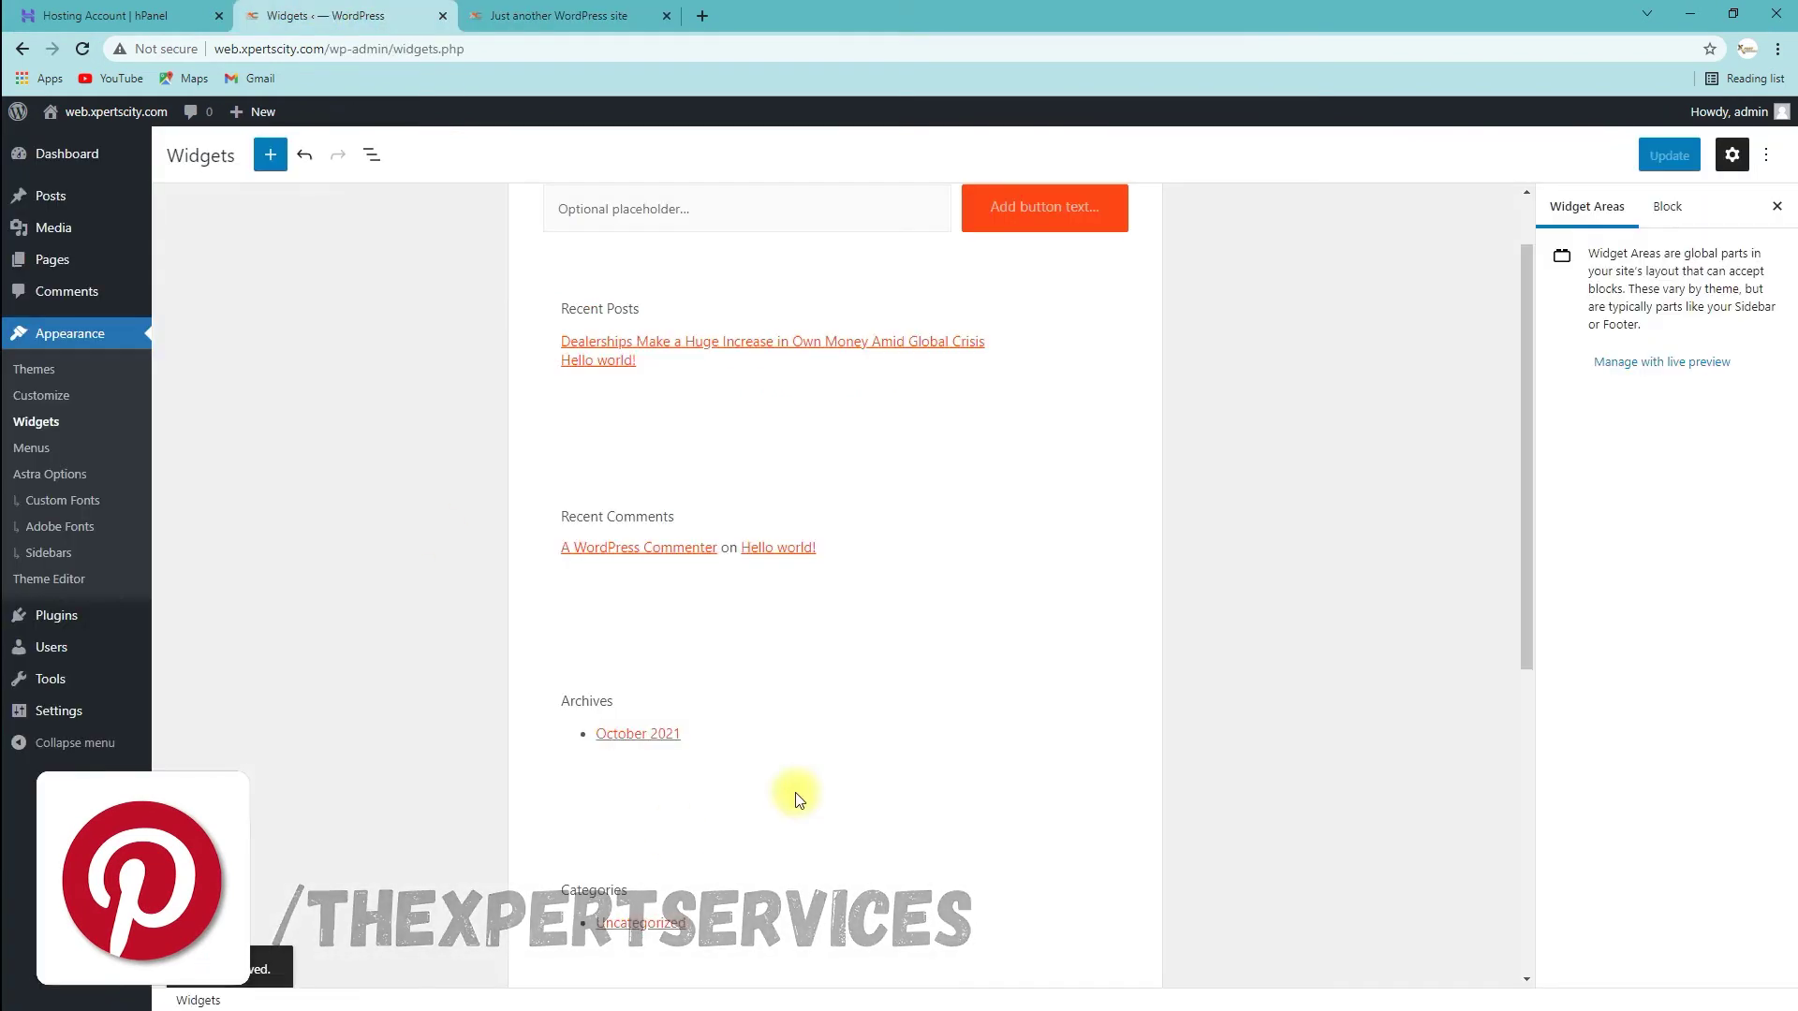
{"action": "scroll", "coordinate": [600, 714], "scroll_direction": "down", "scroll_amount": 1}
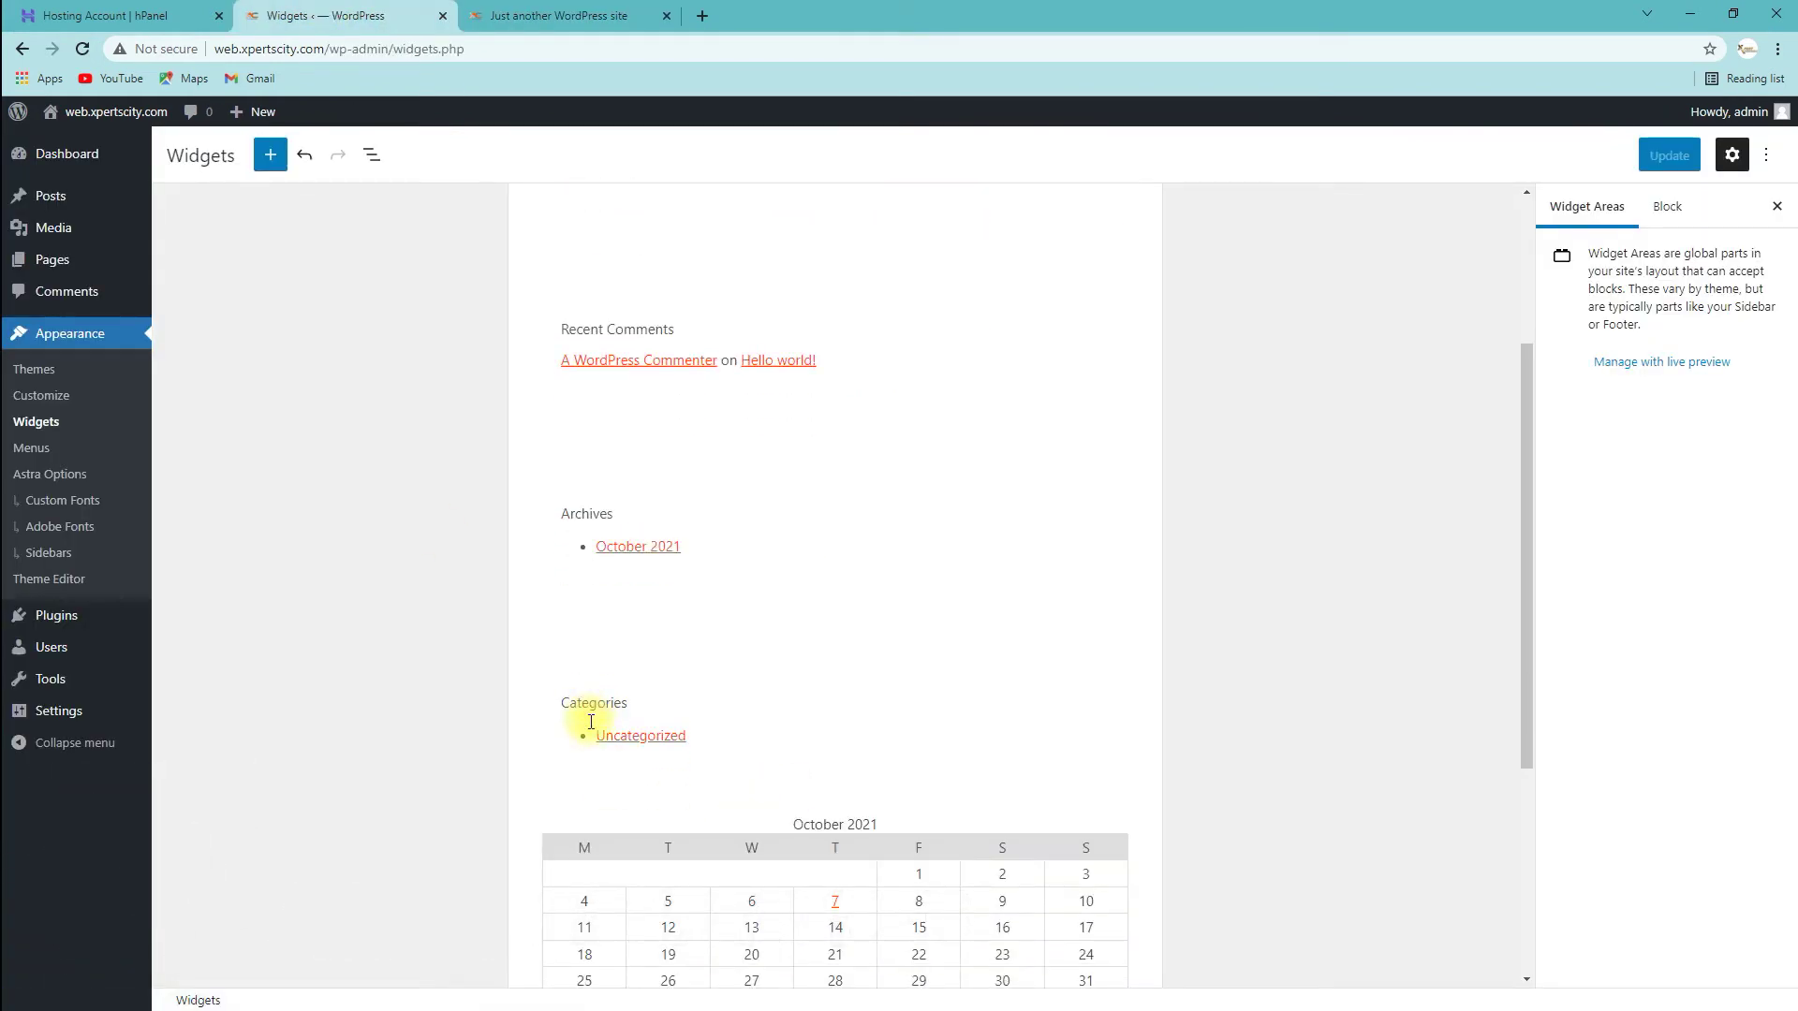
{"action": "left_click", "coordinate": [591, 724]}
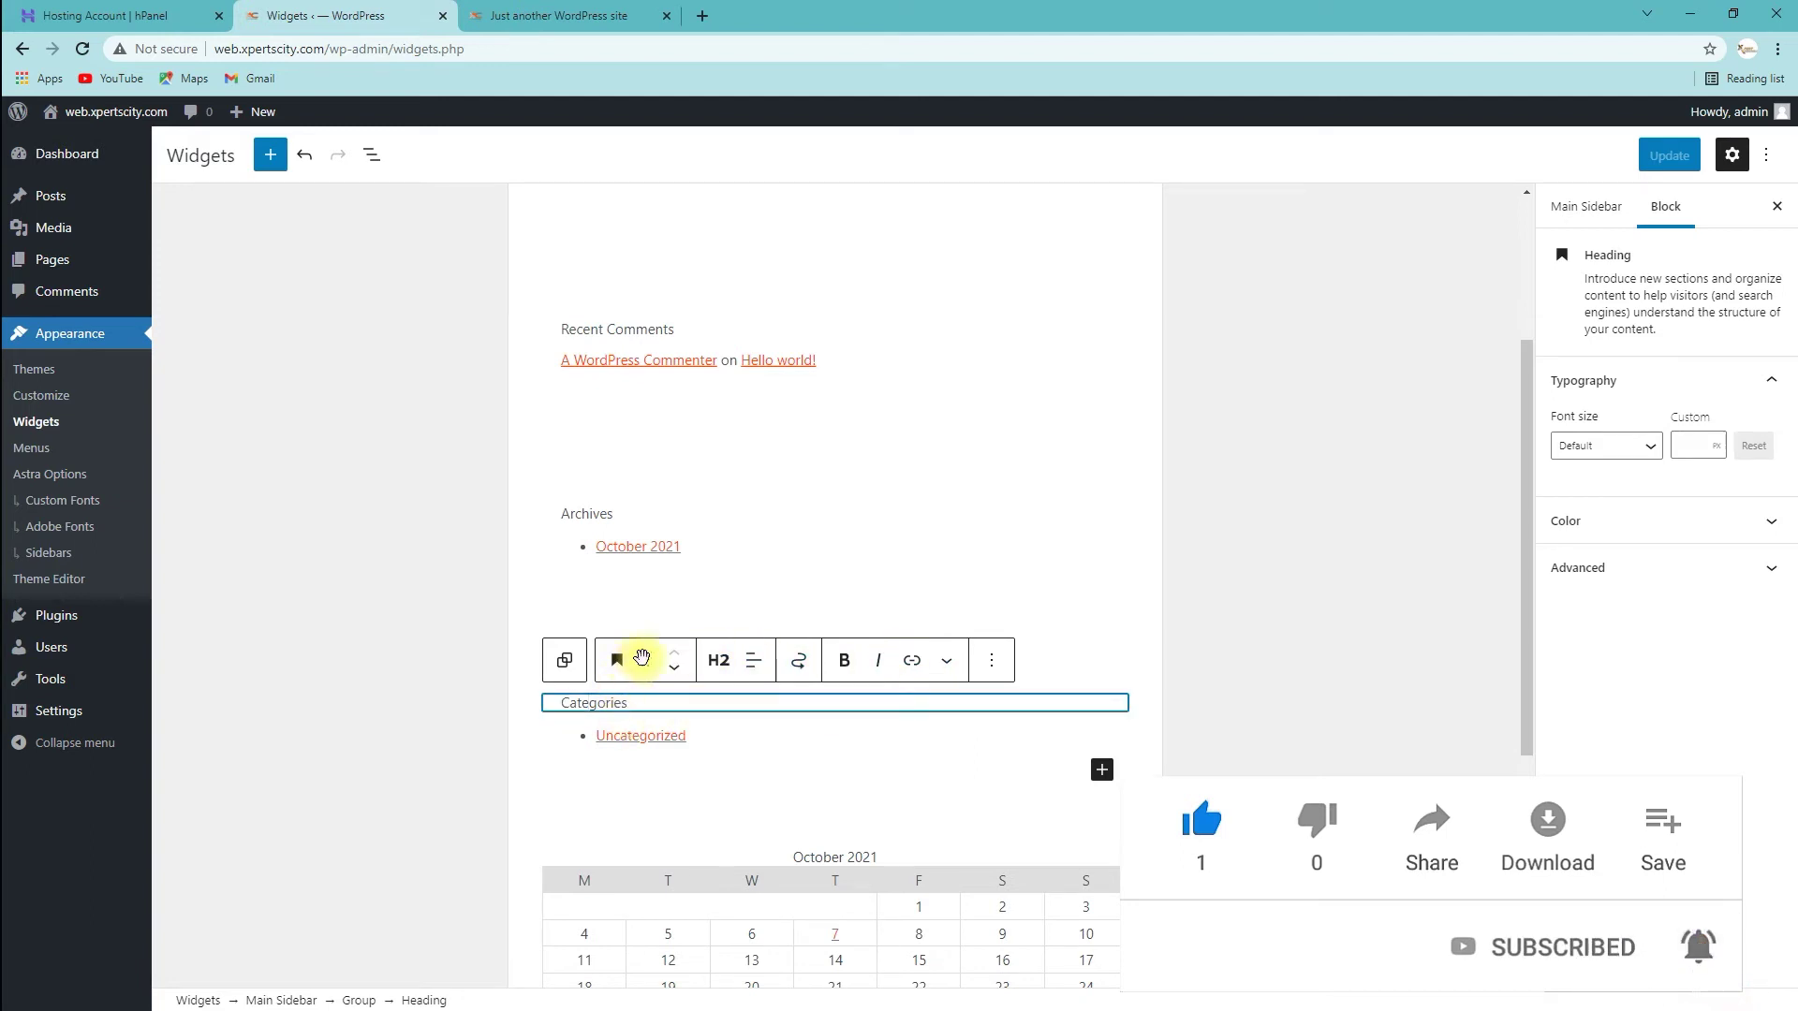
{"action": "left_click_drag", "start_coordinate": [644, 661], "coordinate": [649, 333]}
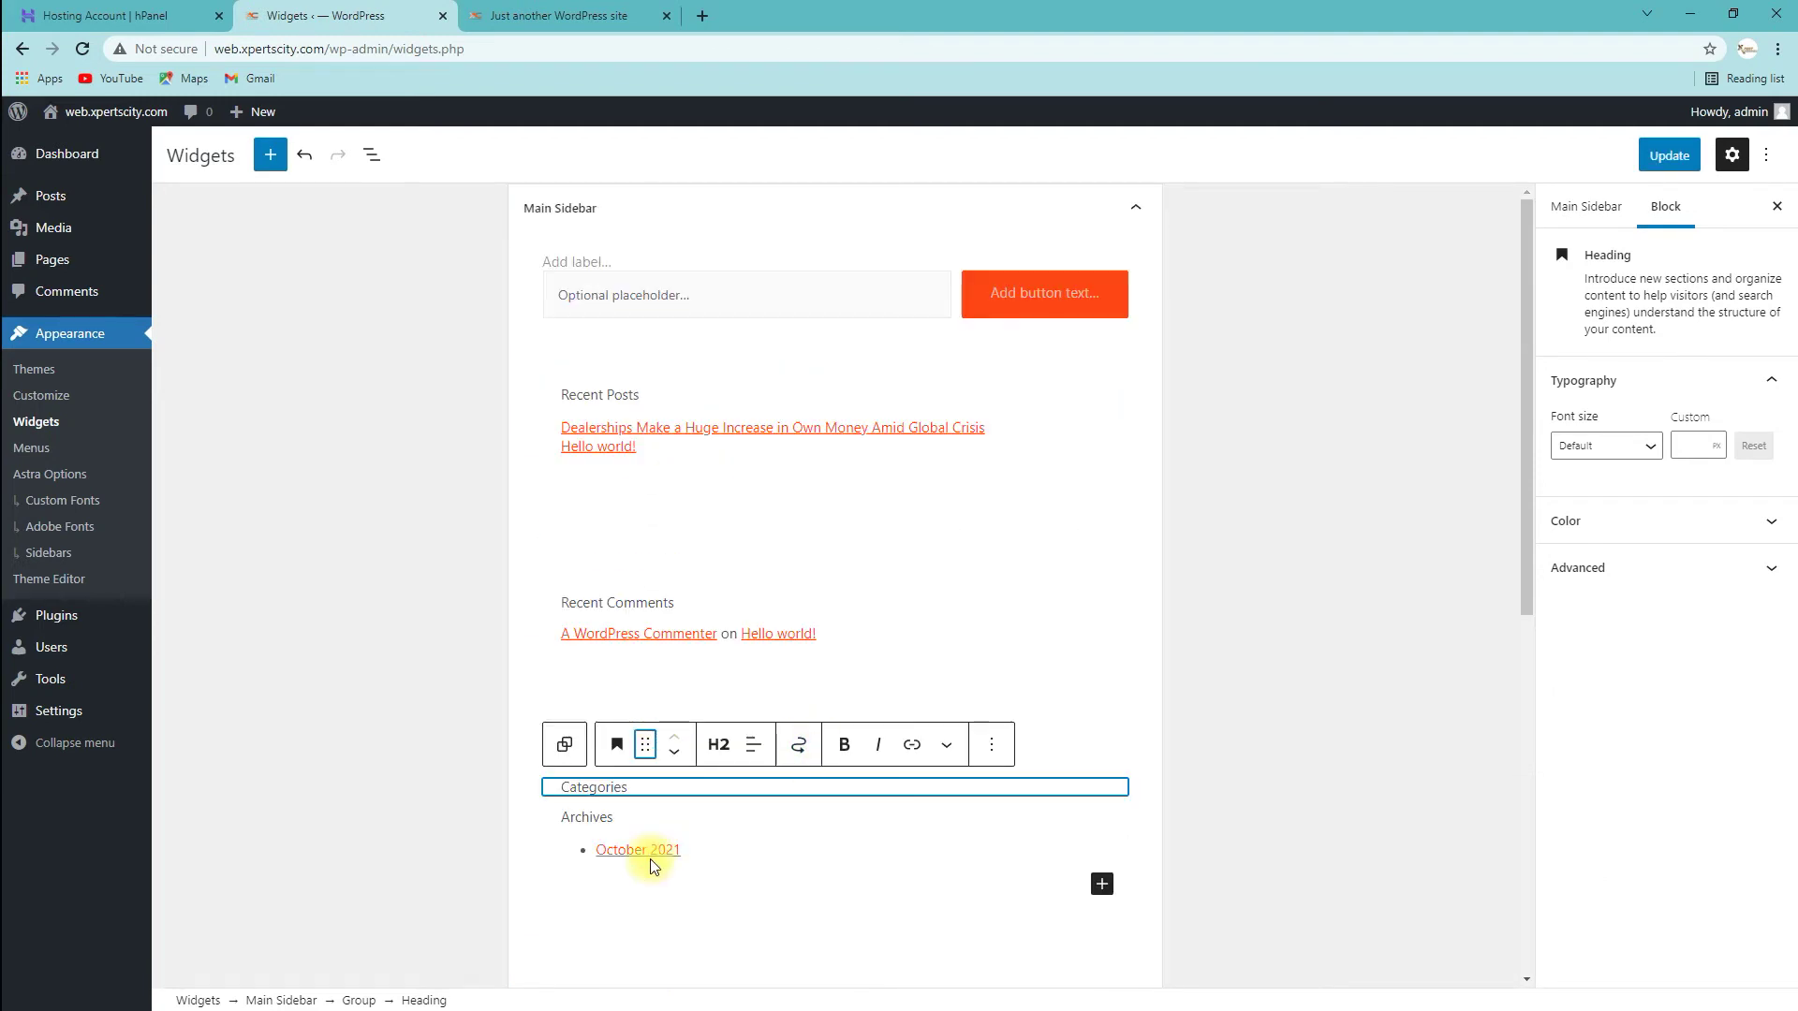
{"action": "scroll", "coordinate": [743, 804], "scroll_direction": "down", "scroll_amount": 3}
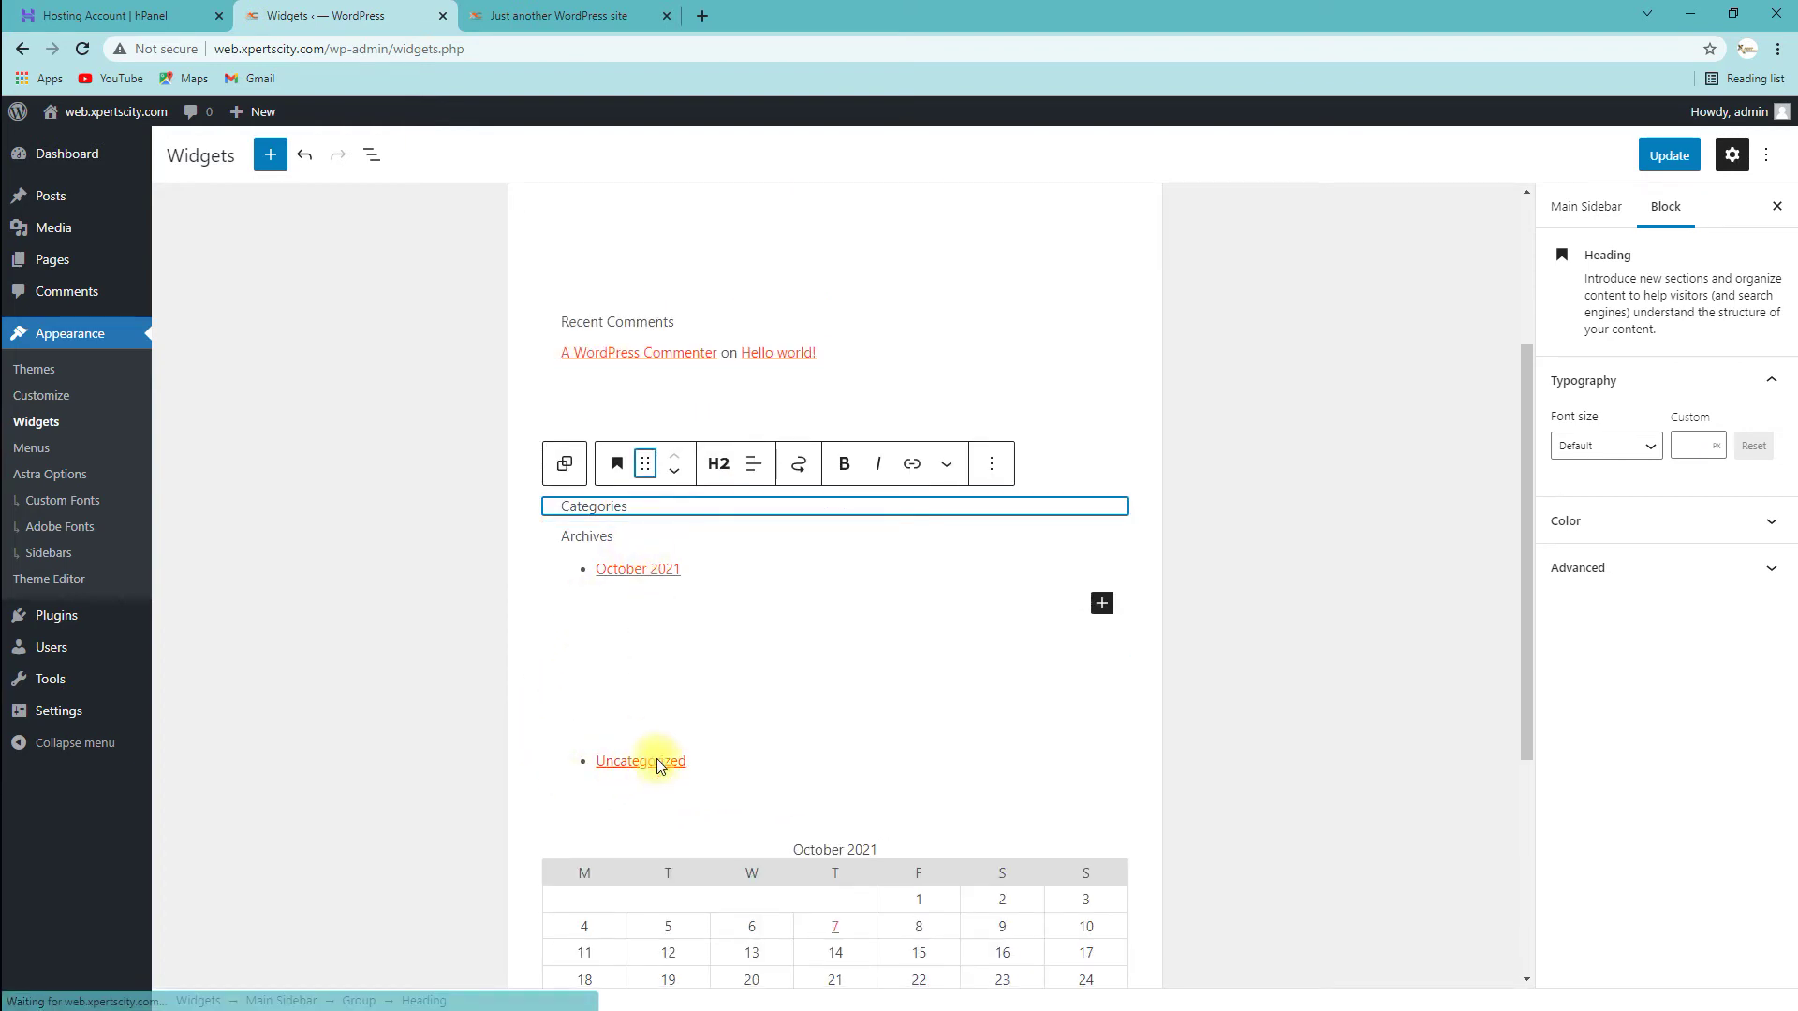
{"action": "scroll", "coordinate": [826, 548], "scroll_direction": "up", "scroll_amount": 2}
{"action": "left_click", "coordinate": [995, 600]}
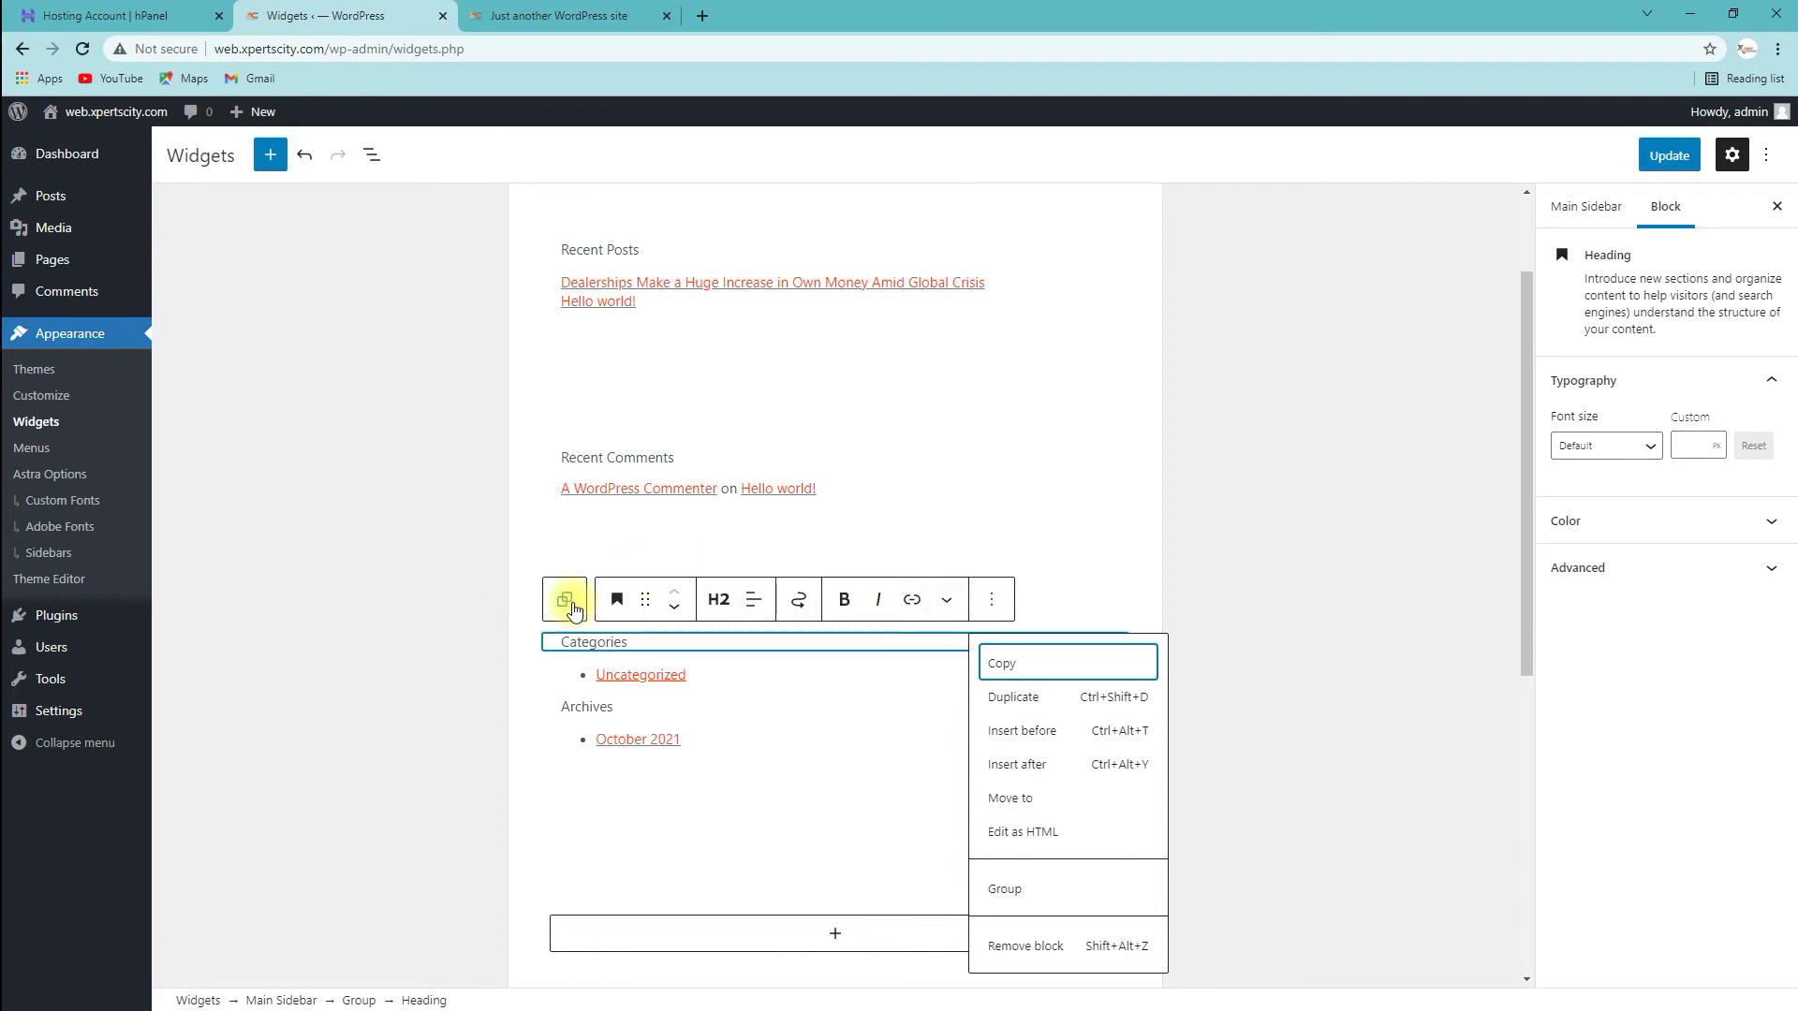
{"action": "left_click", "coordinate": [362, 590]}
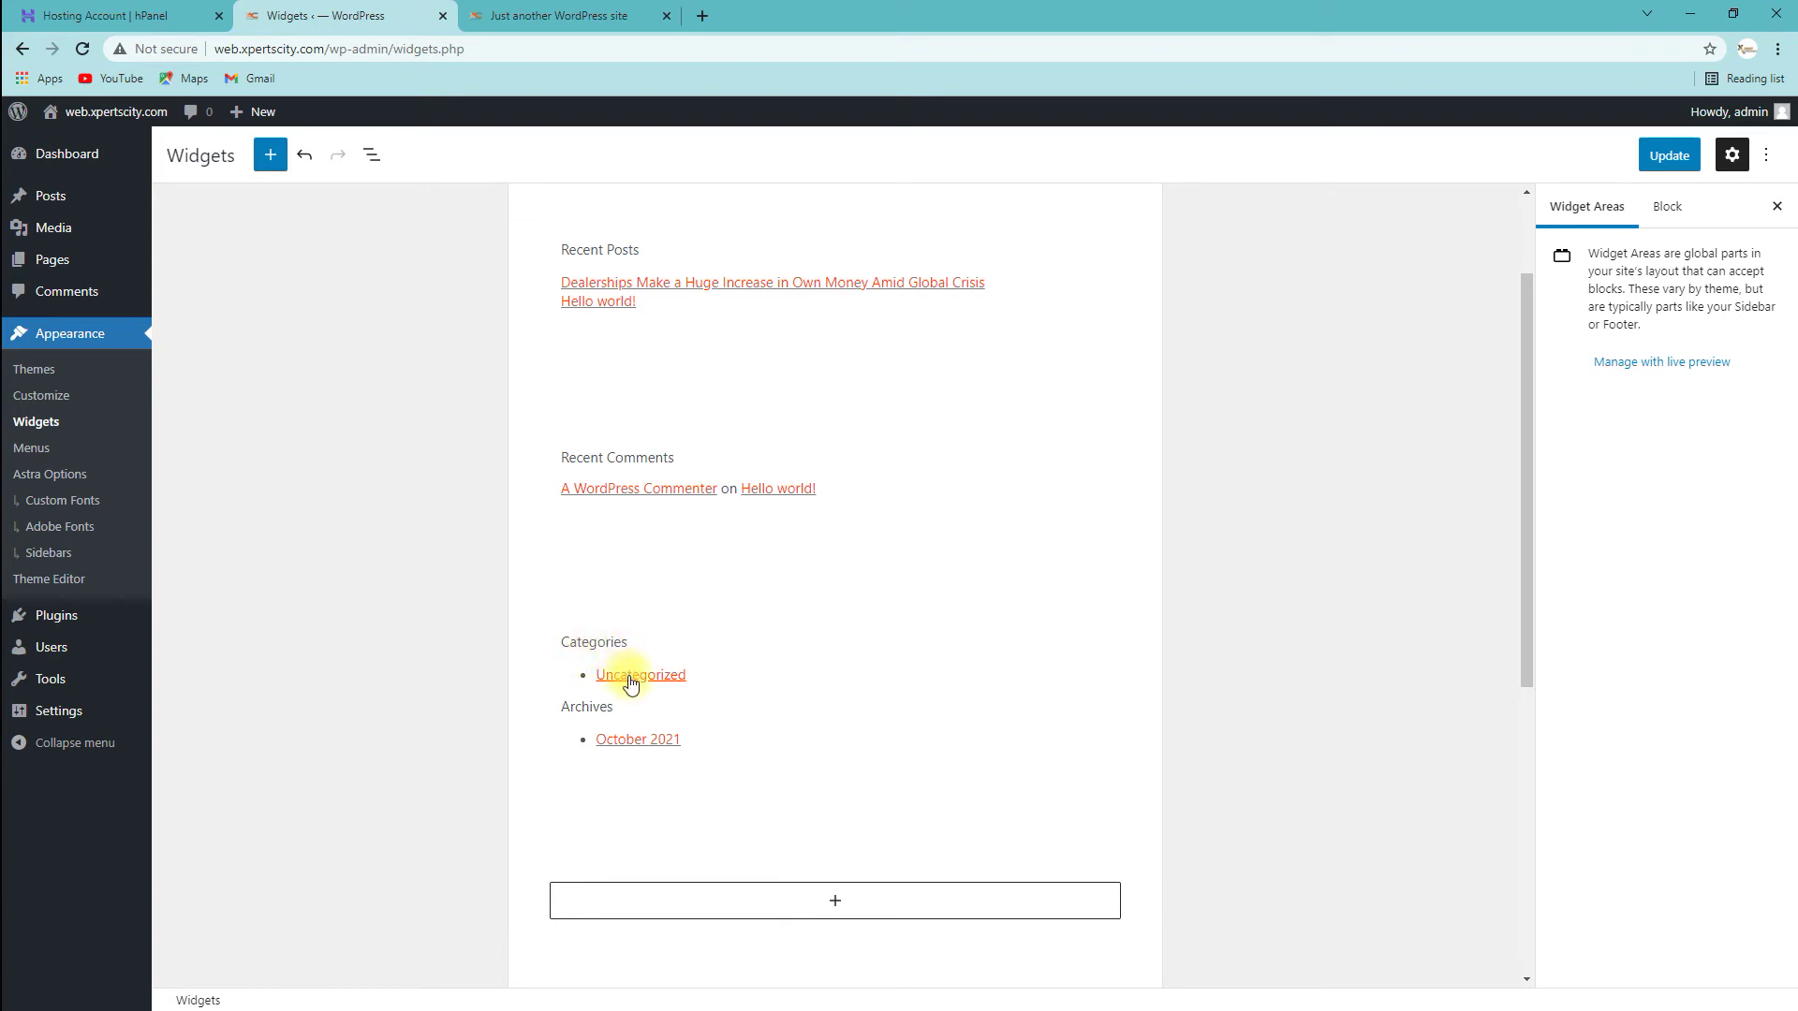
Select the whole group holding Categories and Archives and move it into the empty group directly below it in the Main Sidebar.
{"action": "left_click", "coordinate": [607, 640]}
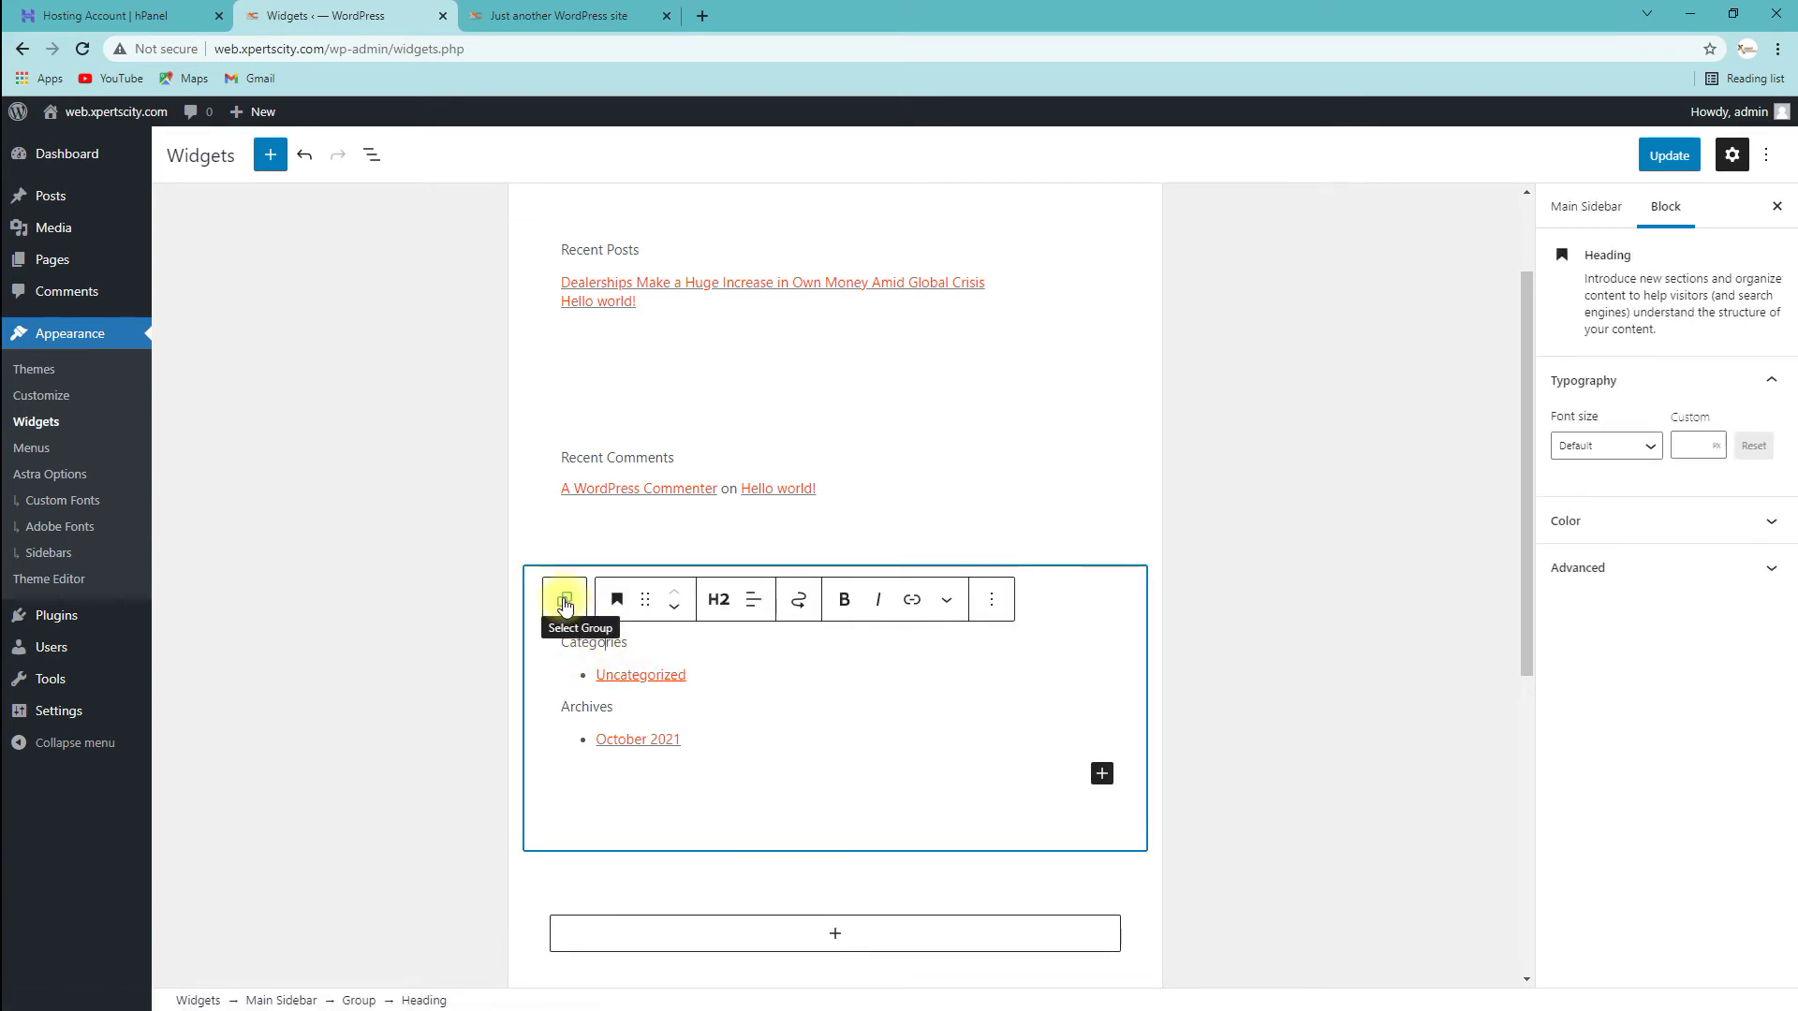
{"action": "left_click", "coordinate": [564, 600]}
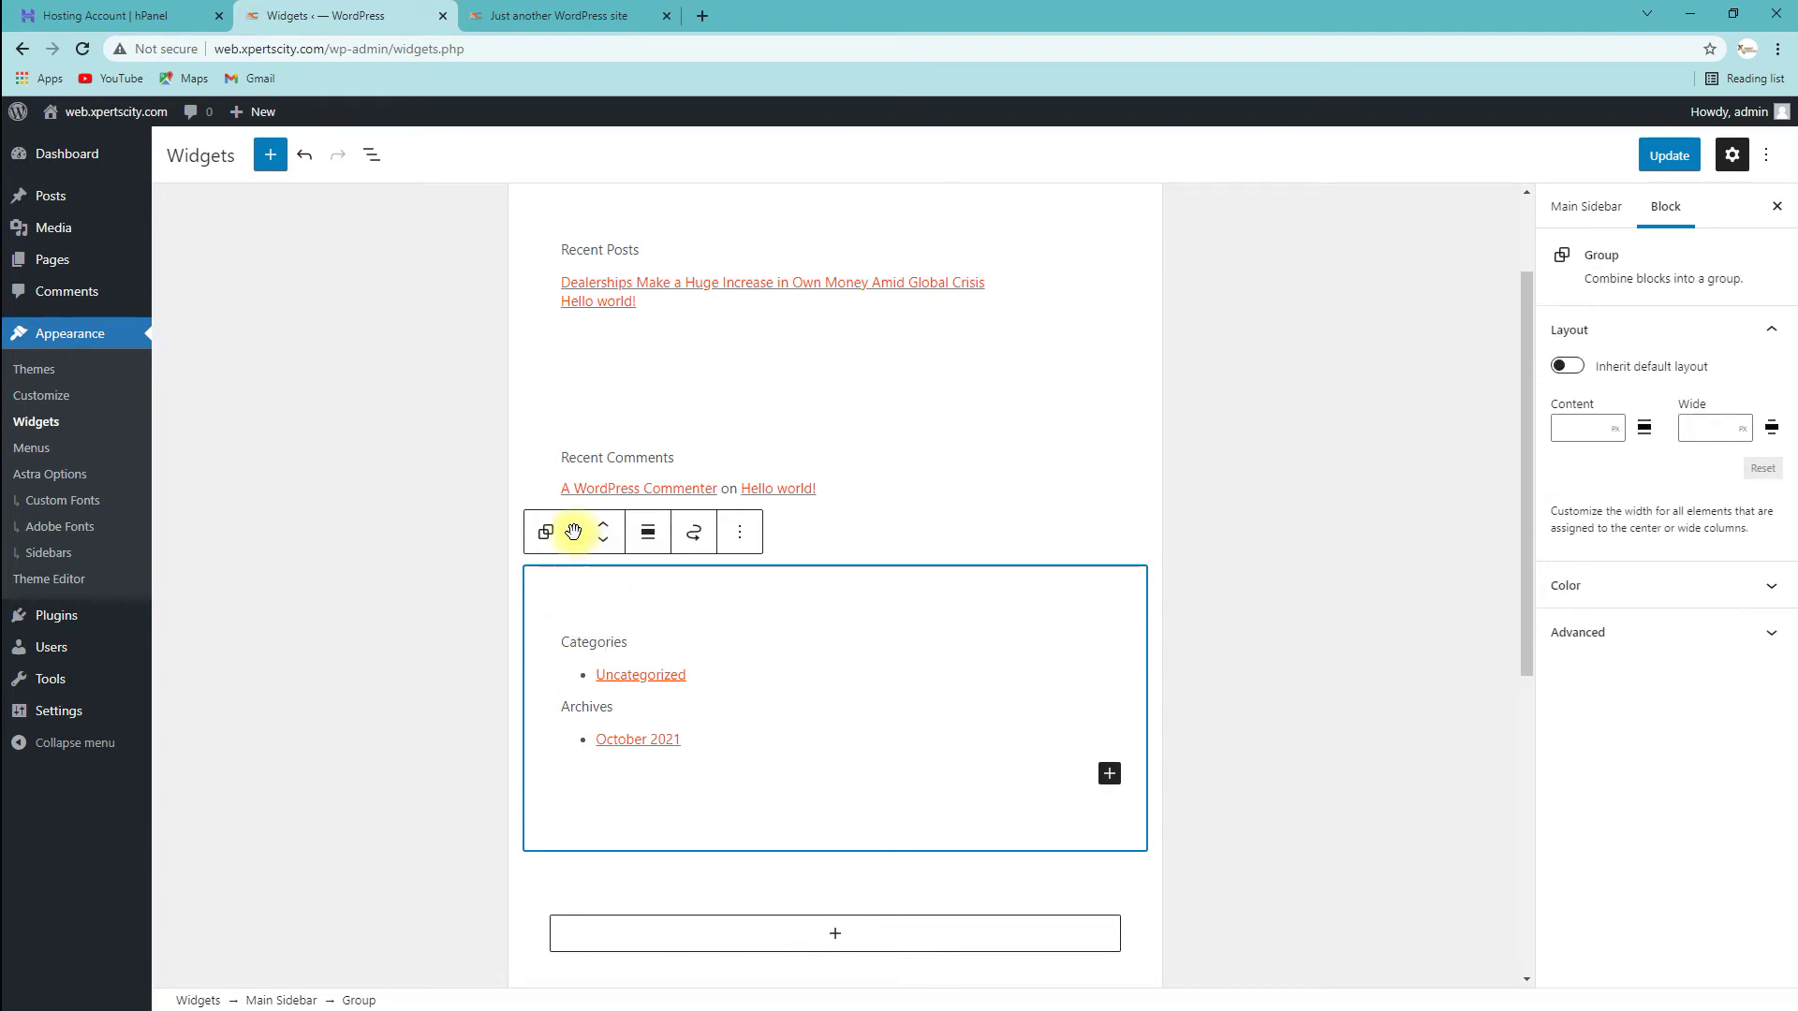
{"action": "left_click_drag", "start_coordinate": [573, 532], "coordinate": [581, 587]}
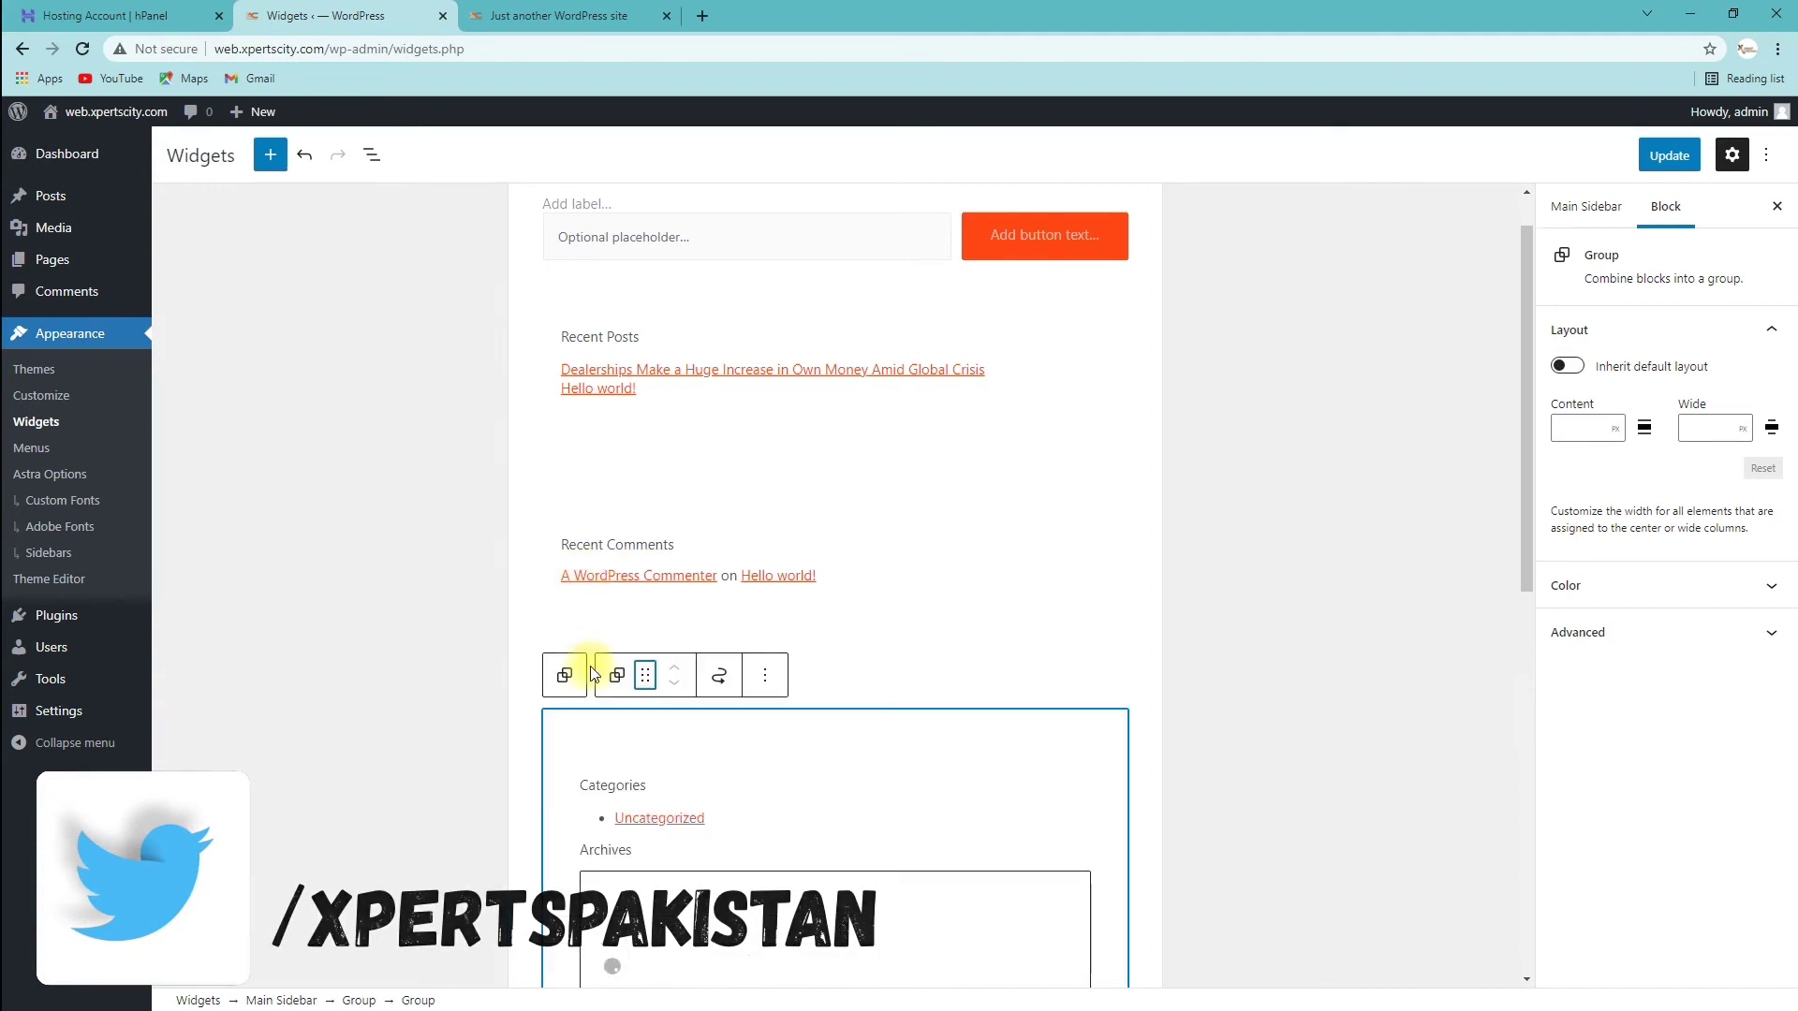
{"action": "scroll", "coordinate": [744, 608], "scroll_direction": "down", "scroll_amount": 2}
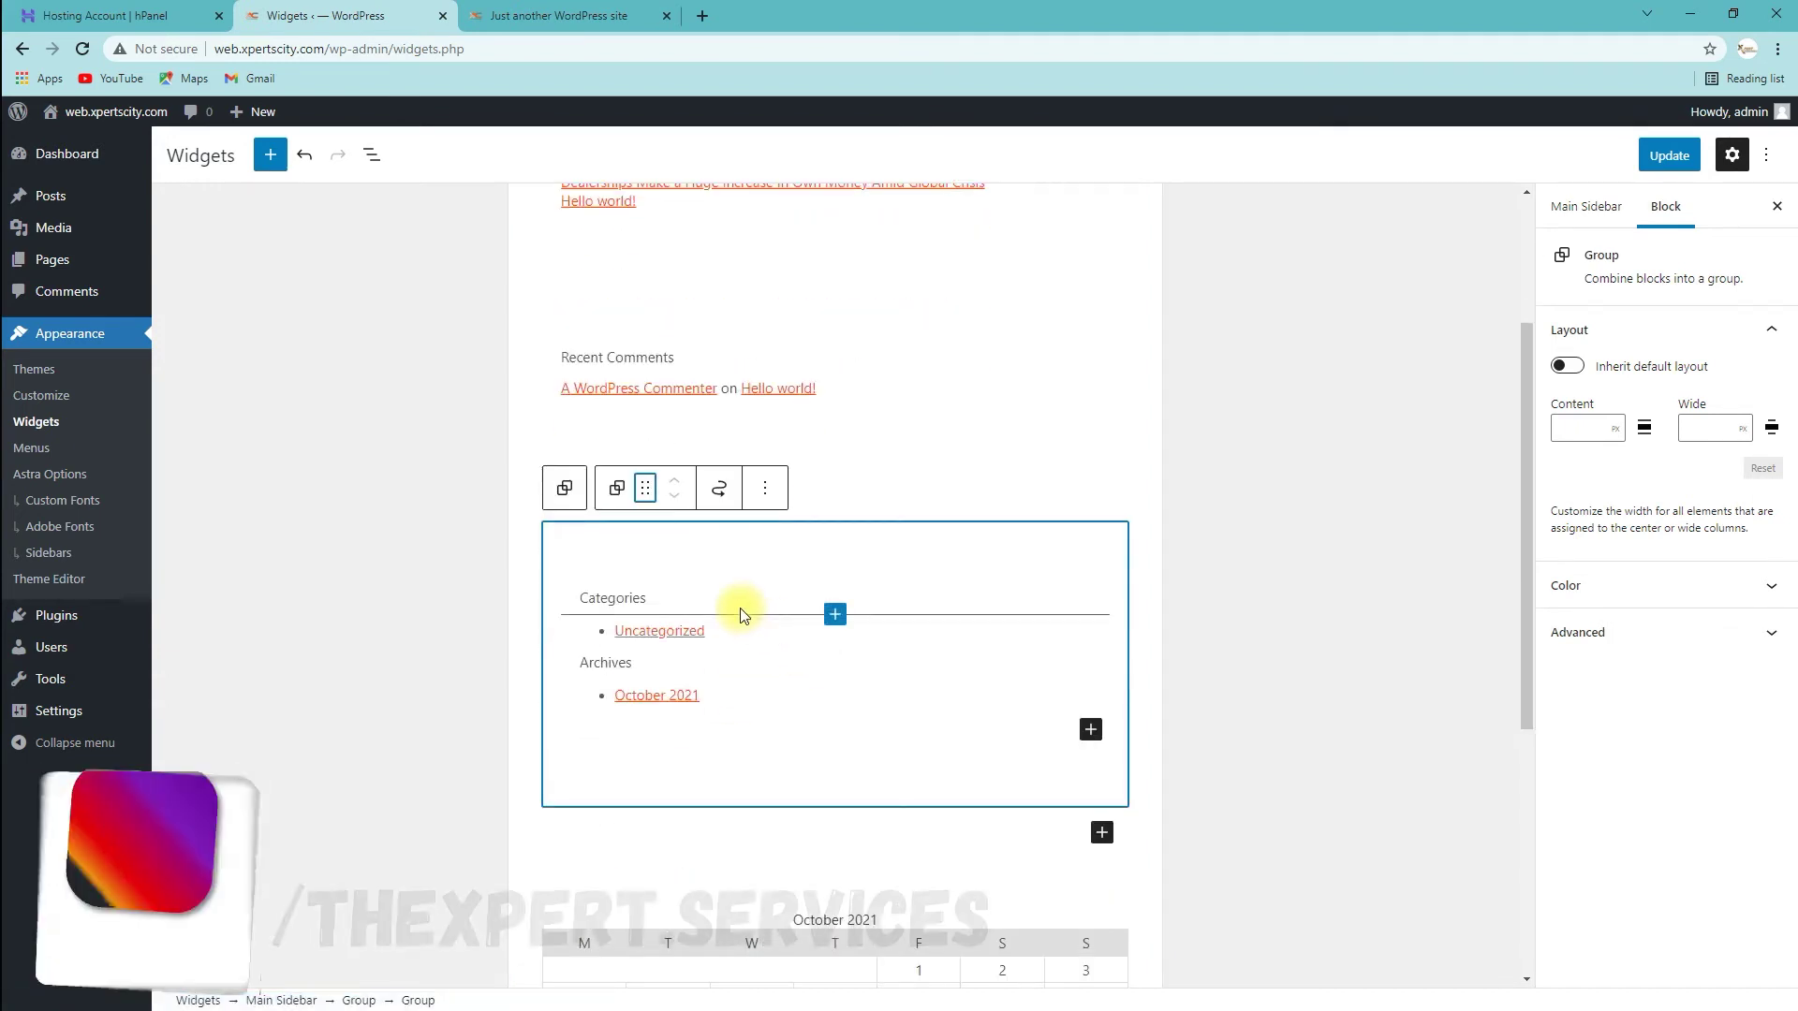
Move the Categories heading one position down within its group and return it above its list.
{"action": "left_click", "coordinate": [643, 597]}
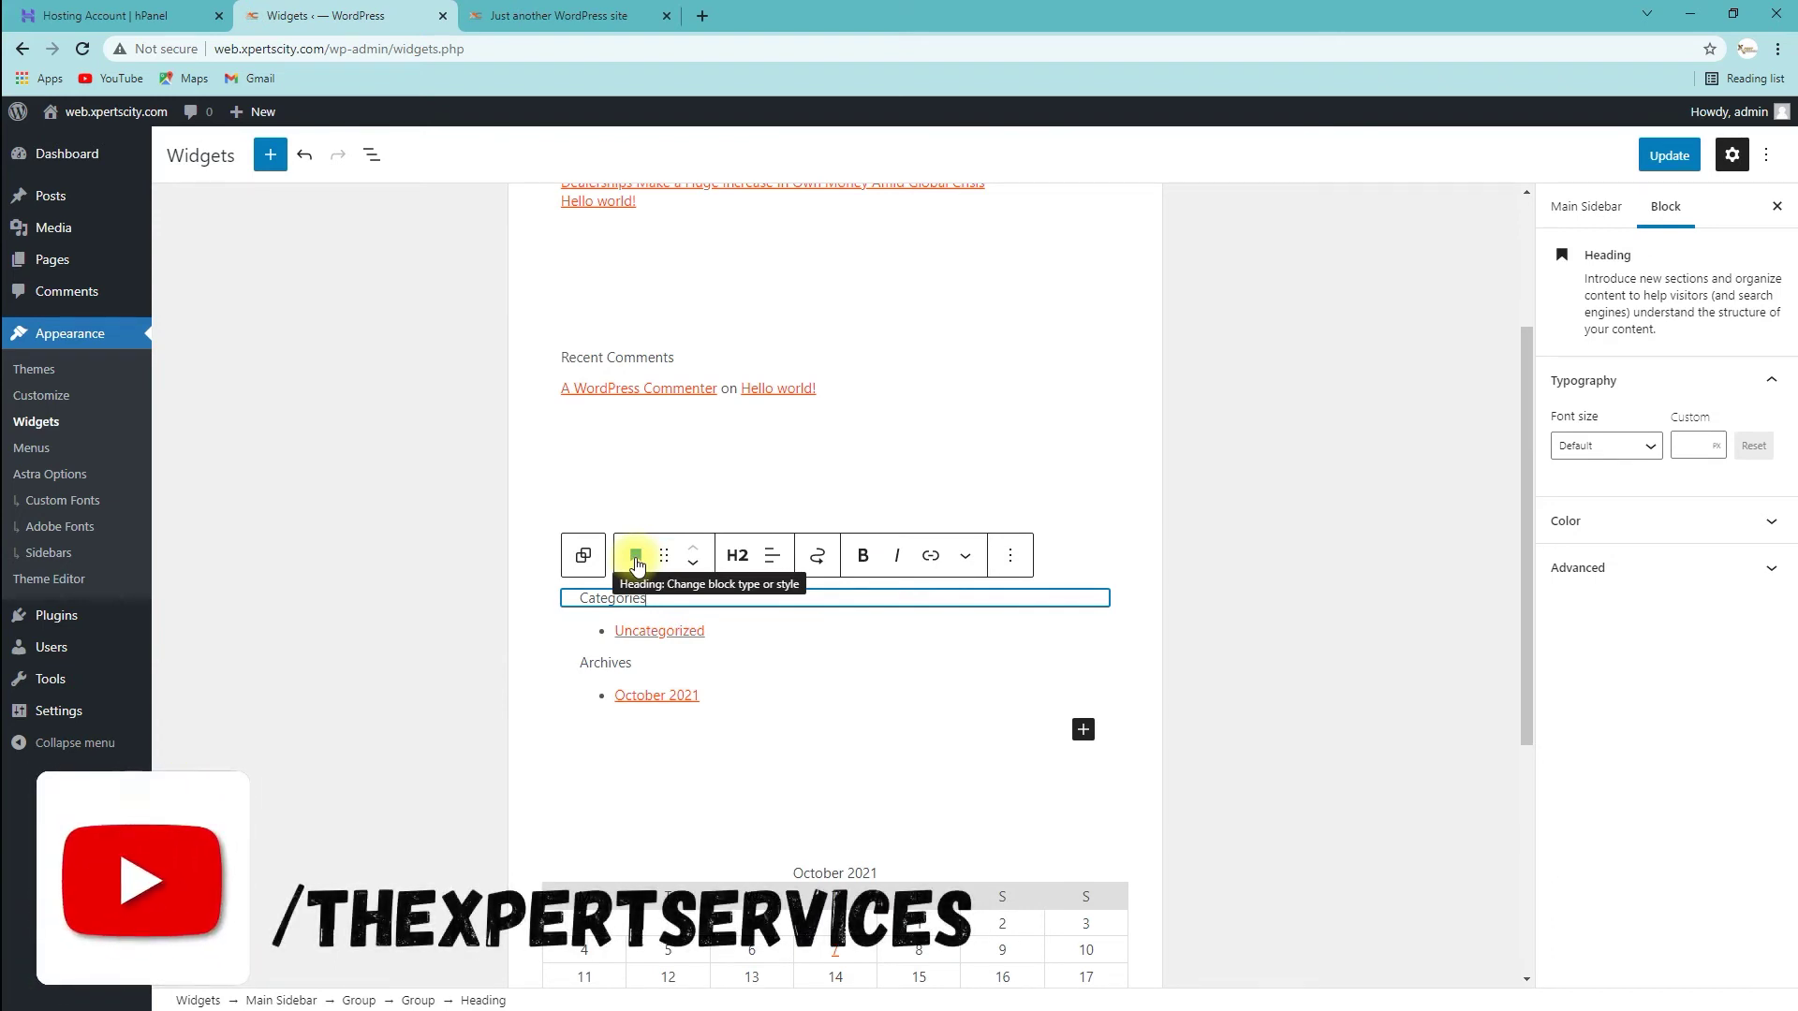
{"action": "left_click", "coordinate": [693, 562]}
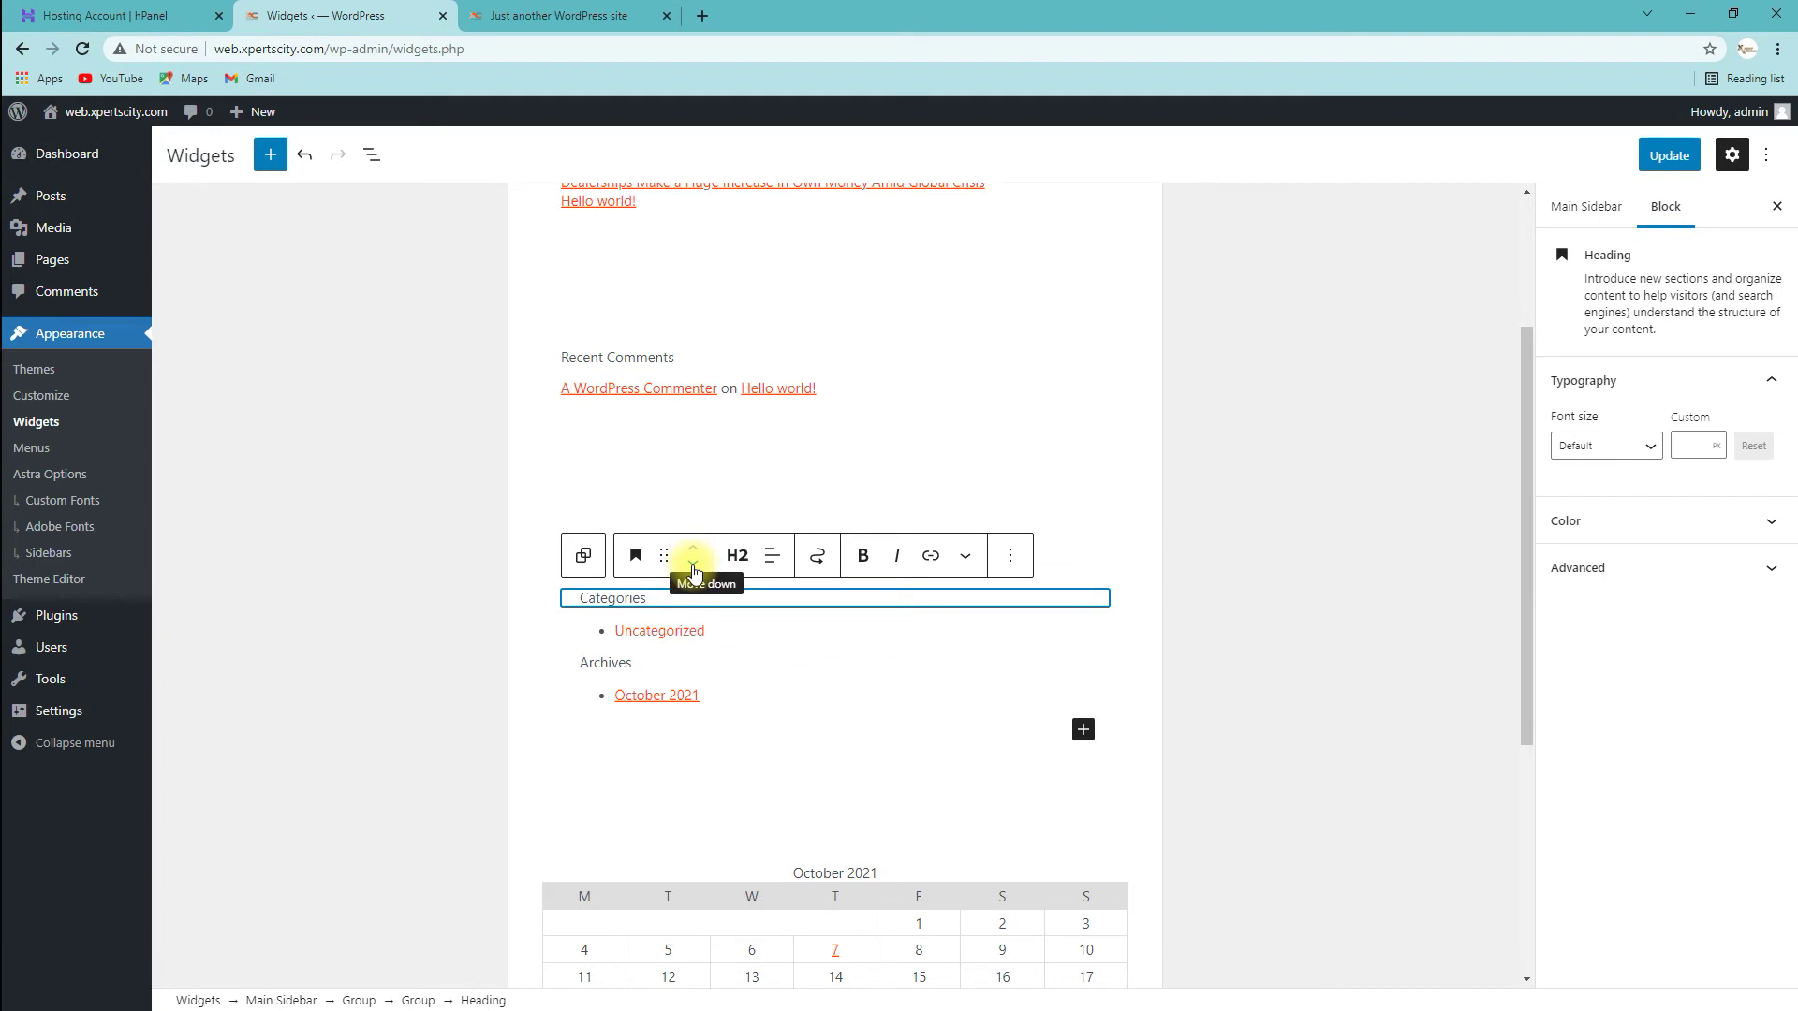
{"action": "left_click", "coordinate": [694, 567]}
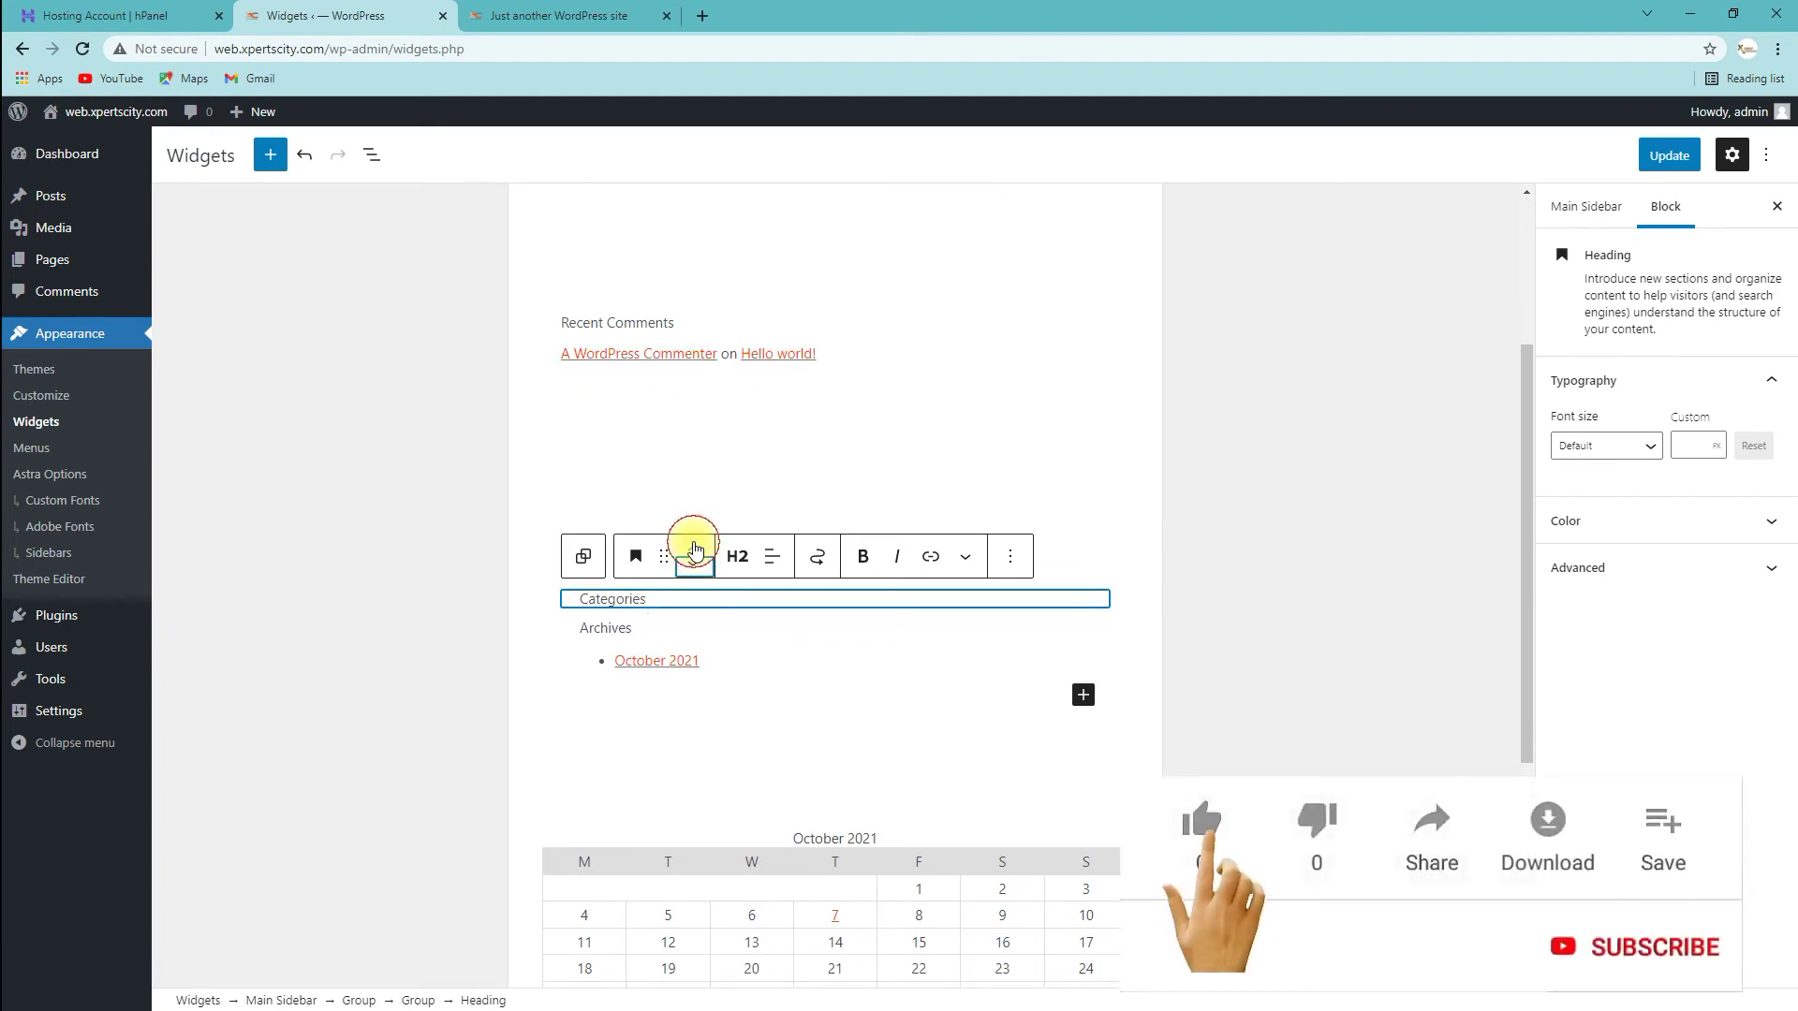
{"action": "left_click", "coordinate": [695, 549]}
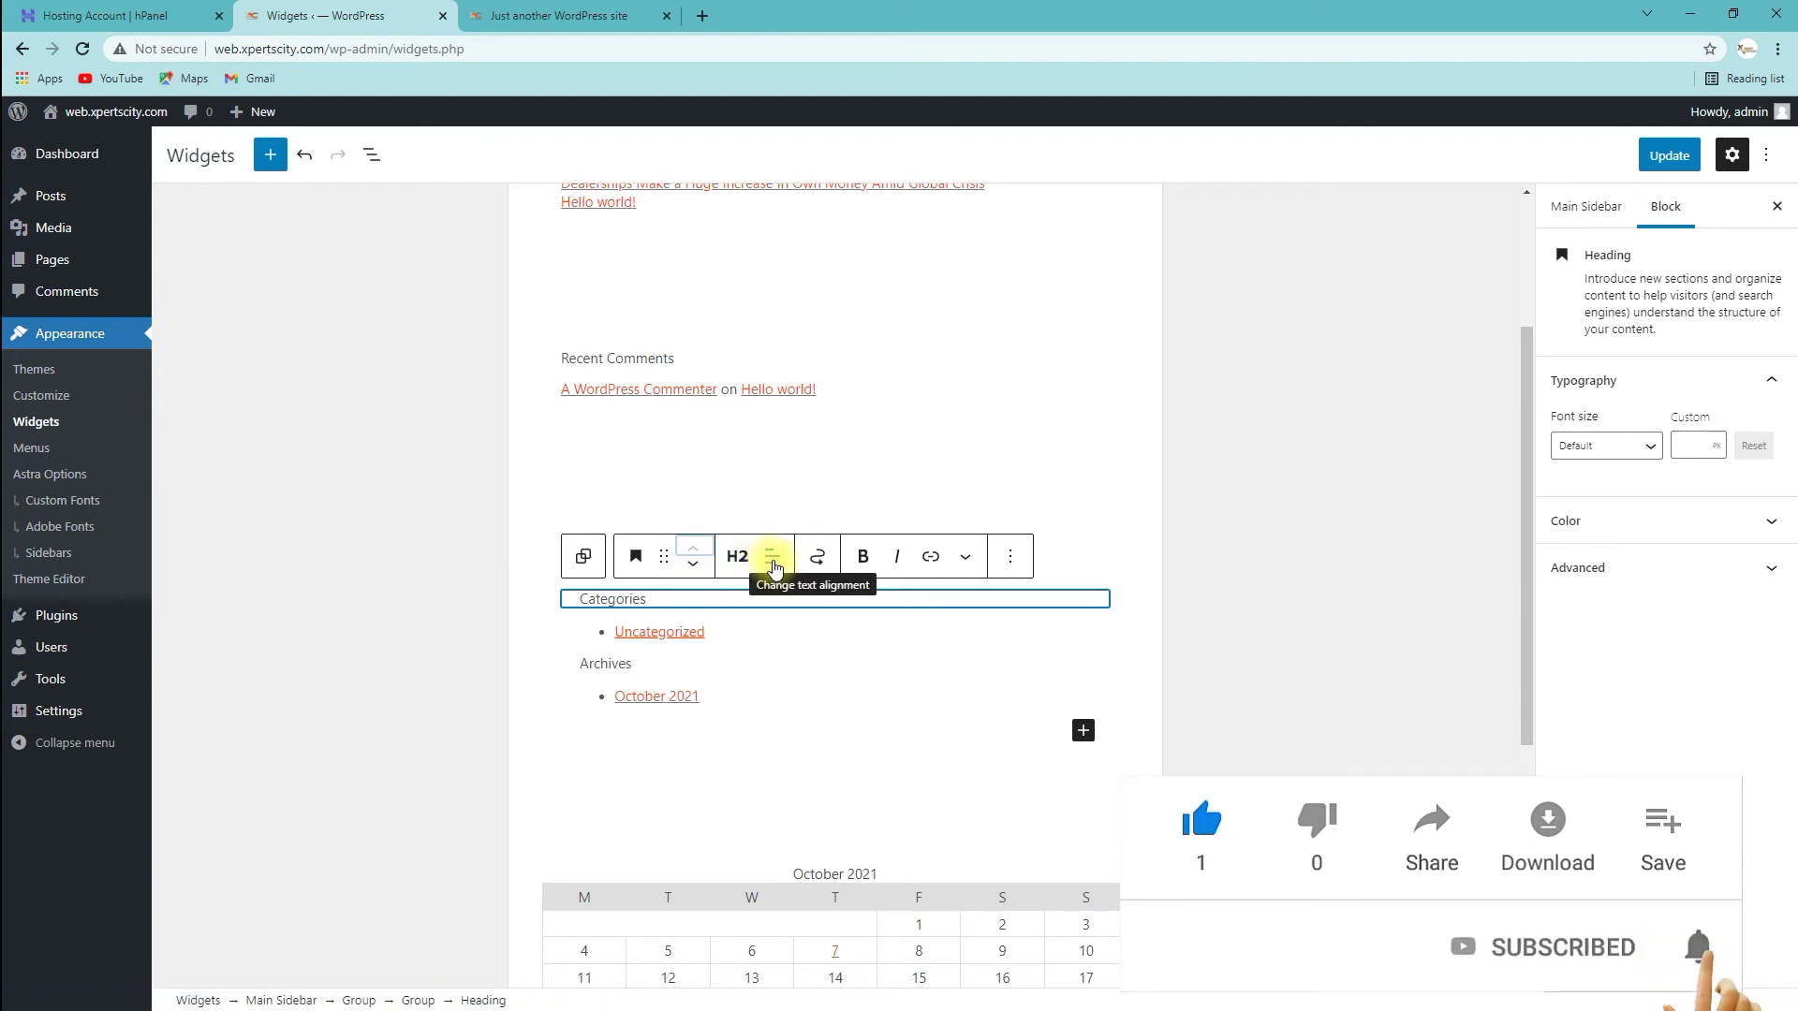
Center the Categories heading's text, then set its alignment back to left.
{"action": "left_click", "coordinate": [773, 559]}
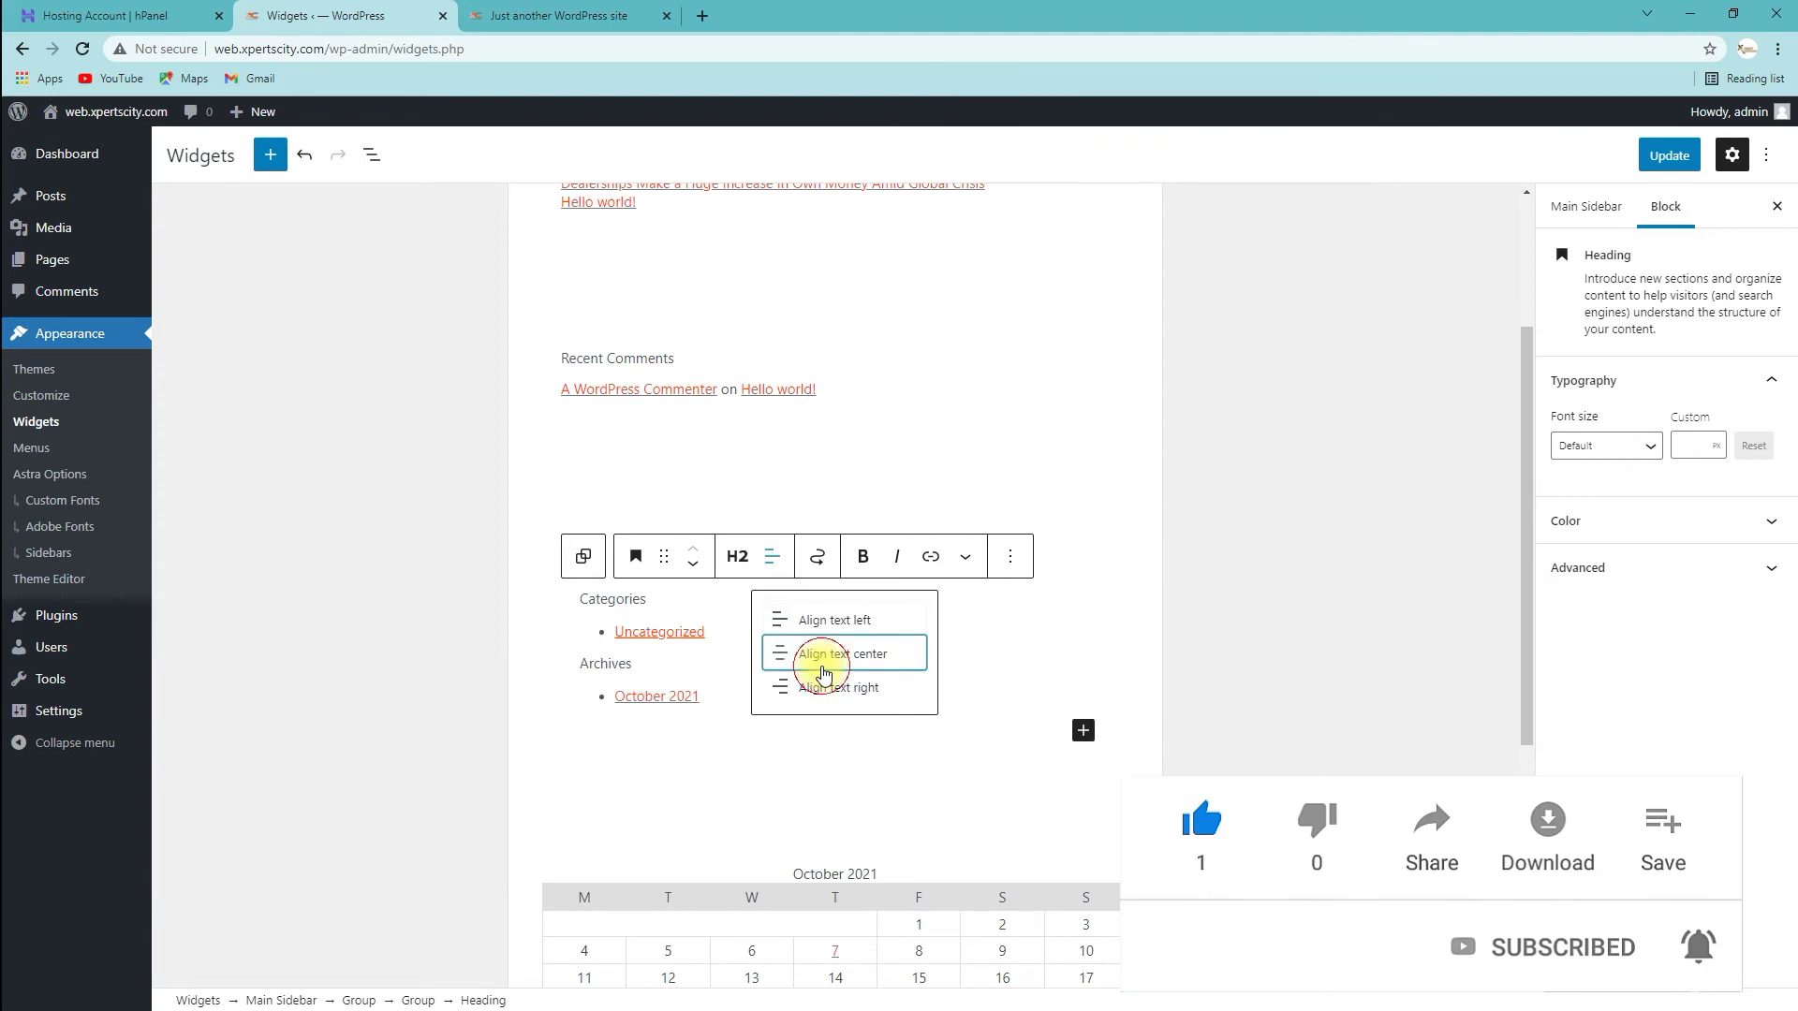
{"action": "left_click", "coordinate": [822, 656]}
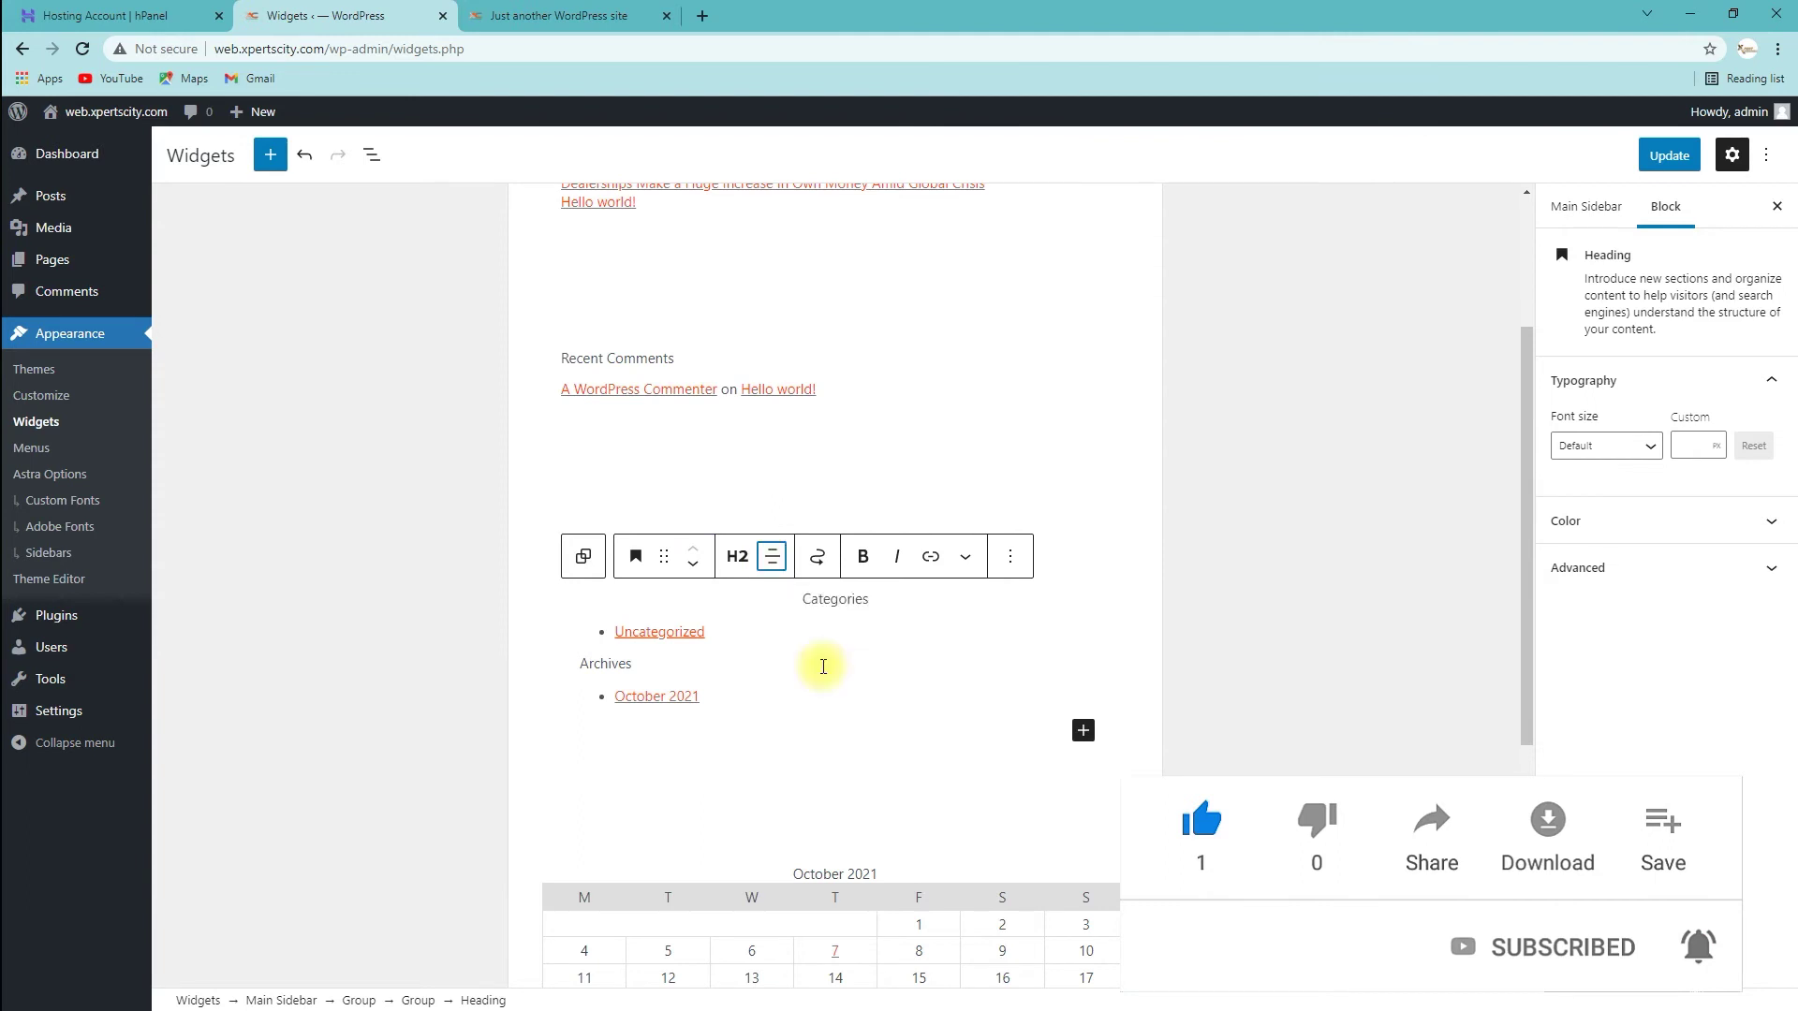
{"action": "left_click", "coordinate": [772, 556]}
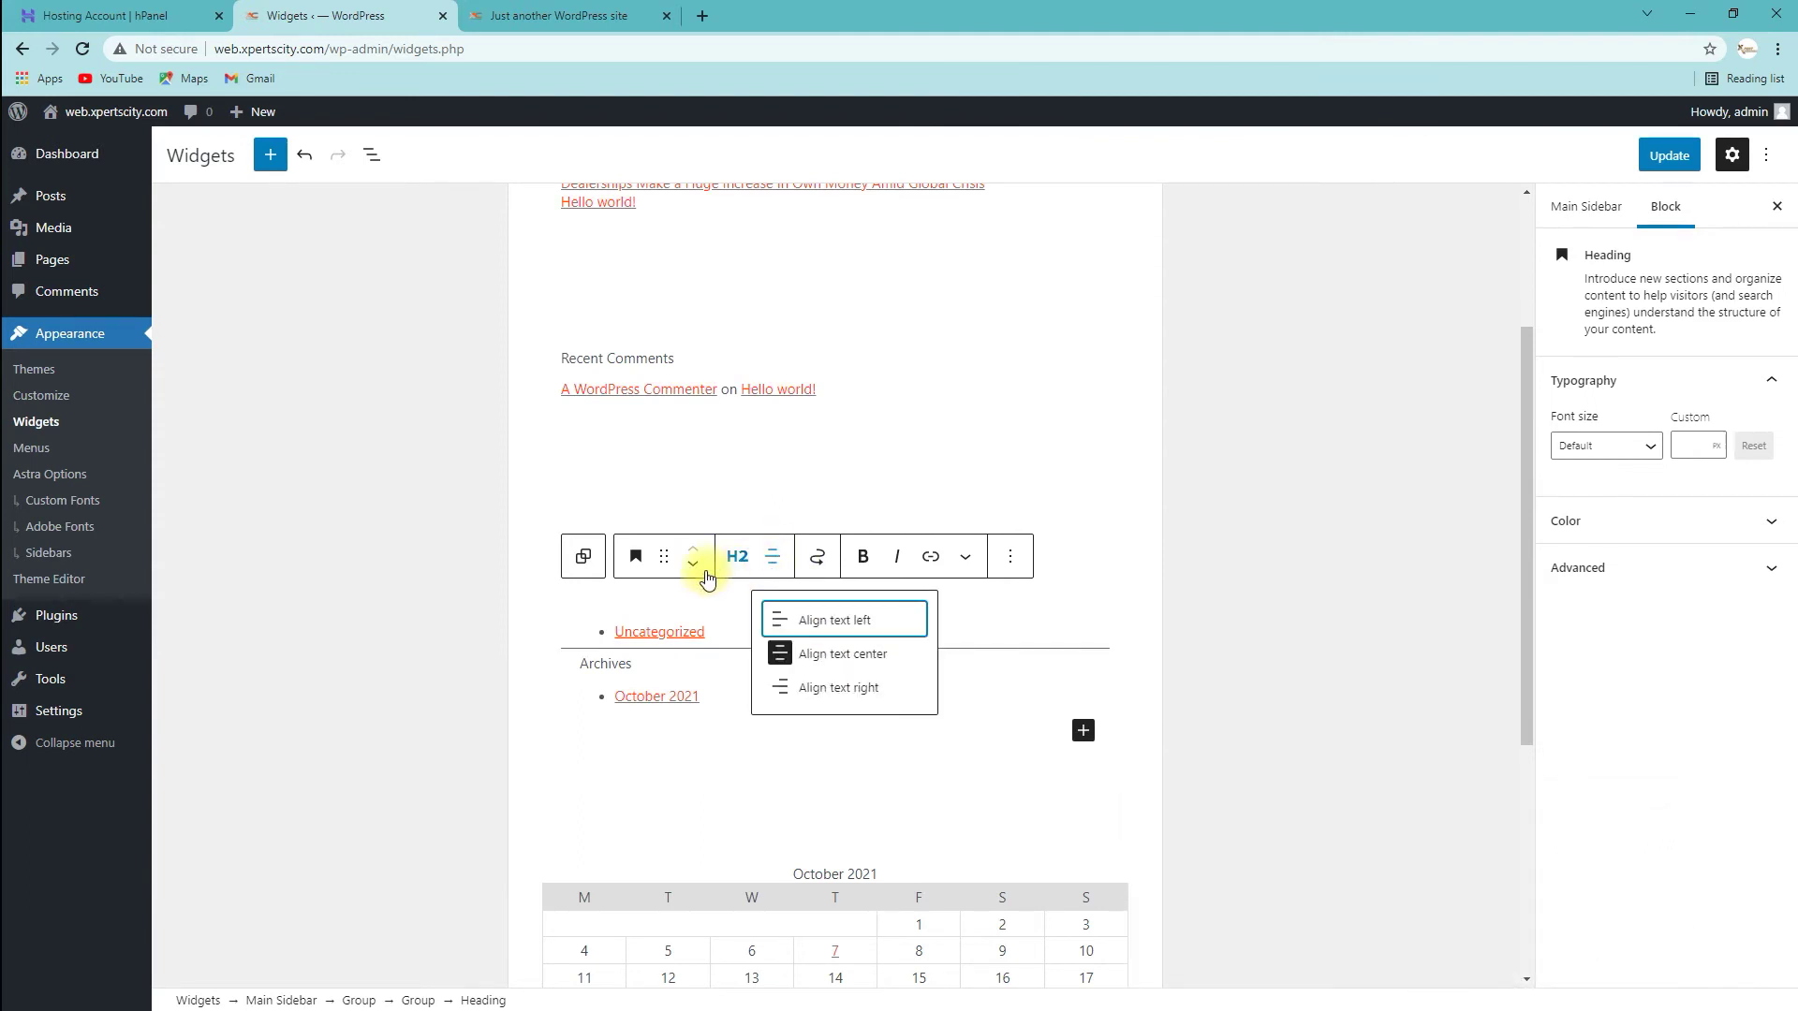
{"action": "left_click", "coordinate": [815, 621]}
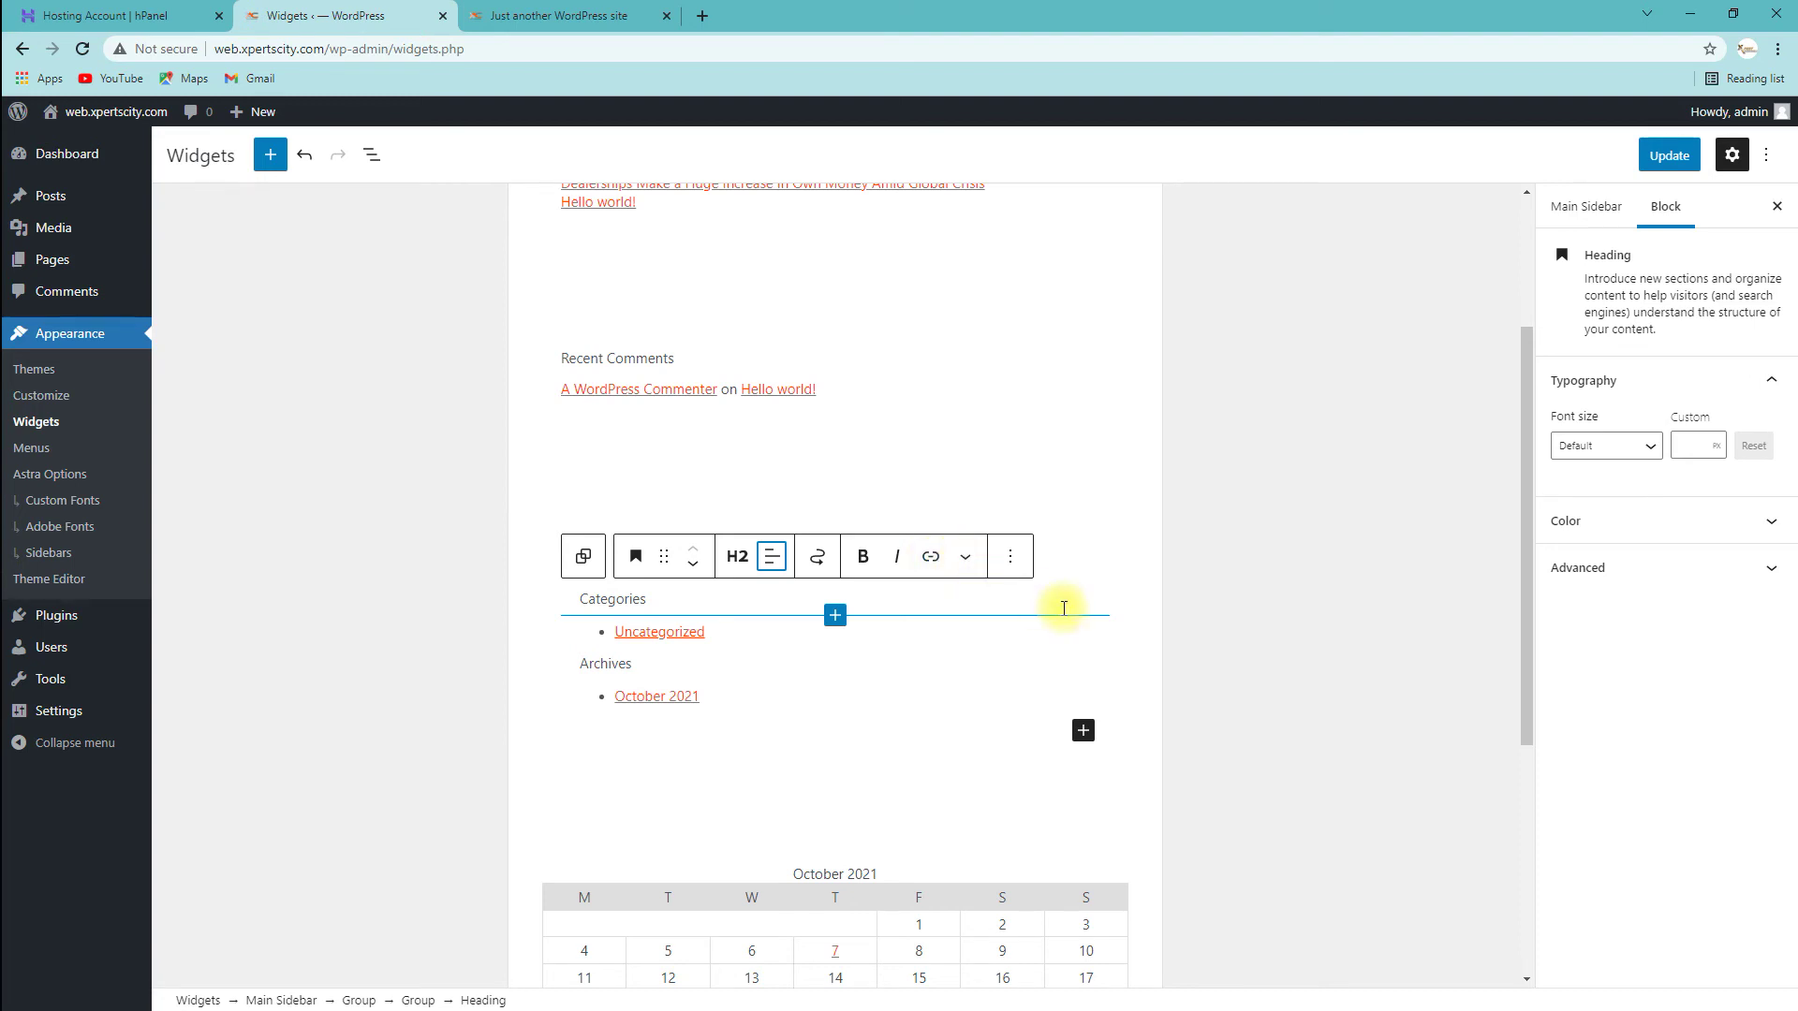
Deselect the Categories heading and review the rearranged Main Sidebar blocks down to the collapsed header and footer widget areas.
{"action": "scroll", "coordinate": [281, 609], "scroll_direction": "up", "scroll_amount": 3}
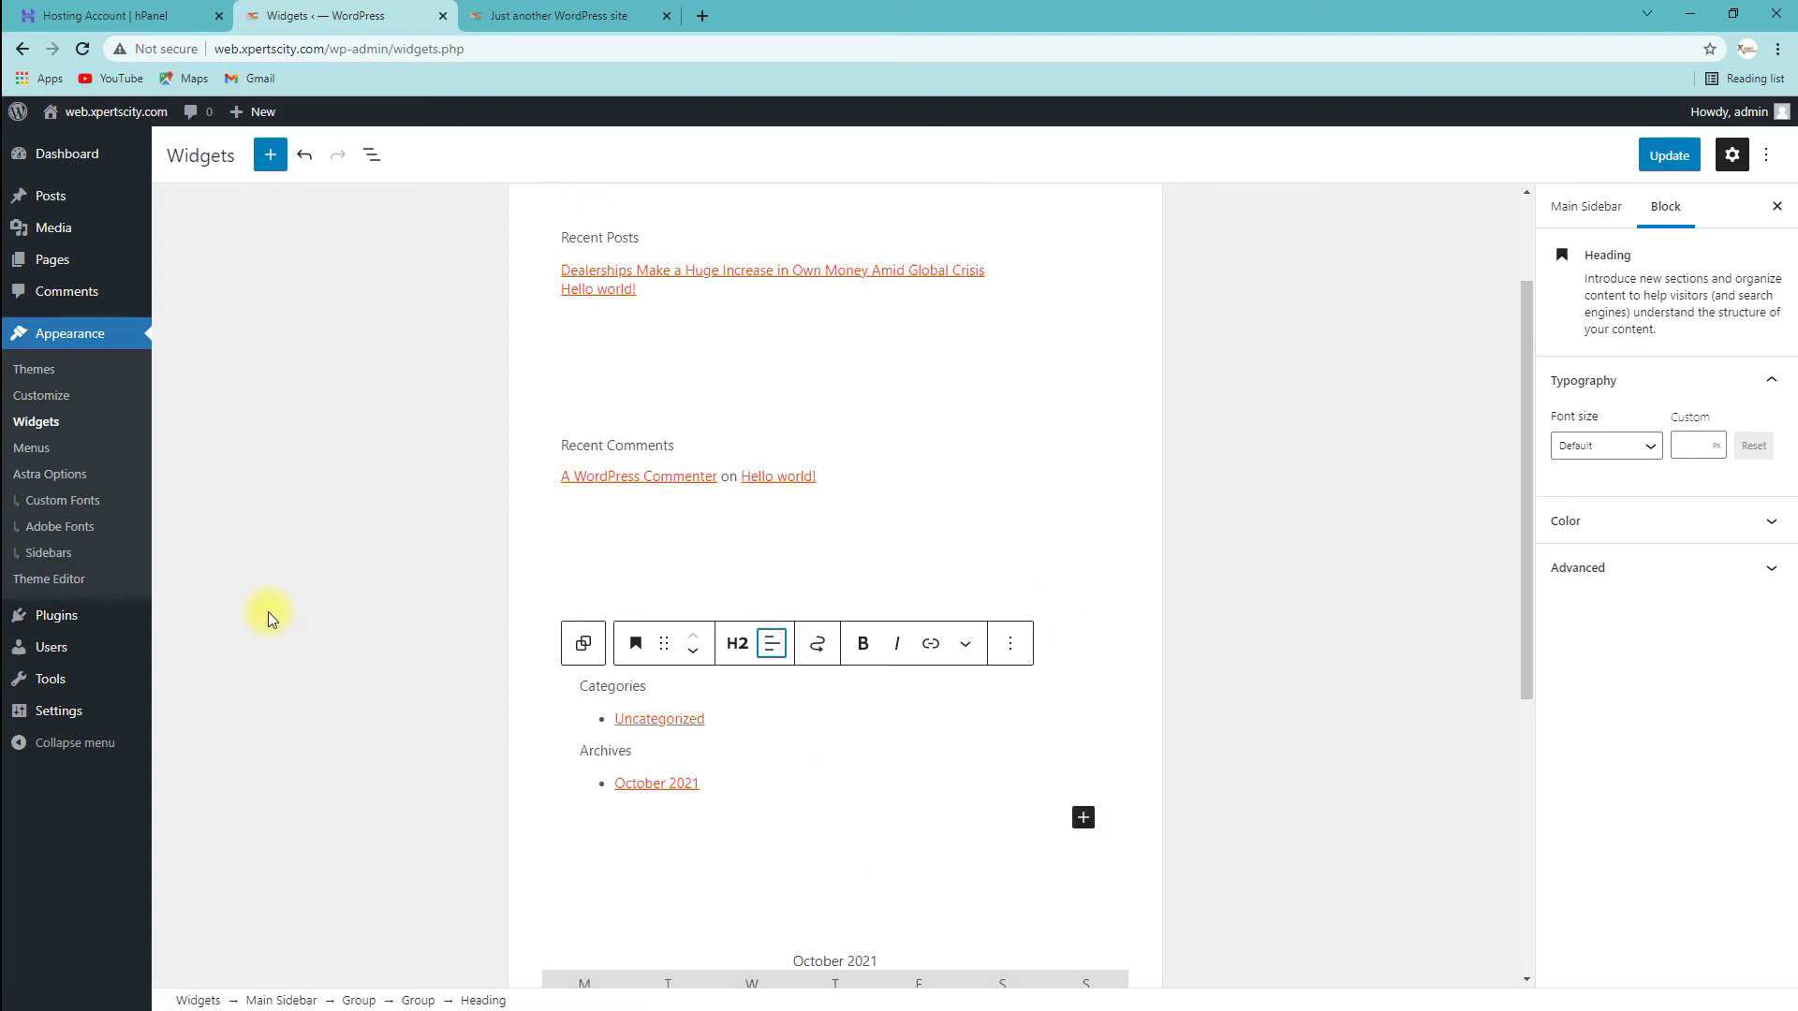
{"action": "left_click", "coordinate": [473, 434]}
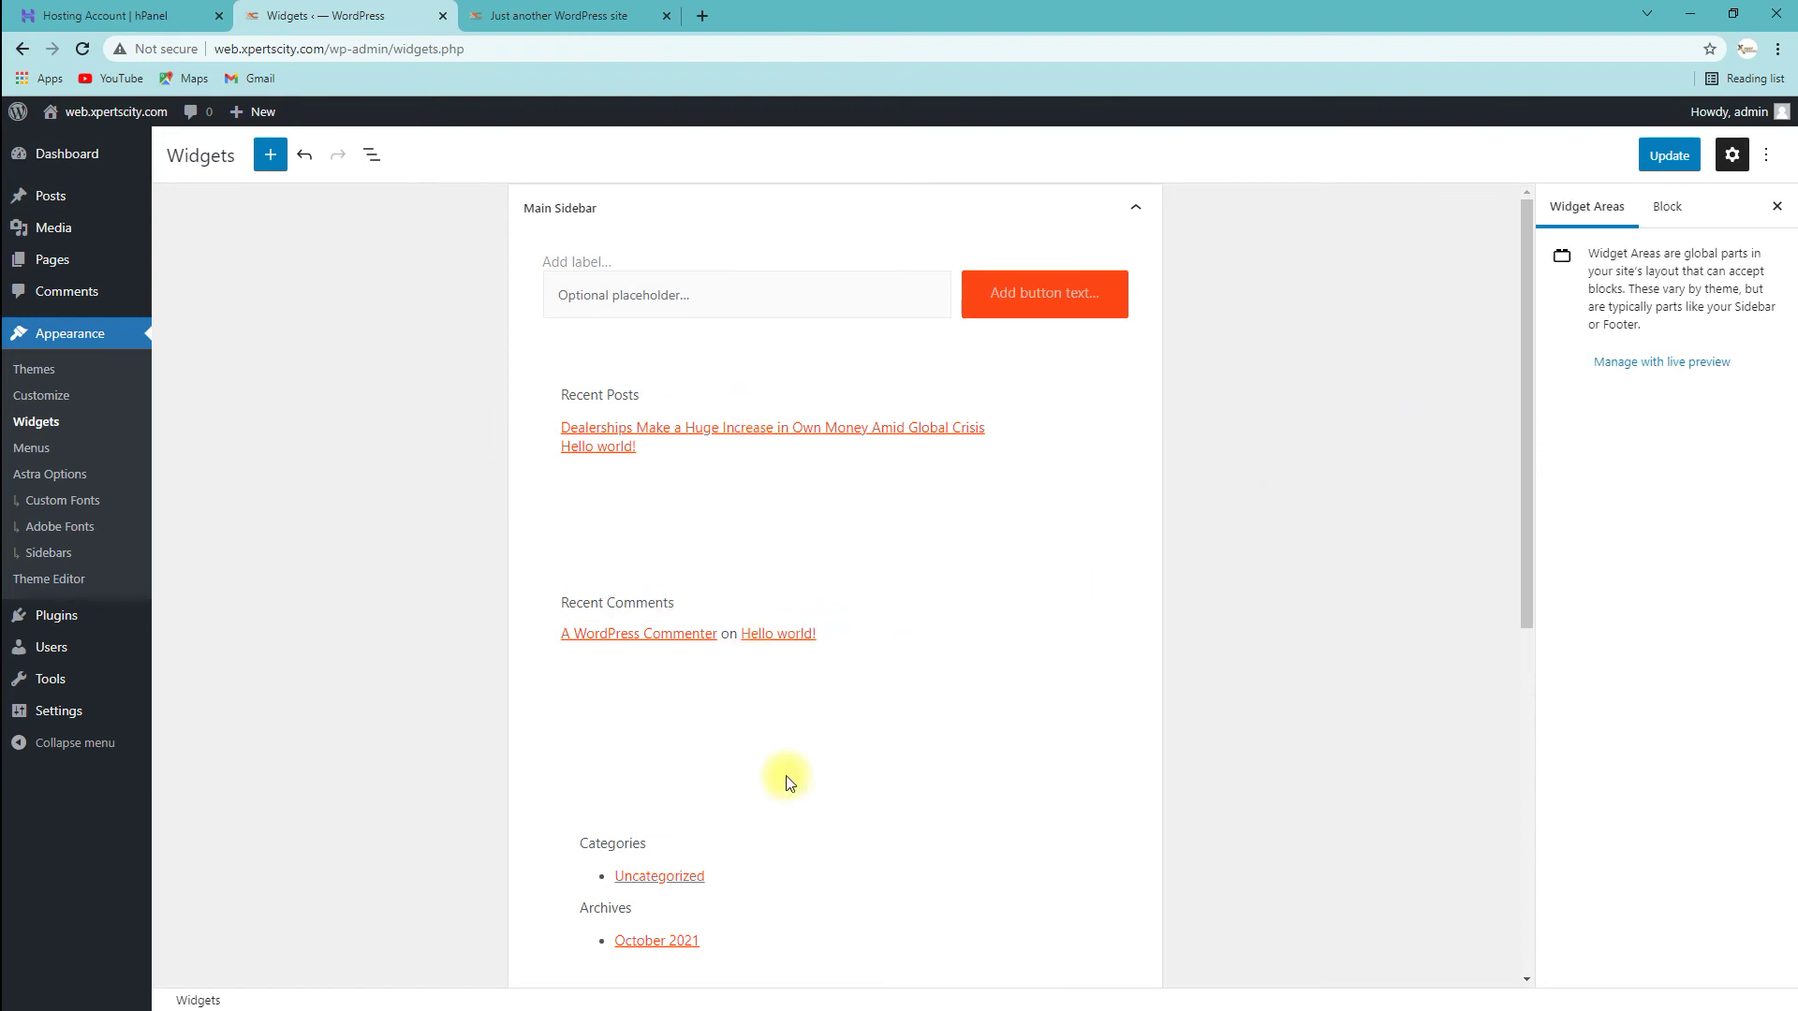
{"action": "scroll", "coordinate": [786, 780], "scroll_direction": "down", "scroll_amount": 4}
{"action": "scroll", "coordinate": [1390, 698], "scroll_direction": "down", "scroll_amount": 3}
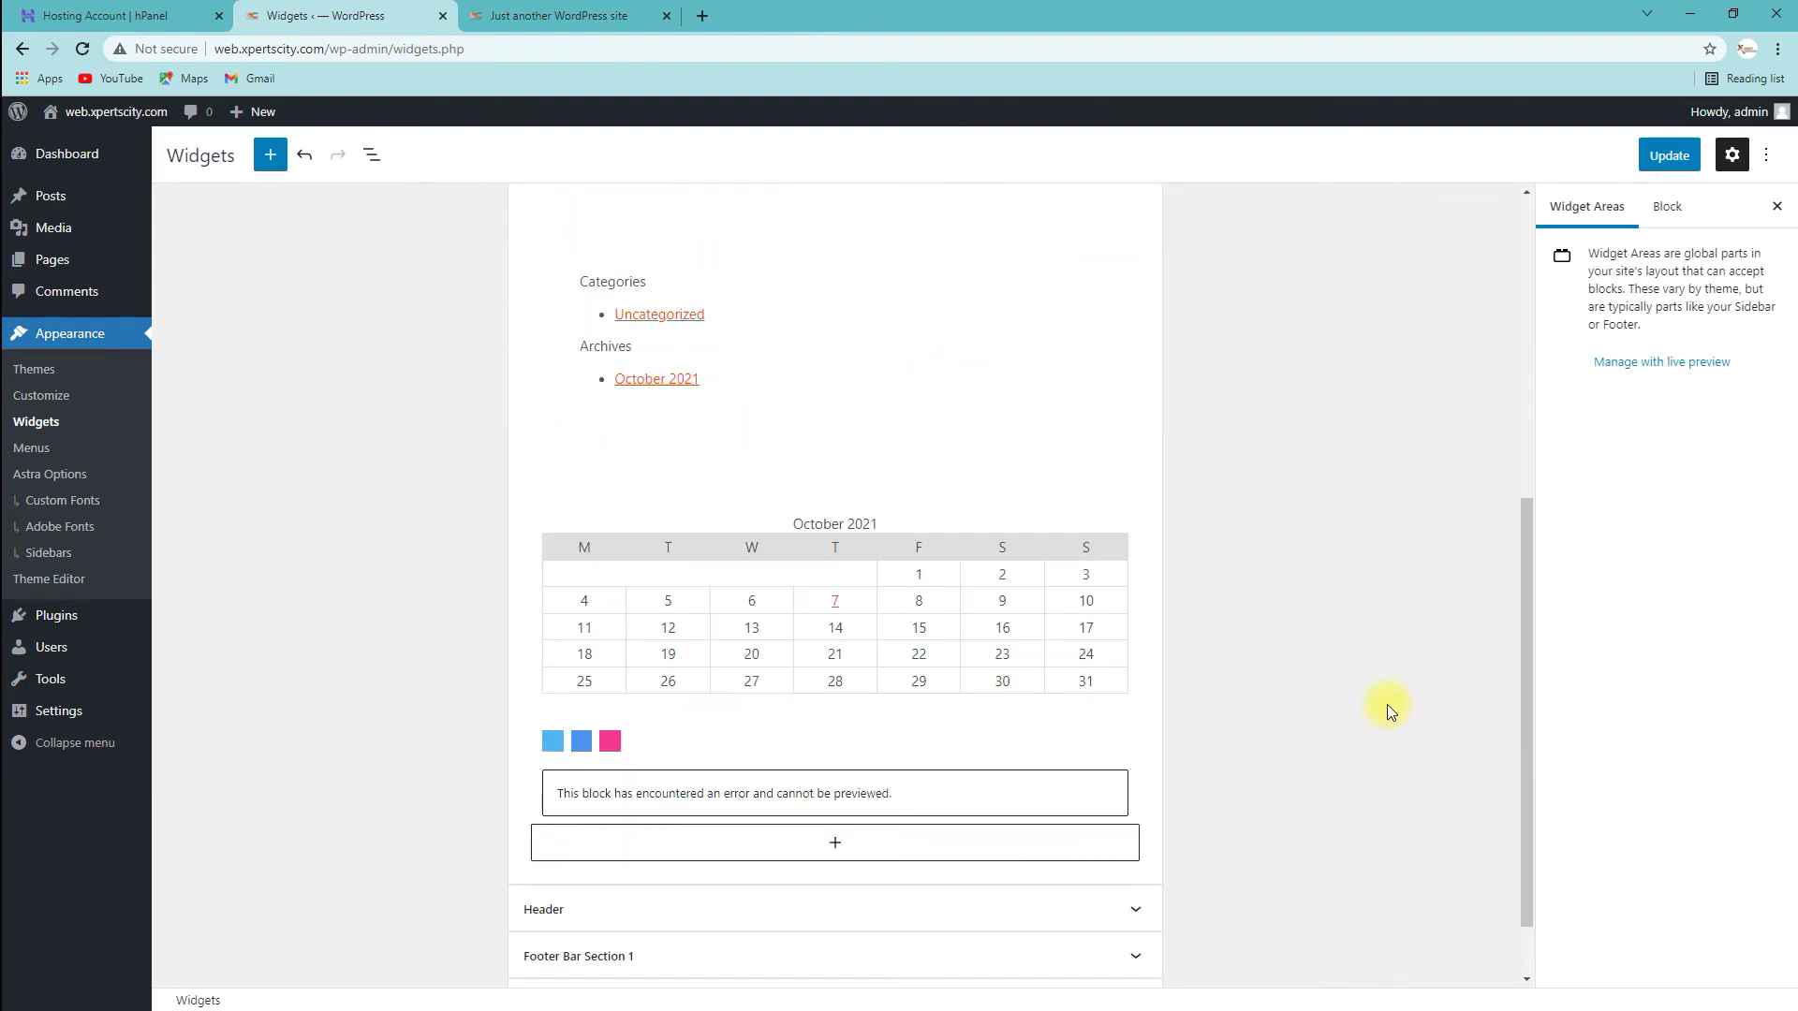
{"action": "scroll", "coordinate": [1373, 702], "scroll_direction": "up", "scroll_amount": 5}
{"action": "scroll", "coordinate": [1358, 705], "scroll_direction": "down", "scroll_amount": 5}
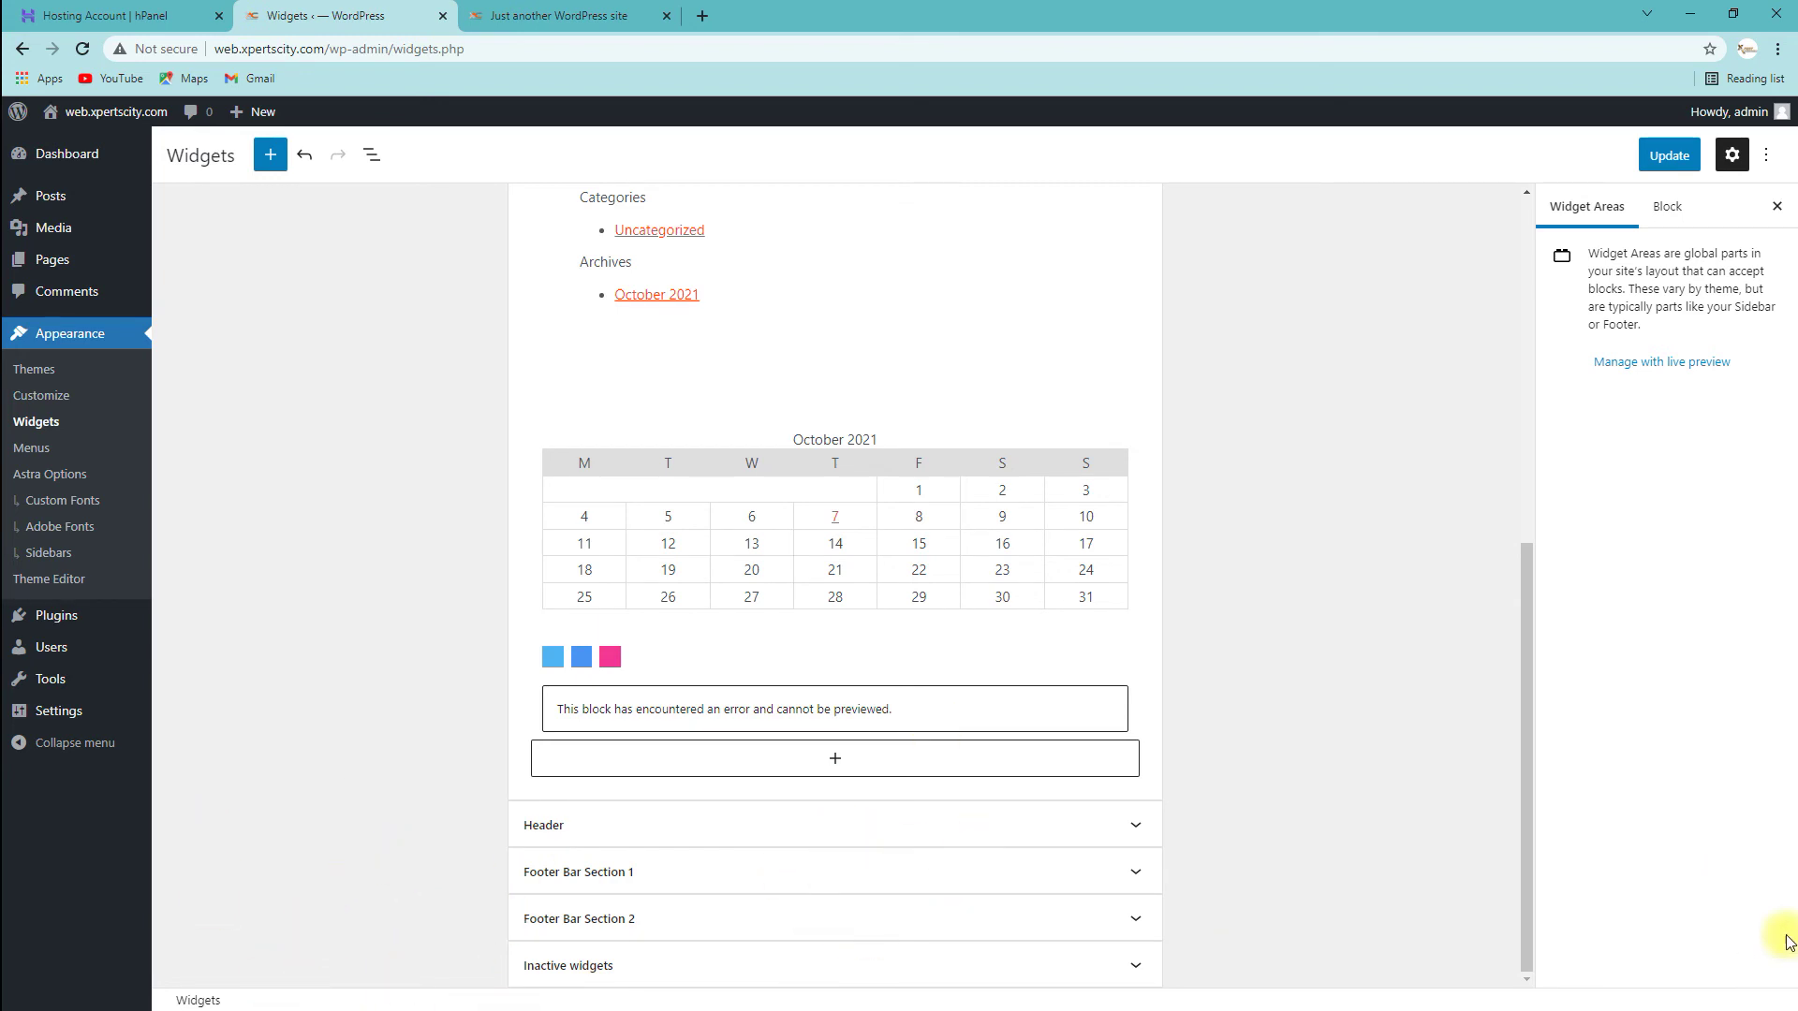
Expand Footer Bar Section 1 and Footer Bar Section 2, and save the widgets with a Calendar block added to Footer Bar Section 1.
{"action": "left_click", "coordinate": [626, 880]}
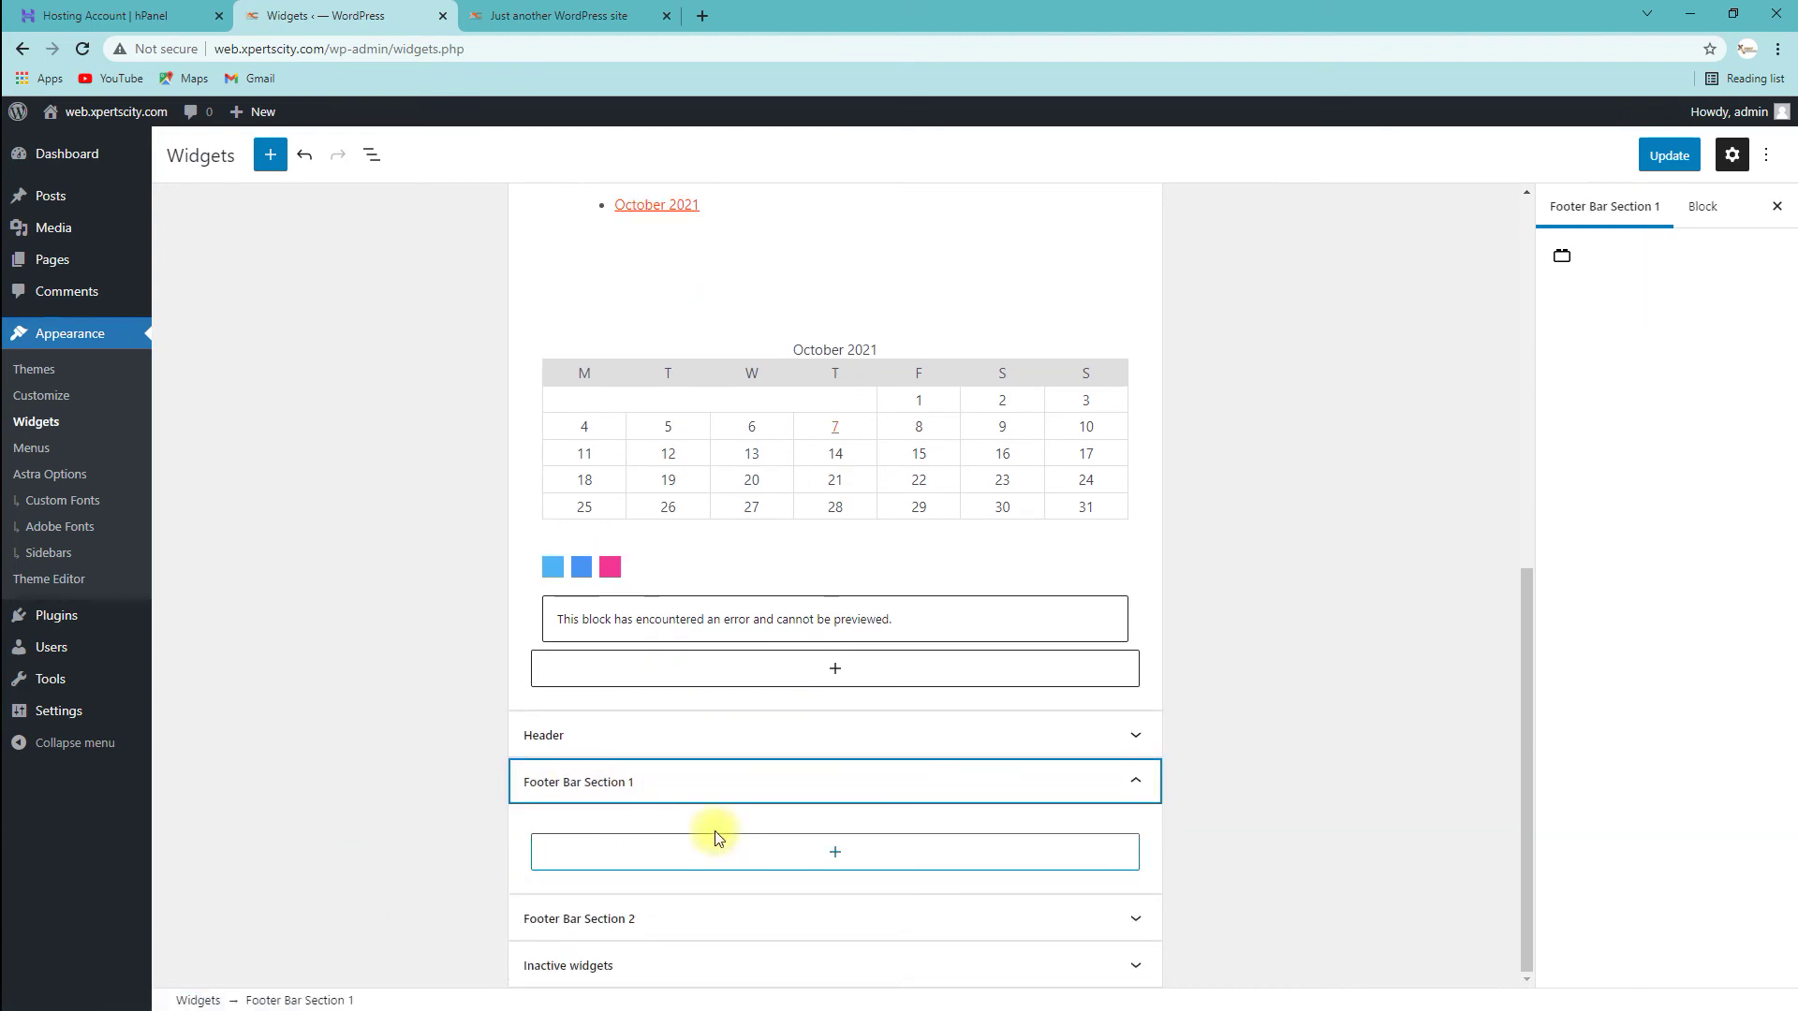
{"action": "left_click", "coordinate": [653, 923]}
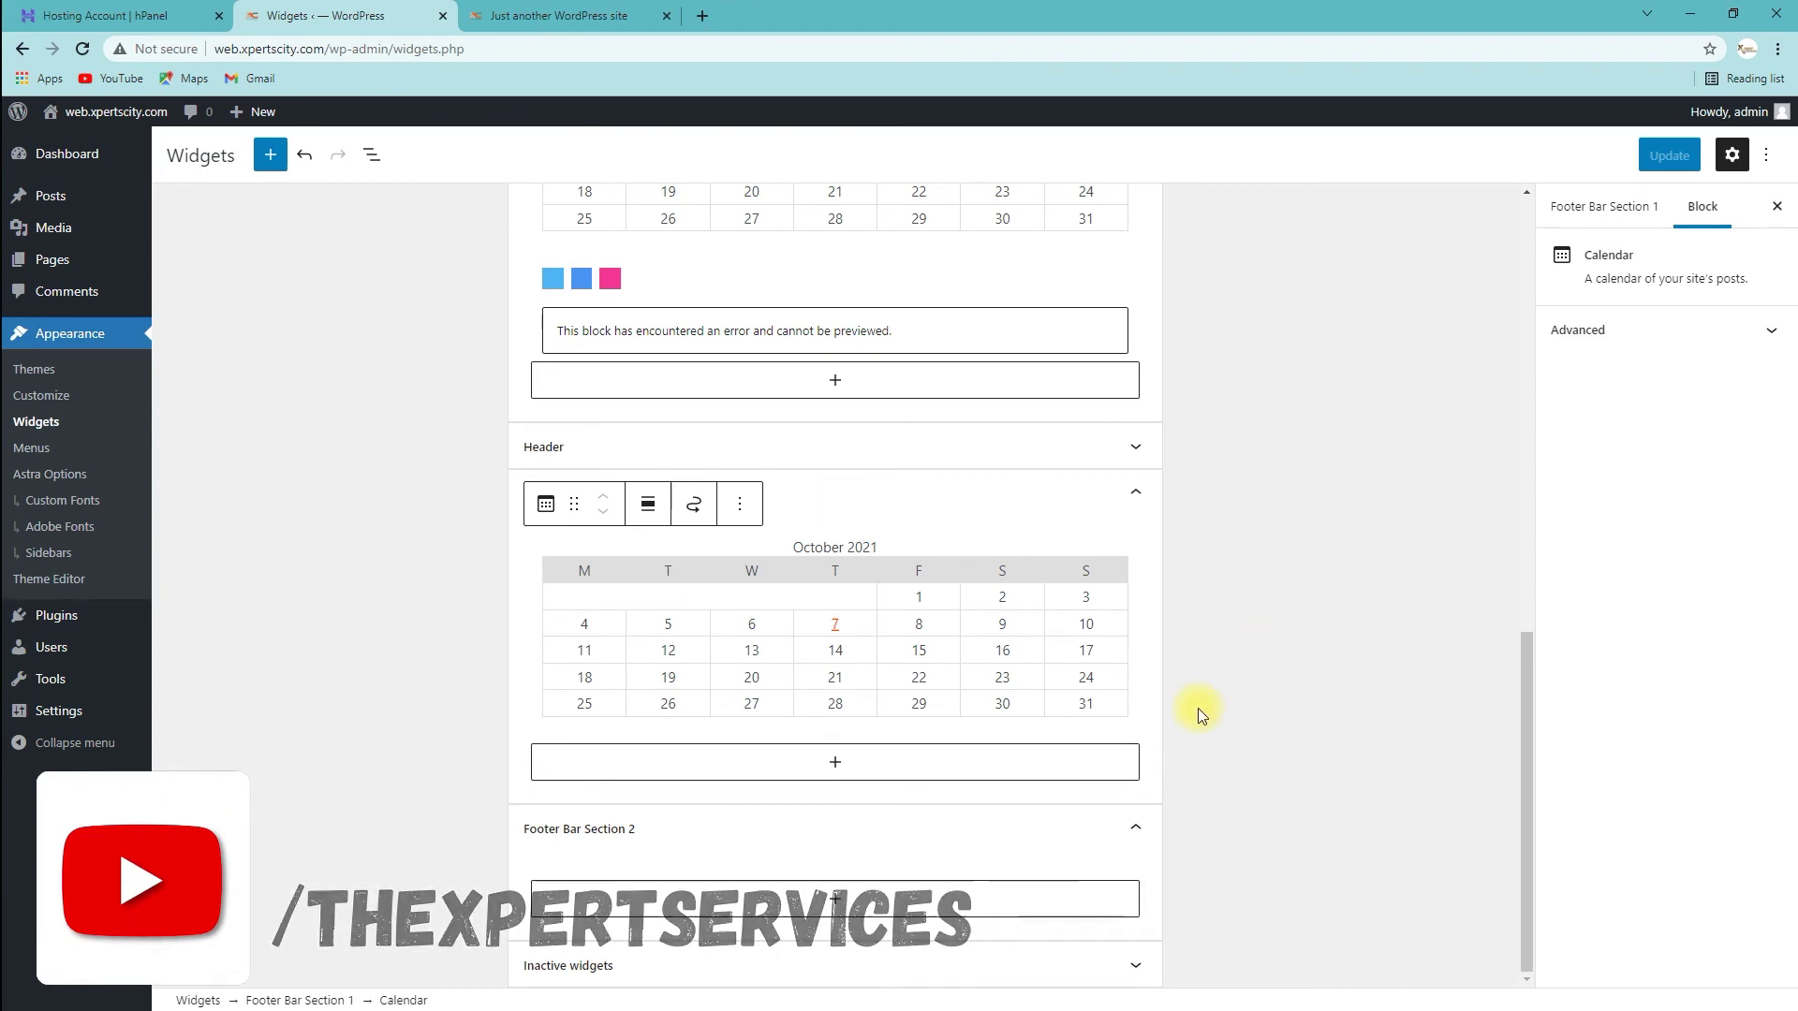
{"action": "scroll", "coordinate": [1063, 682], "scroll_direction": "up", "scroll_amount": 10}
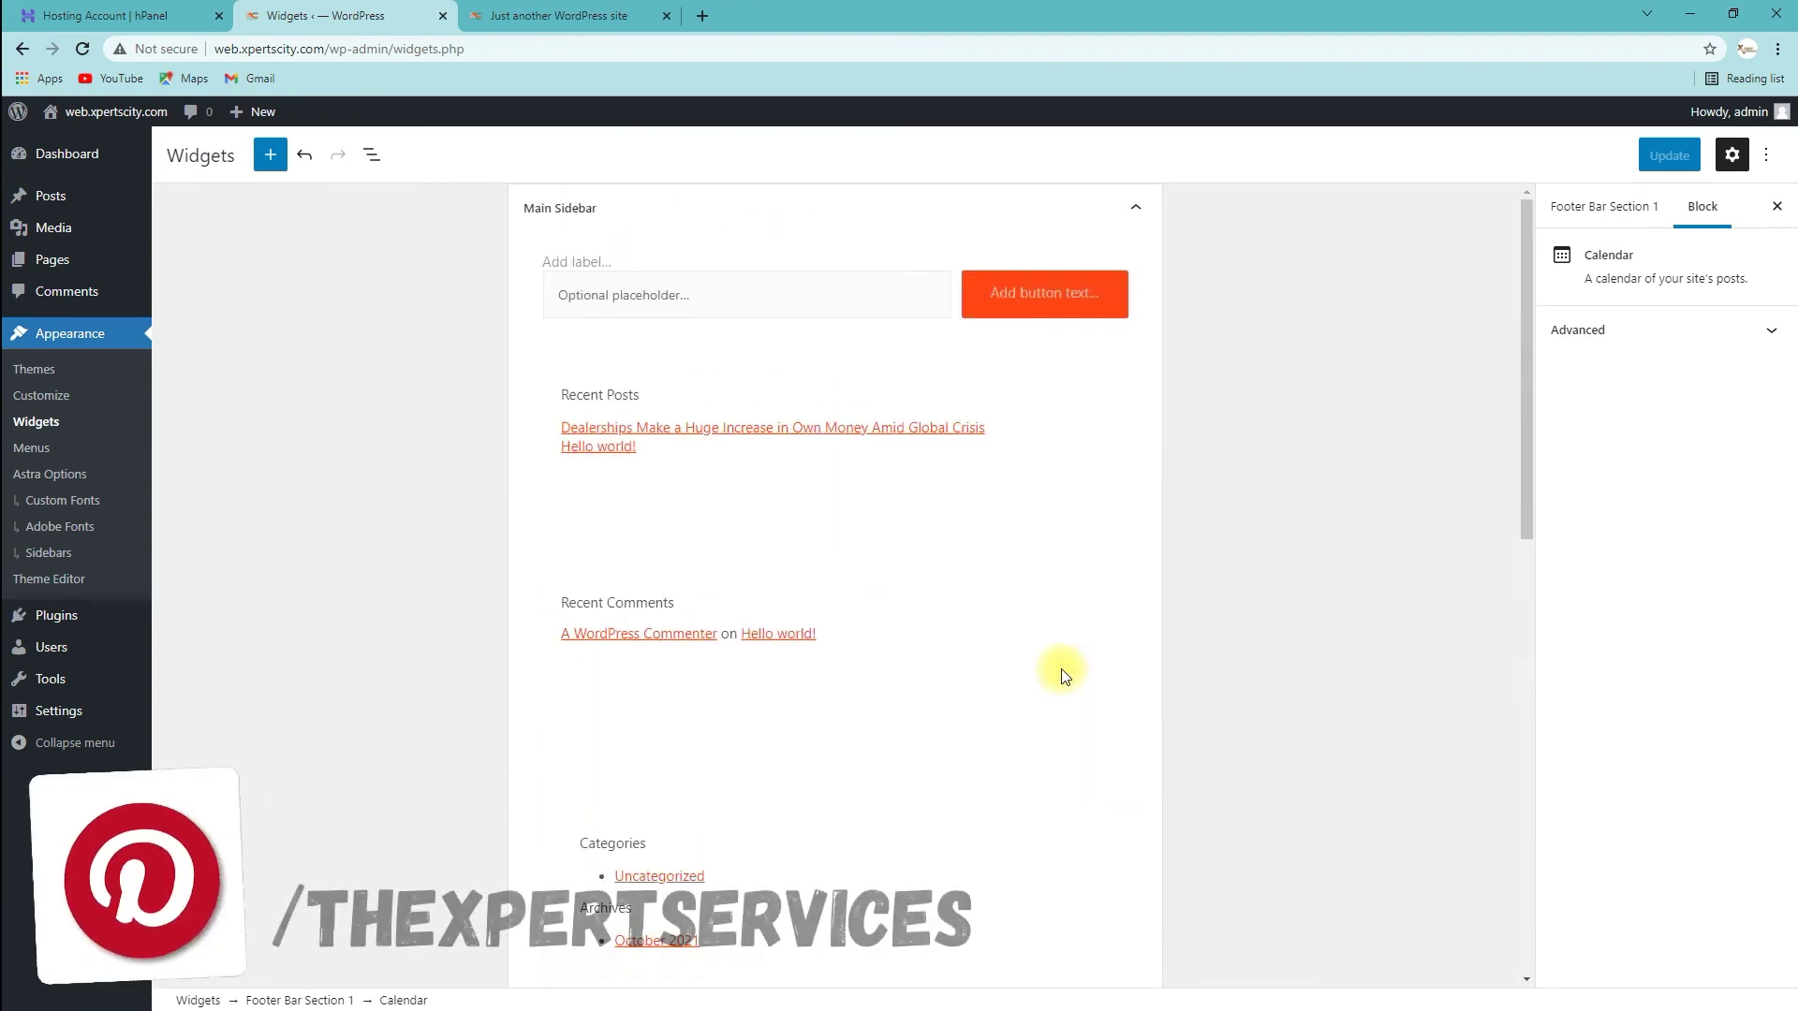